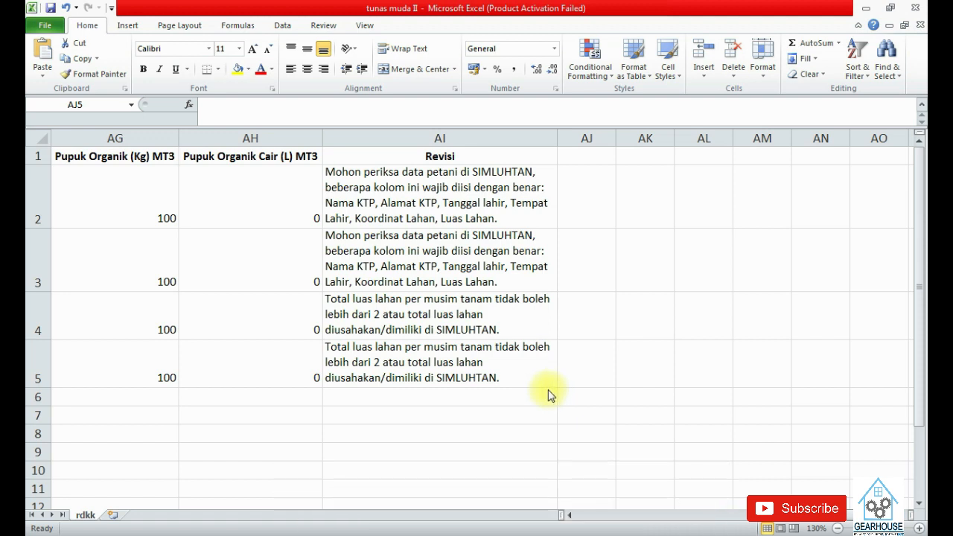
Step: Examine the Revisi notes in AI2:AI5, comparing the pair in AI2:AI3 with the pair in AI4:AI5
left_click(636, 321)
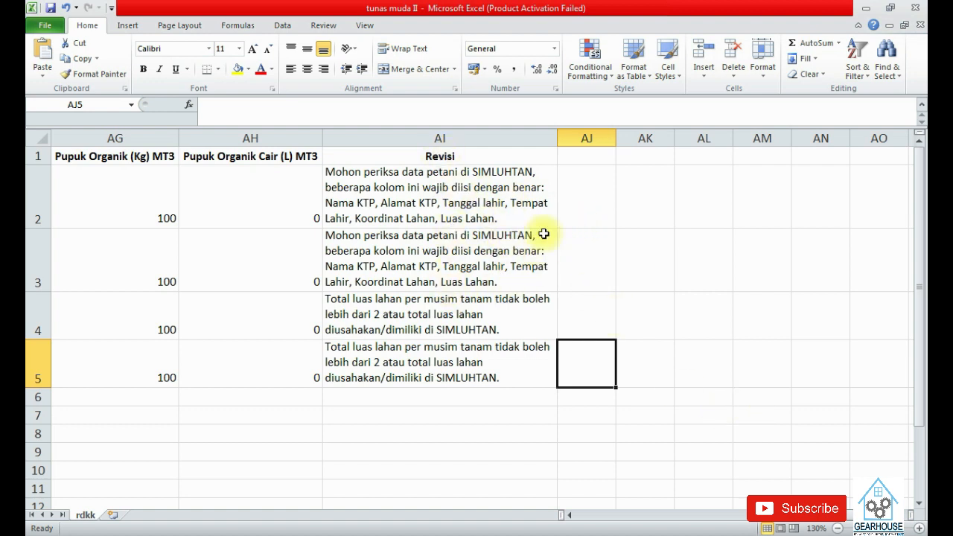
left_click(502, 206)
key("shift+Down")
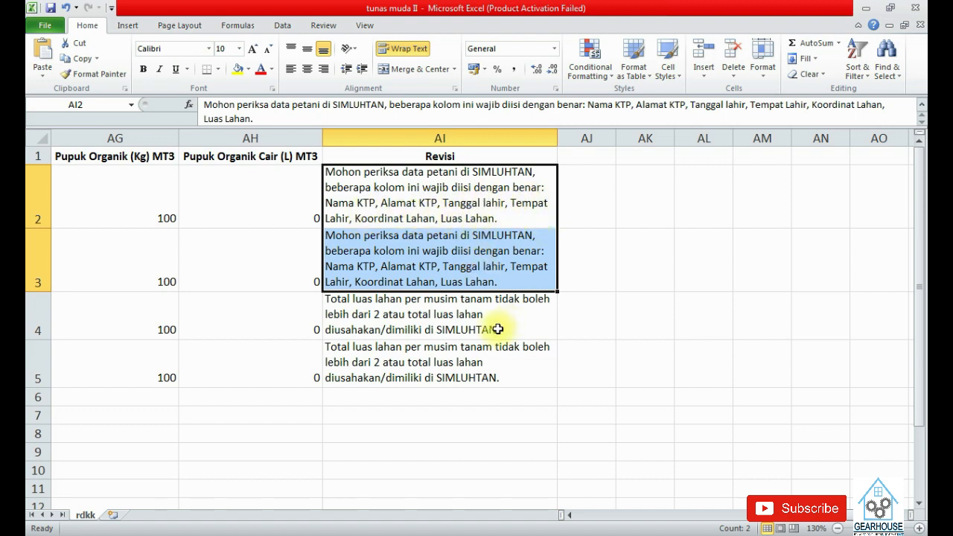
left_click_drag(477, 312, 477, 351)
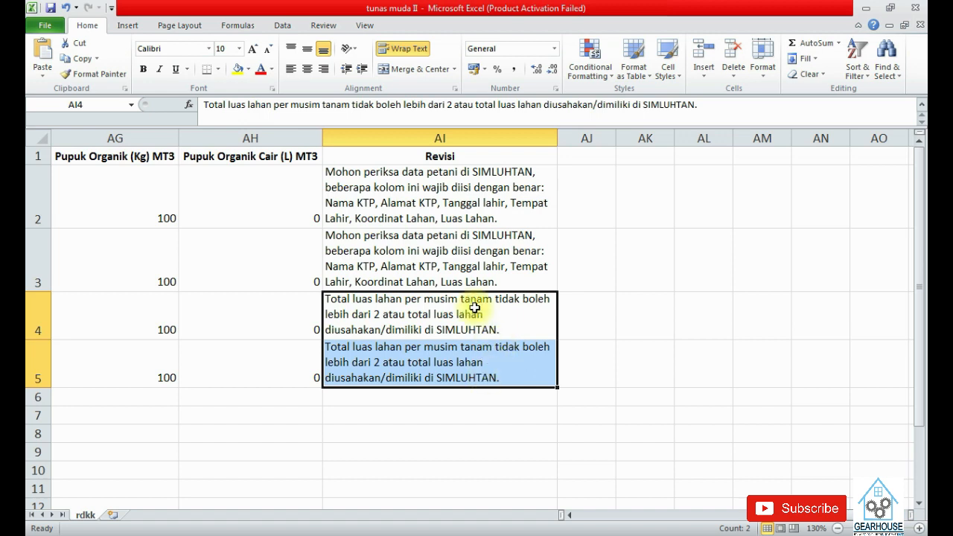
left_click(644, 286)
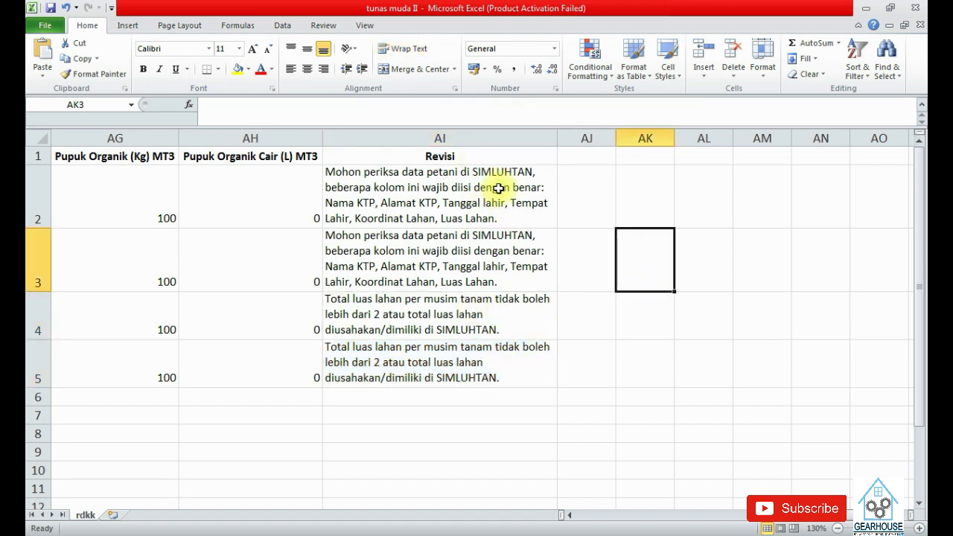
left_click_drag(484, 185, 481, 257)
left_click_drag(449, 339, 473, 355)
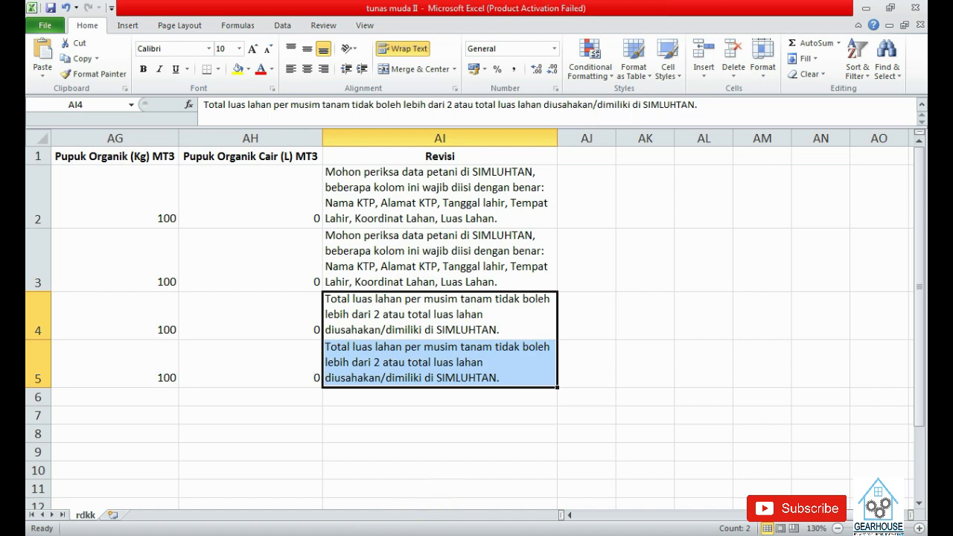
left_click(625, 378)
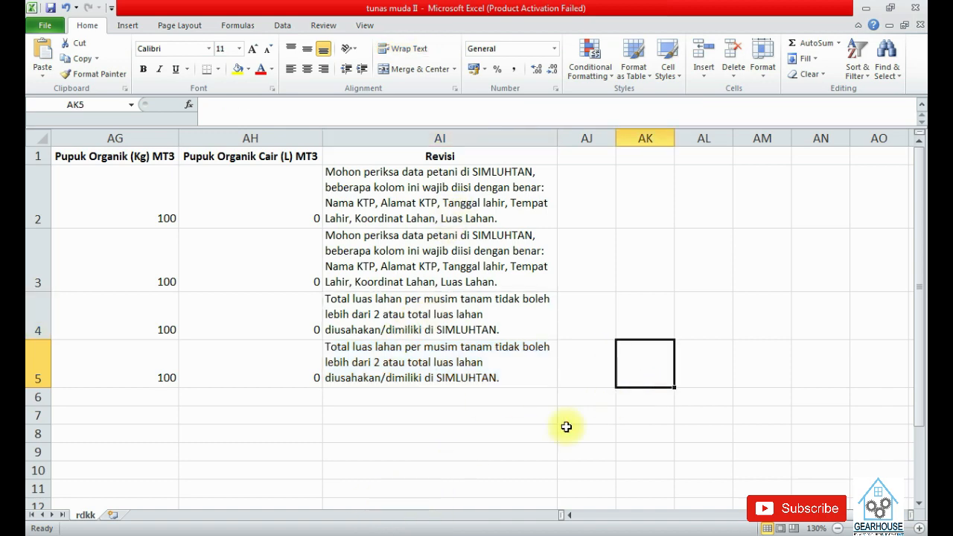
Step: Switch to Chrome and log in to SIMLUHTAN with the account username and password
left_click(263, 535)
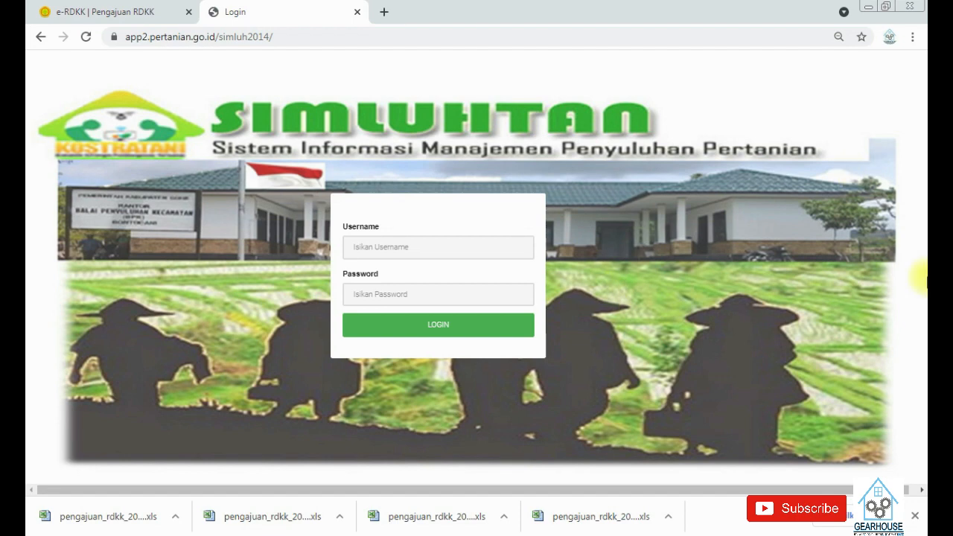
left_click(474, 253)
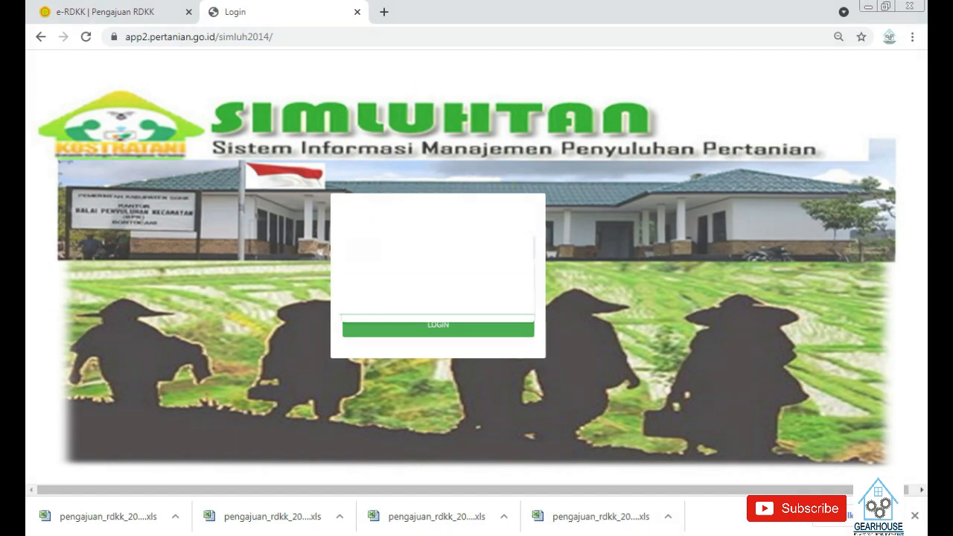
left_click(486, 289)
left_click(452, 298)
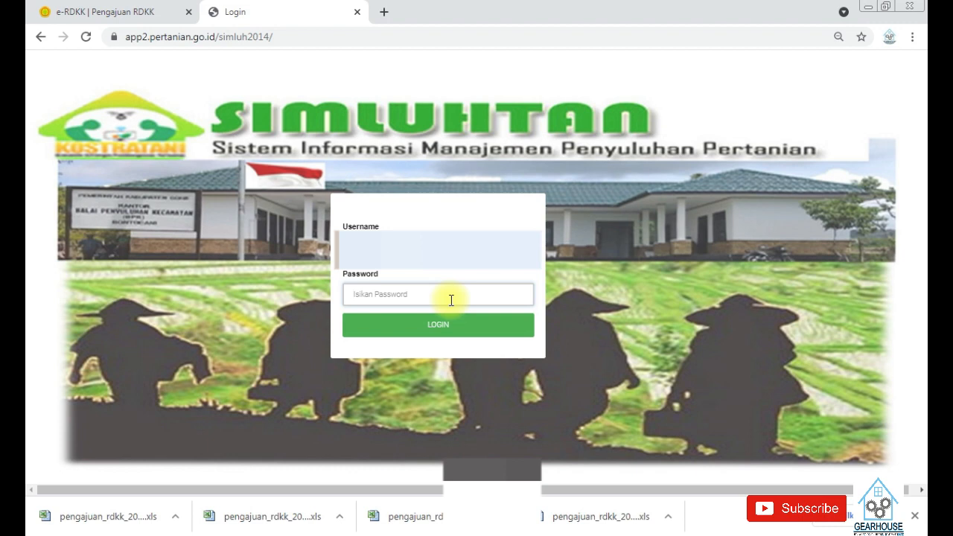
type("••")
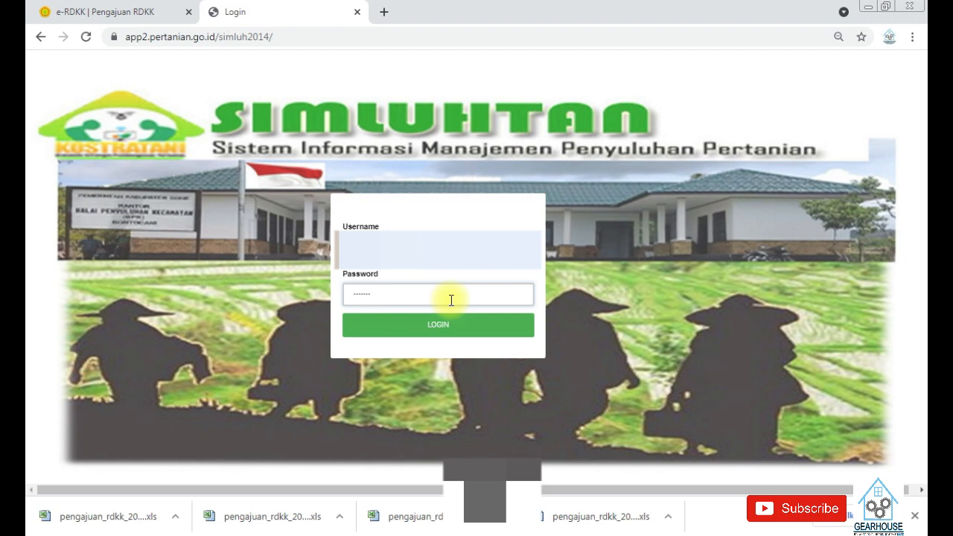
type("•")
left_click(455, 332)
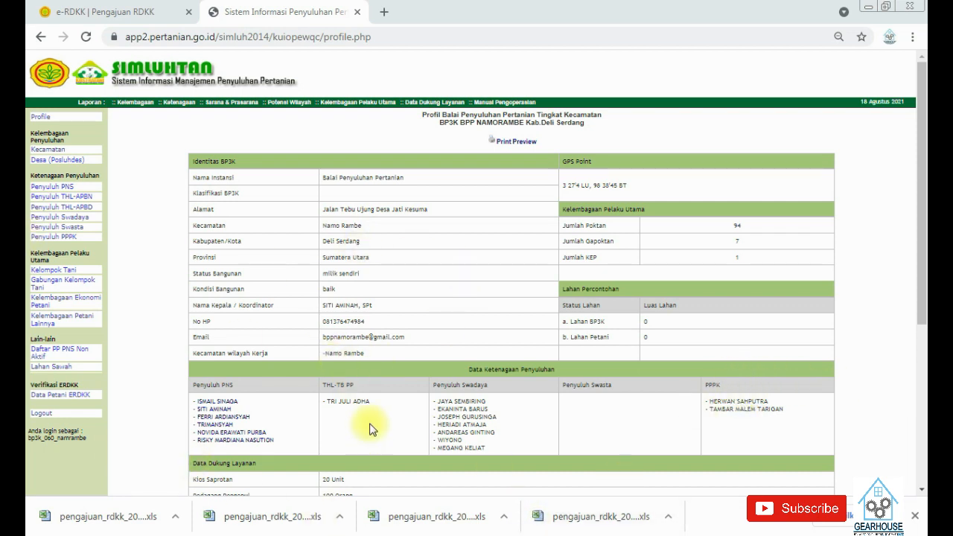
Step: Search the Namo Rambe Kelompok Tani list for "tunas muda" and open the member list of TUNAS MUDA II
left_click(62, 273)
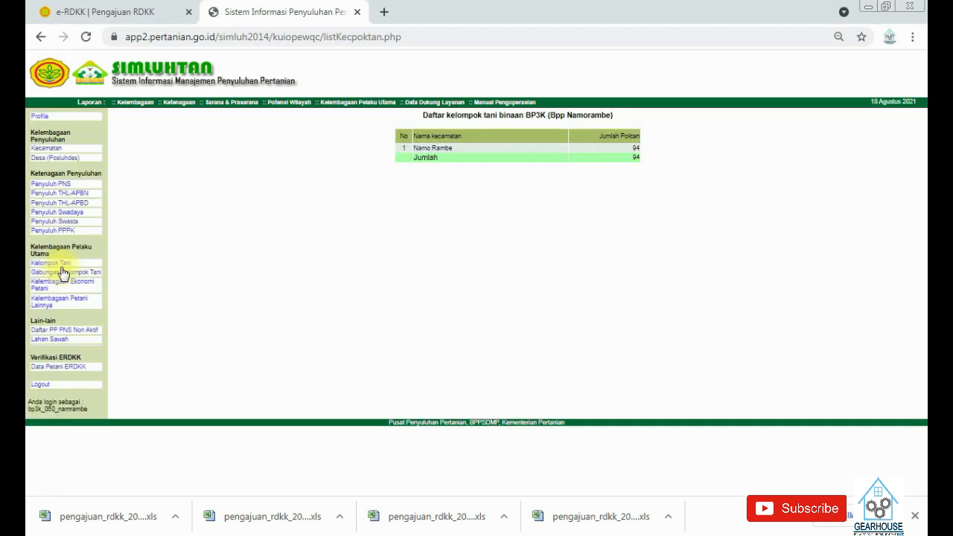
left_click(440, 149)
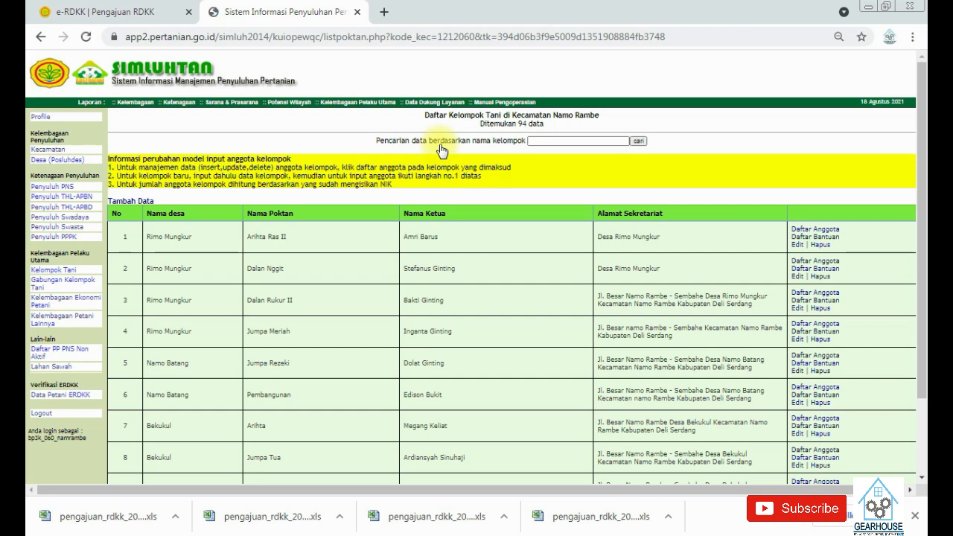
left_click(557, 141)
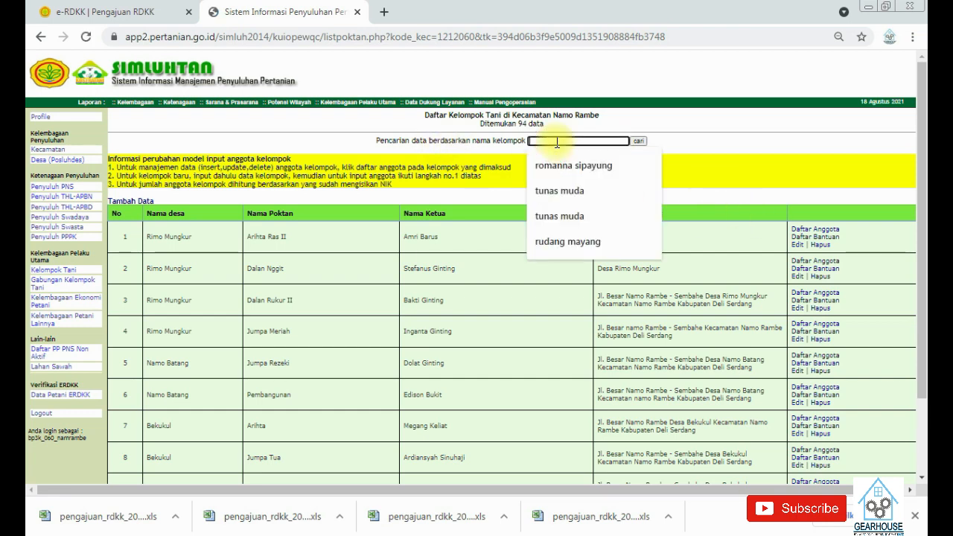
type("tunas muda")
key("Return")
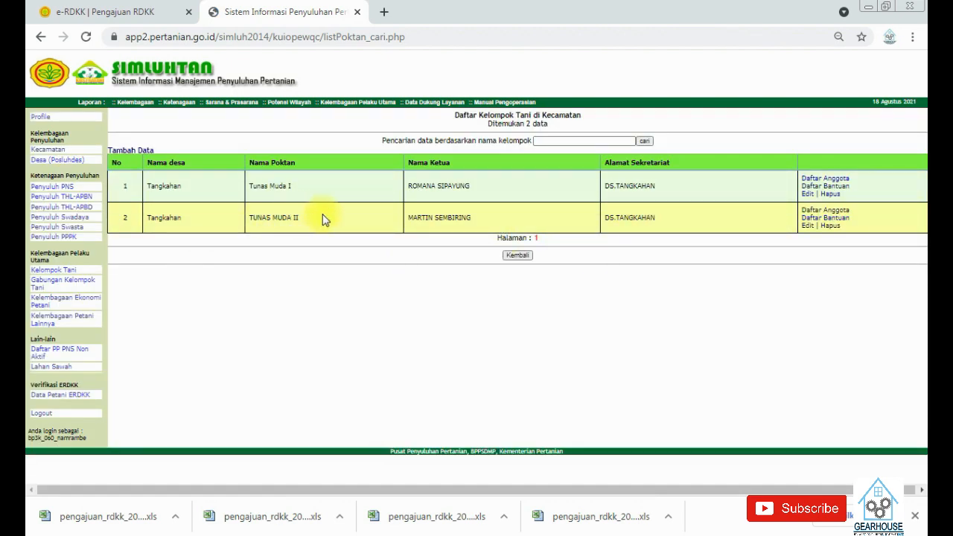
left_click(835, 214)
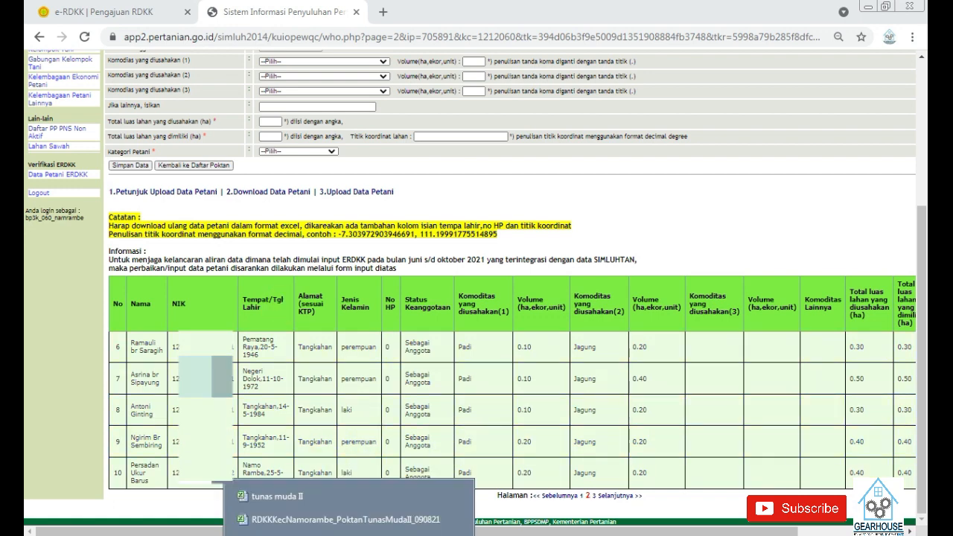
Step: Check rows 2 and 3 of the tunas muda II workbook in Excel against the SIMLUHTAN member list in Chrome
left_click(363, 498)
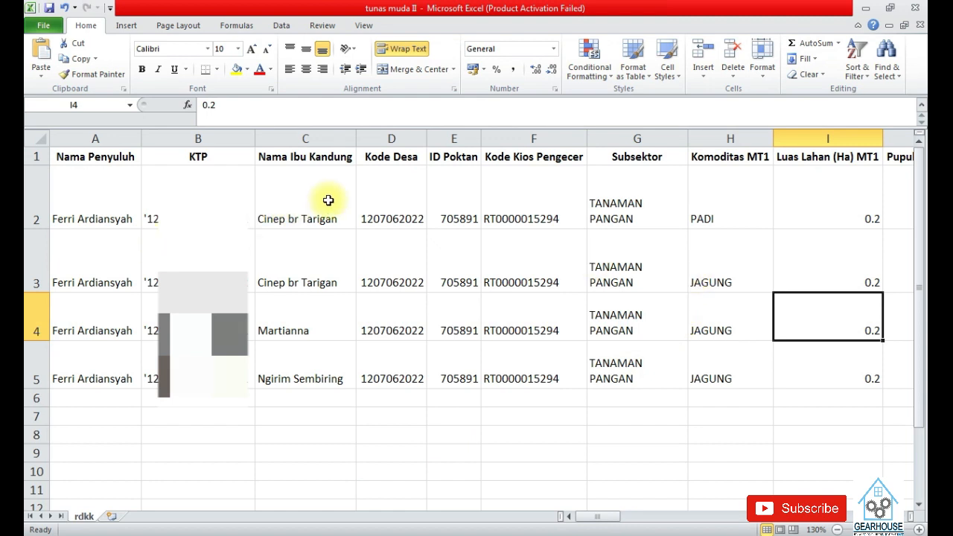
left_click_drag(37, 208, 37, 270)
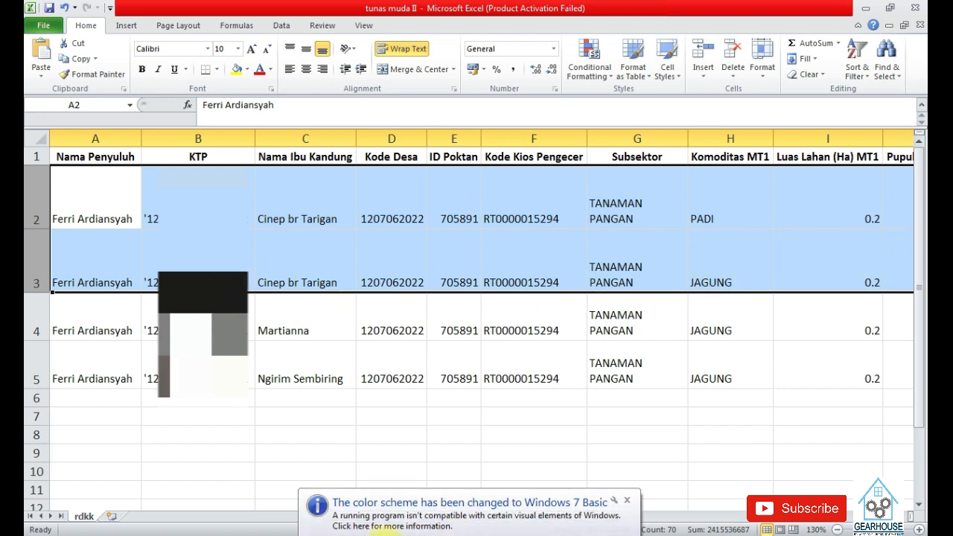
mouse_move(348, 535)
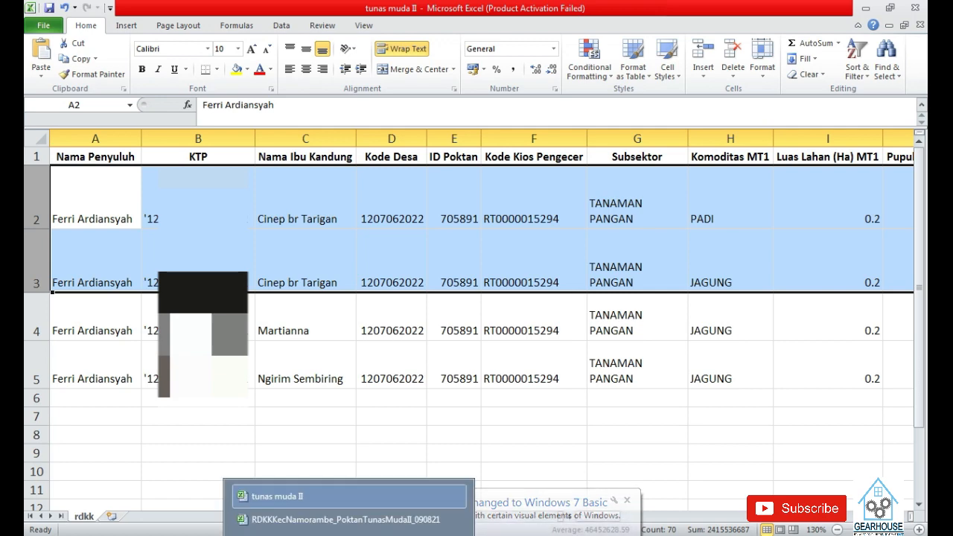
left_click(345, 520)
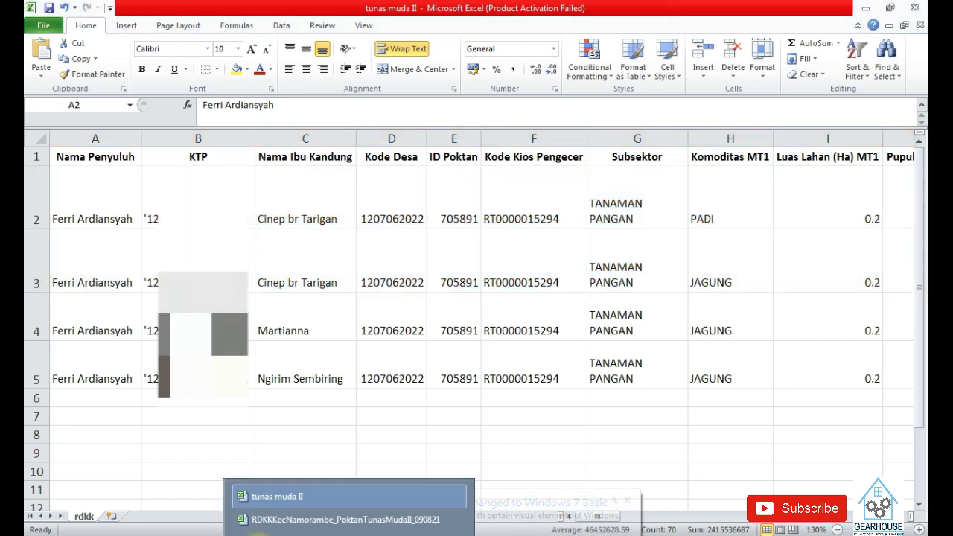
left_click(259, 535)
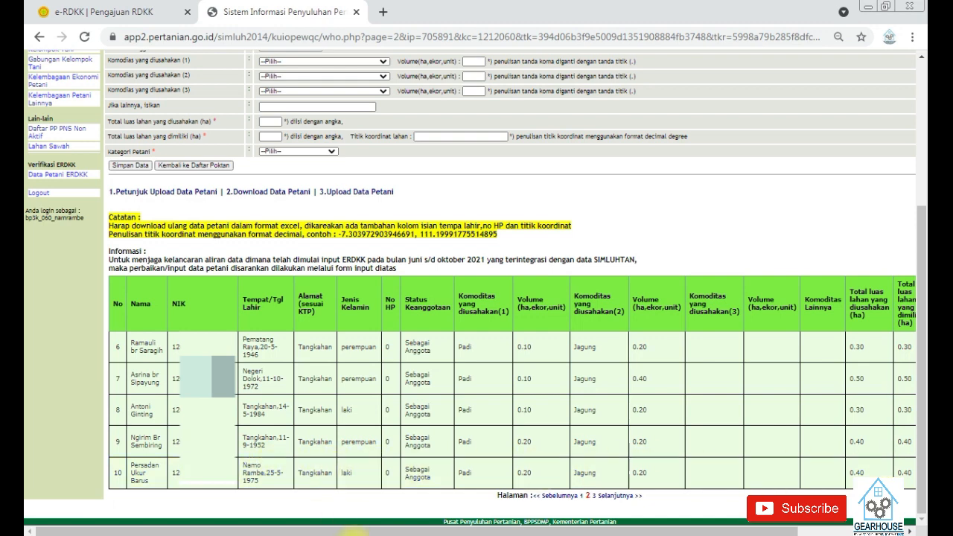
Step: Compare rows 4 and 5 of the tunas muda II workbook in Excel with the SIMLUHTAN member list in Chrome
mouse_move(342, 531)
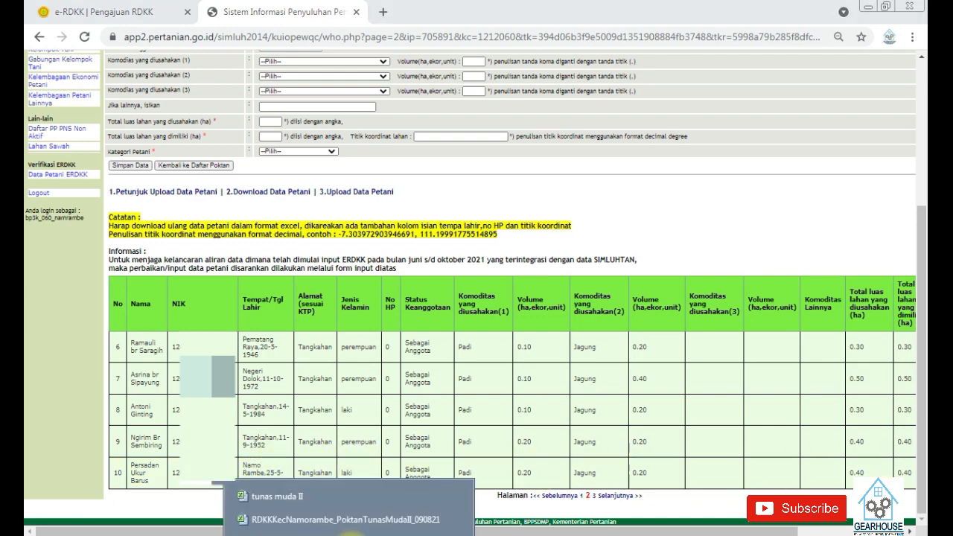
left_click(355, 498)
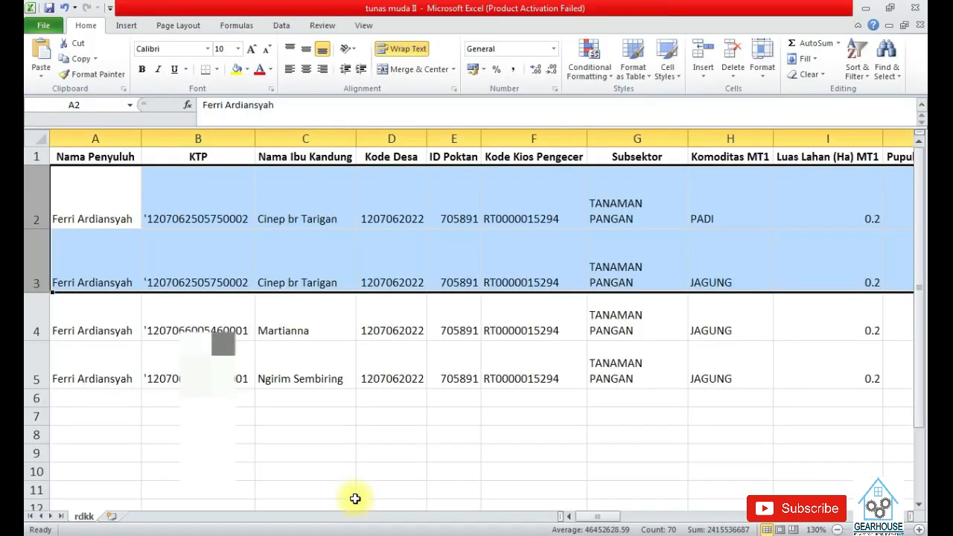
left_click(33, 326)
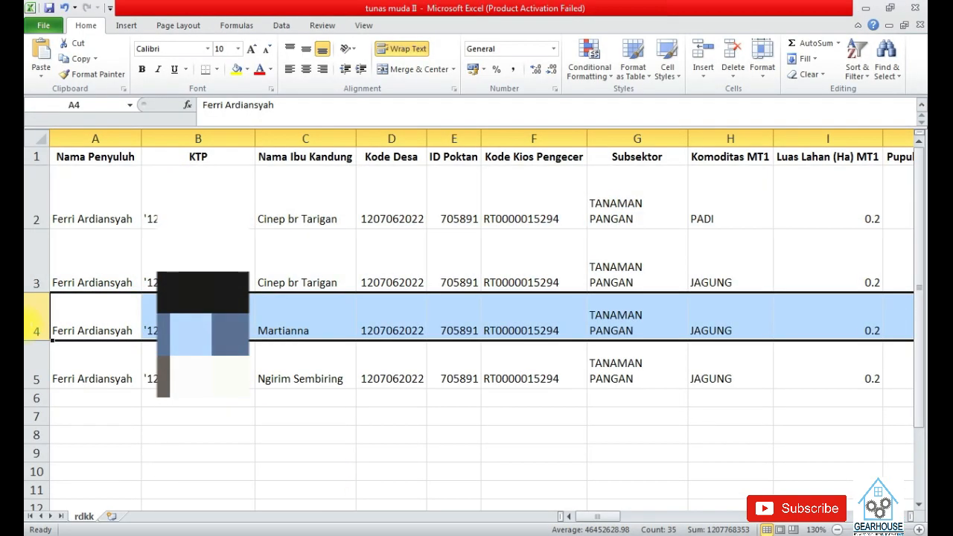
left_click_drag(34, 326, 33, 368)
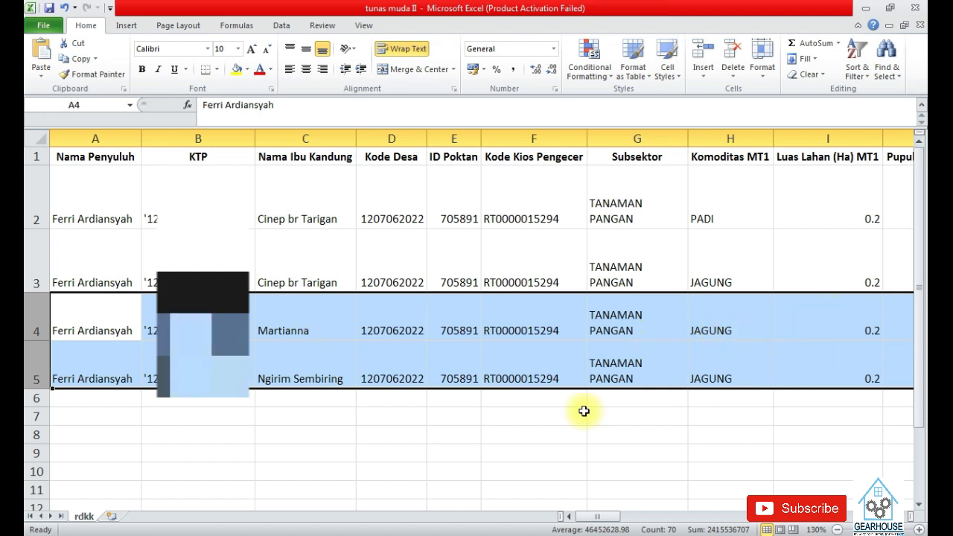
key("alt+Tab")
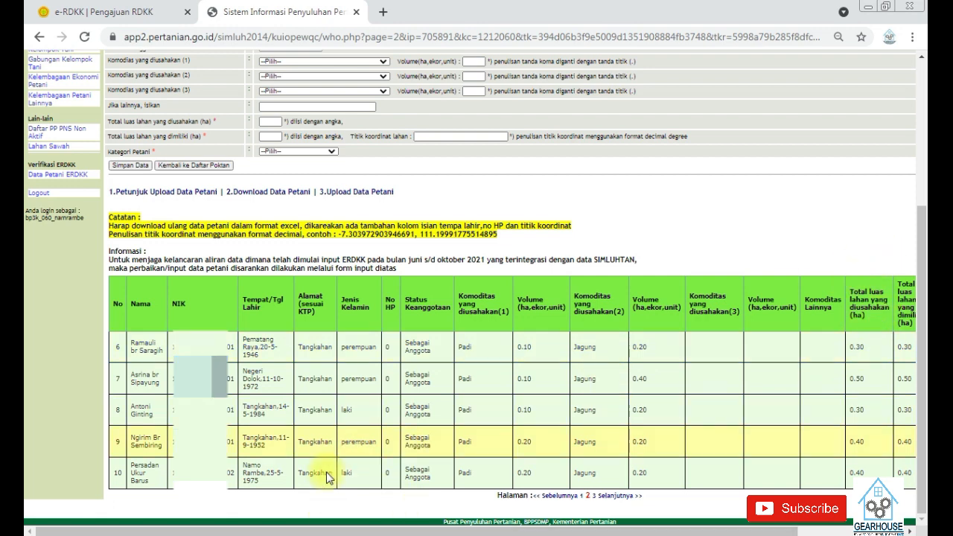
Step: Switch to the tunas muda II workbook in Excel and examine row 4's MT1 commodity and land area alongside its Revisi note
left_click(369, 497)
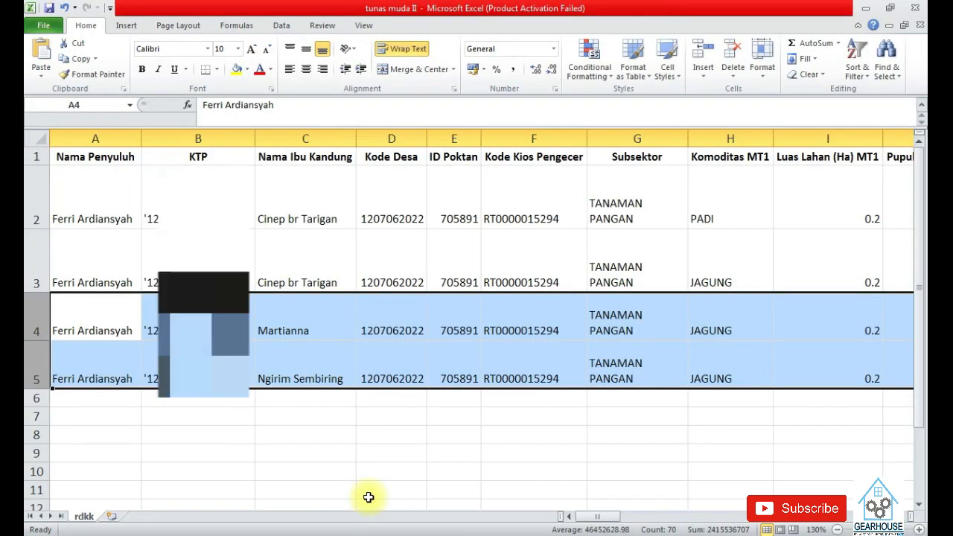
left_click(36, 331)
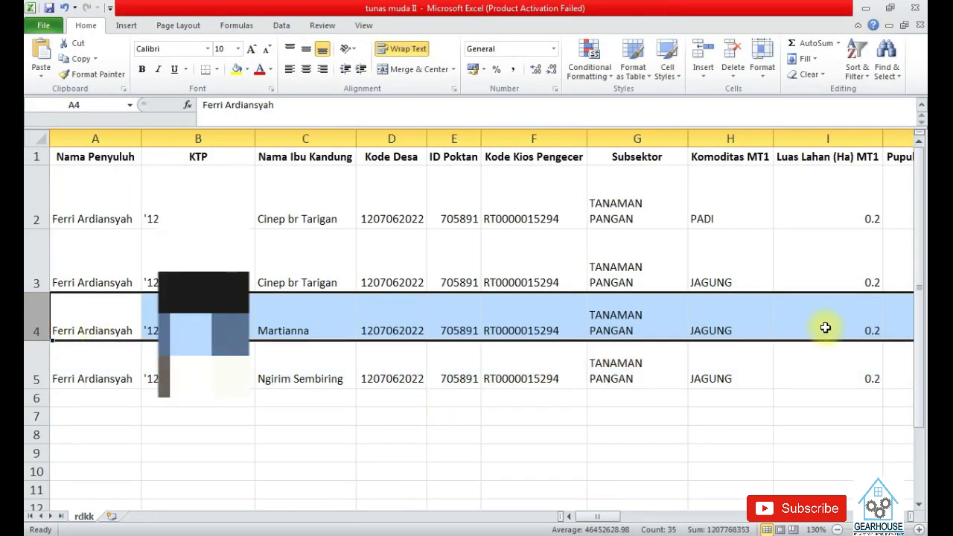
left_click_drag(730, 326, 787, 325)
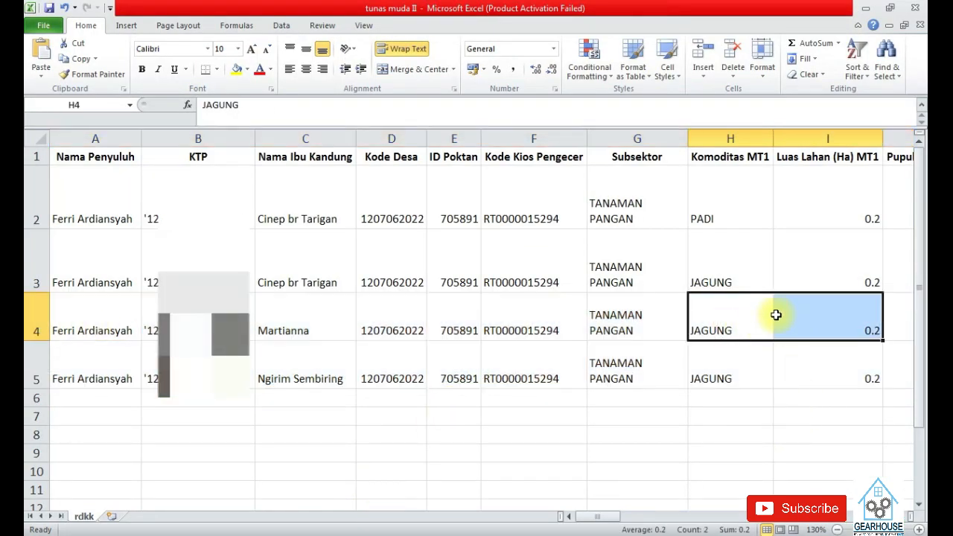
left_click_drag(607, 519, 827, 524)
left_click(745, 320)
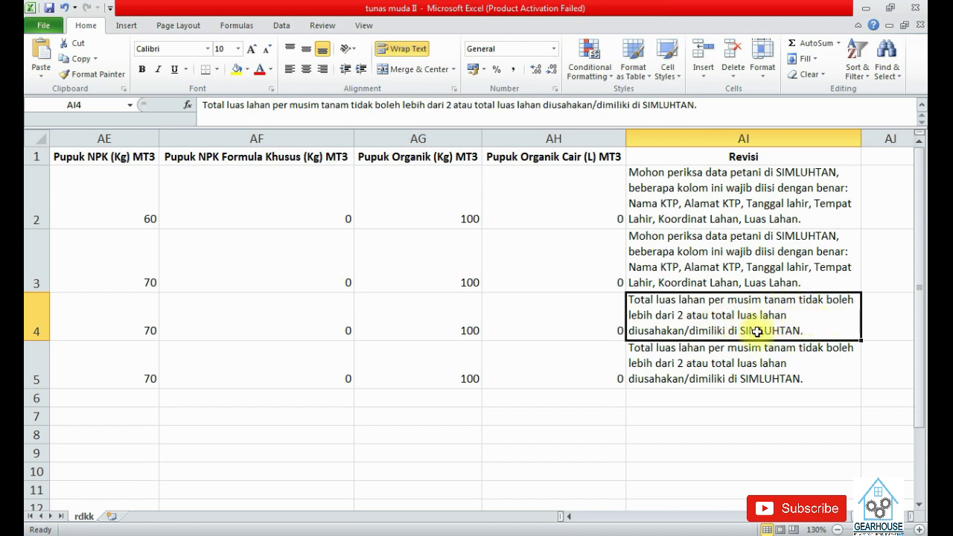
Step: Review the row 4 and row 5 farmer entries, consulting the SIMLUHTAN member list in Chrome before returning to the tunas muda II workbook
left_click_drag(628, 521, 629, 514)
left_click(35, 326)
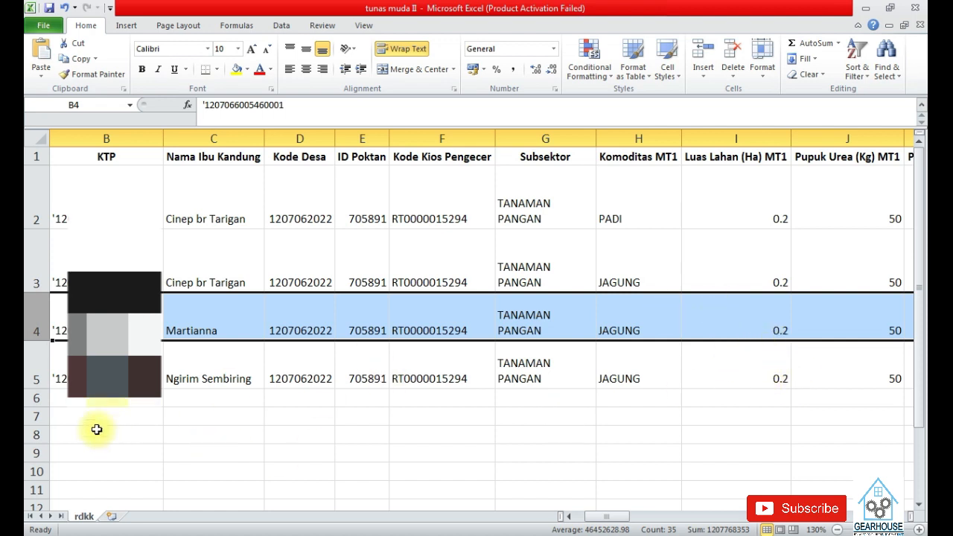
left_click(31, 381)
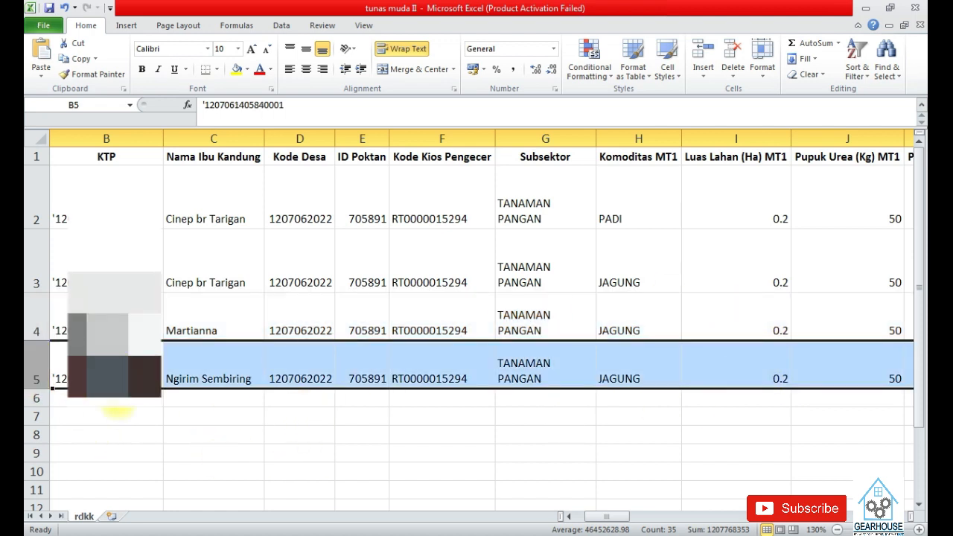
mouse_move(263, 535)
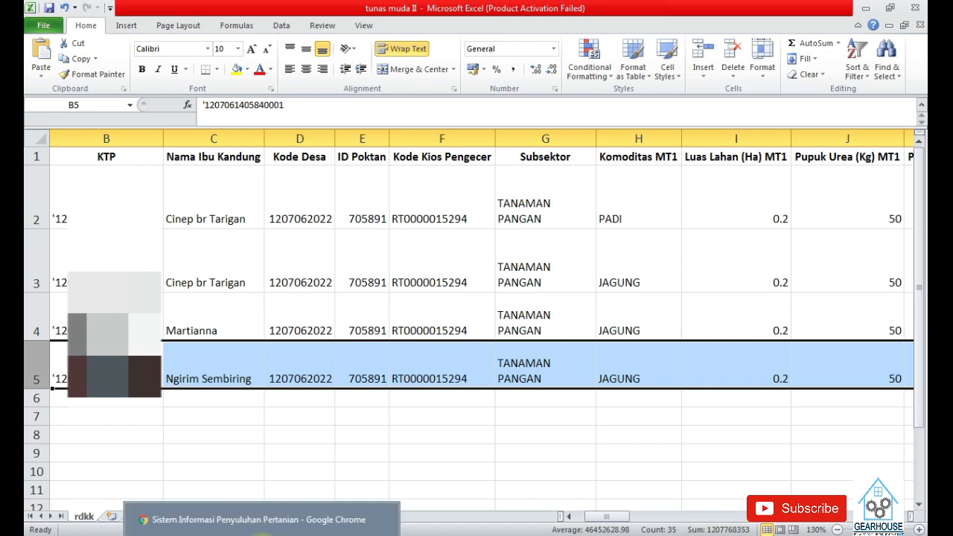
left_click(267, 519)
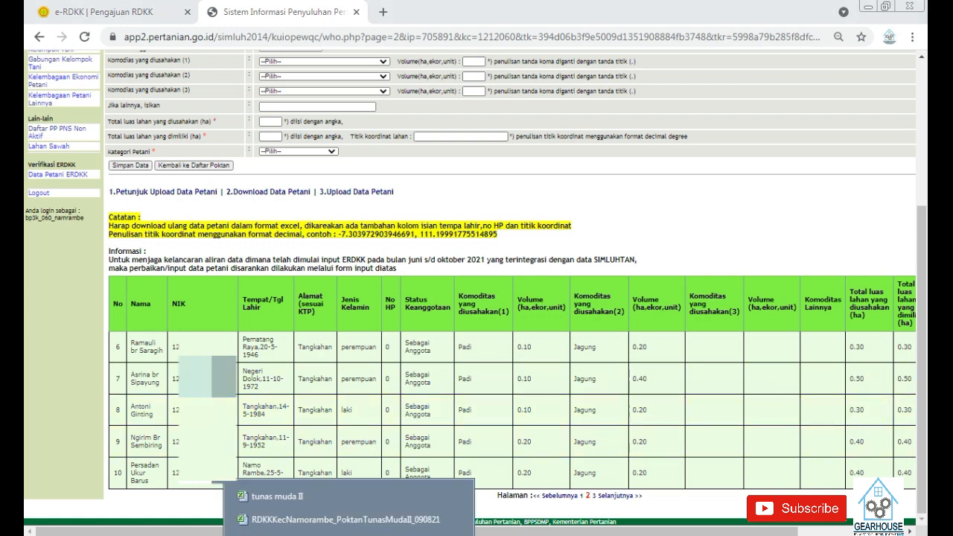
left_click(320, 496)
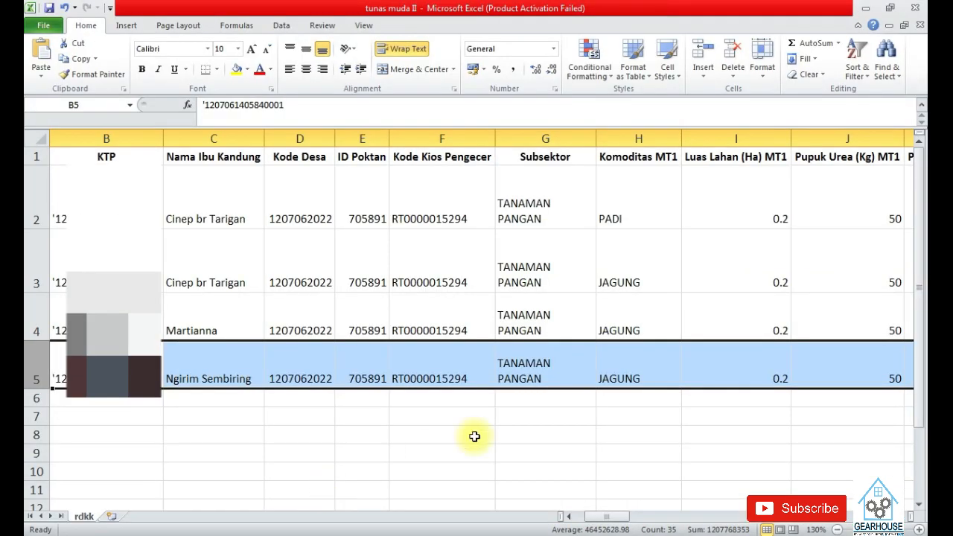
Step: Examine row 5's MT1 commodity and land area together with its Revisi note, and return to the sheet's first columns
left_click_drag(615, 376, 724, 361)
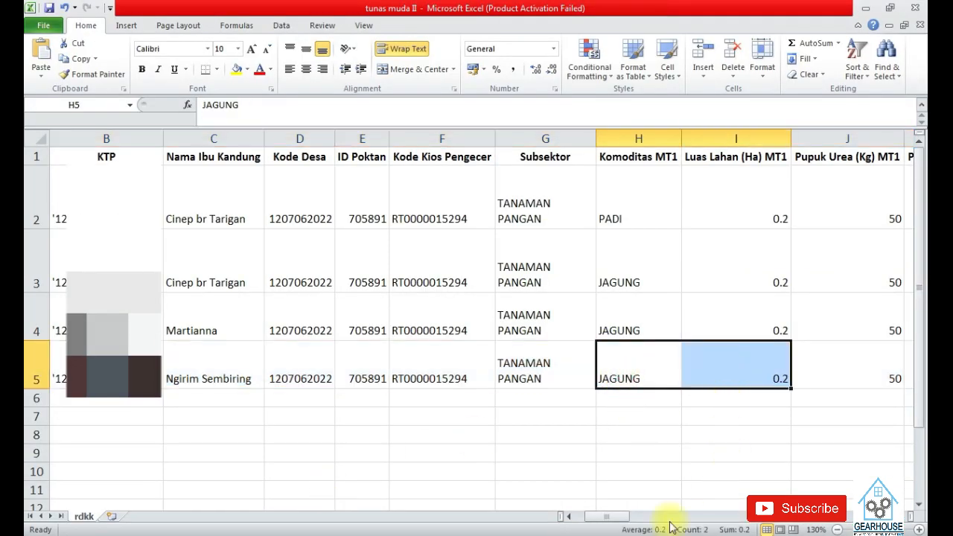
left_click_drag(607, 516, 812, 515)
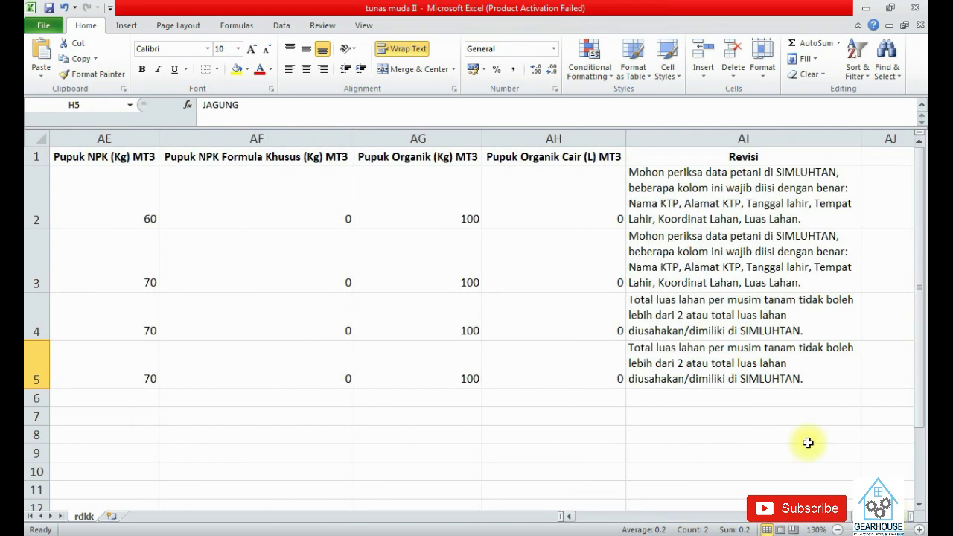
left_click(778, 370)
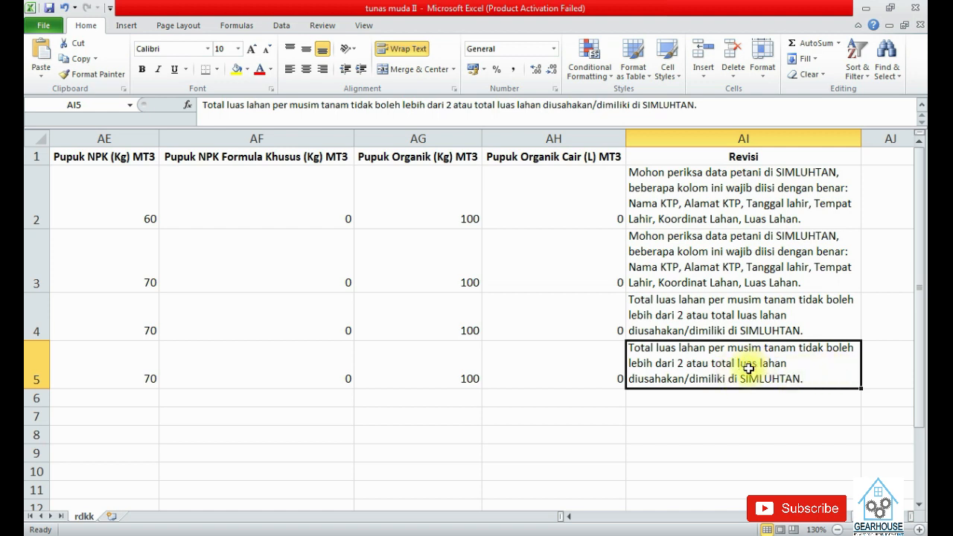
left_click(634, 521)
left_click(635, 521)
left_click(636, 521)
left_click(636, 520)
left_click_drag(611, 516, 578, 515)
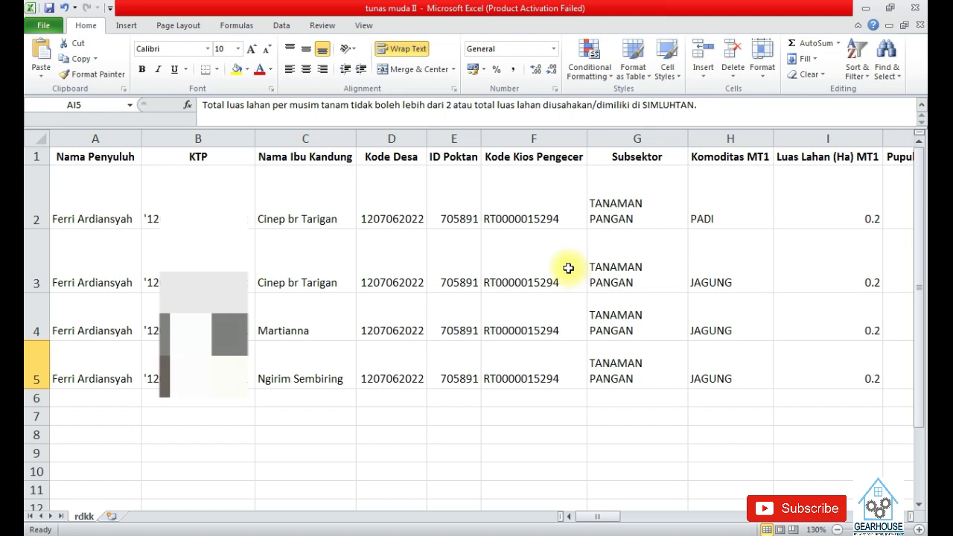
left_click_drag(591, 518, 582, 515)
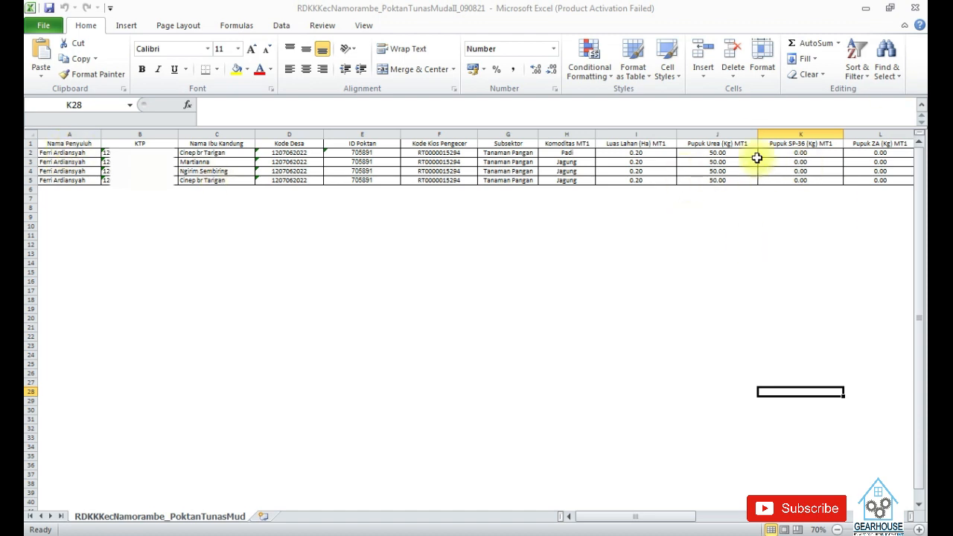
Step: Save the RDKKKecNamorambe_PoktanTunasMudaII_090821 workbook as CSV (Comma delimited) in the PERBAIKAN CSV folder, keeping that format
left_click(277, 263)
left_click_drag(592, 281, 640, 281)
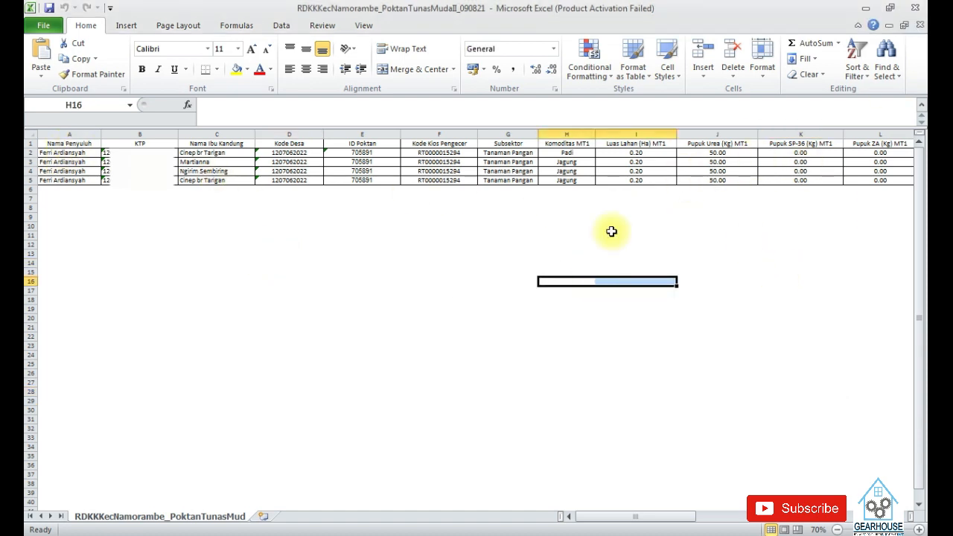
left_click(52, 28)
key("Escape")
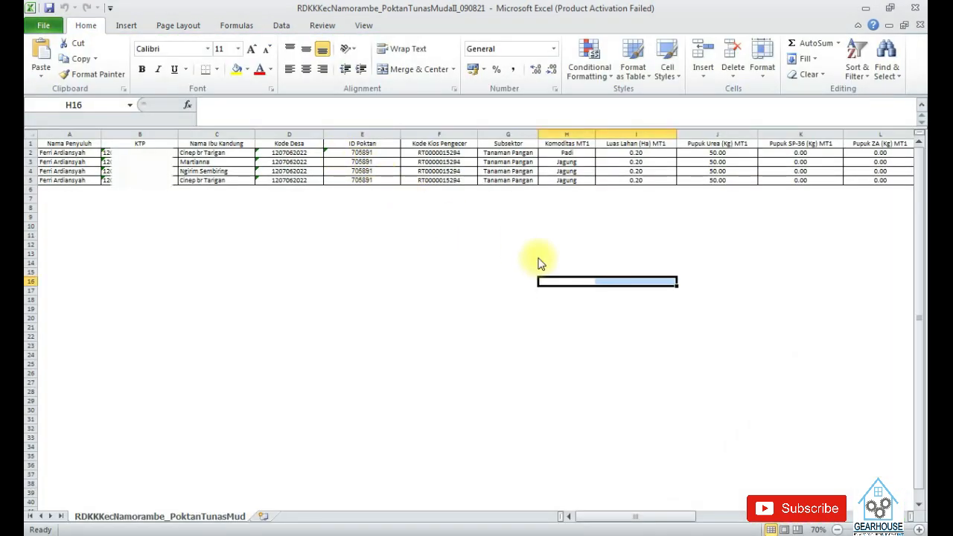
key("F12")
left_click(470, 170)
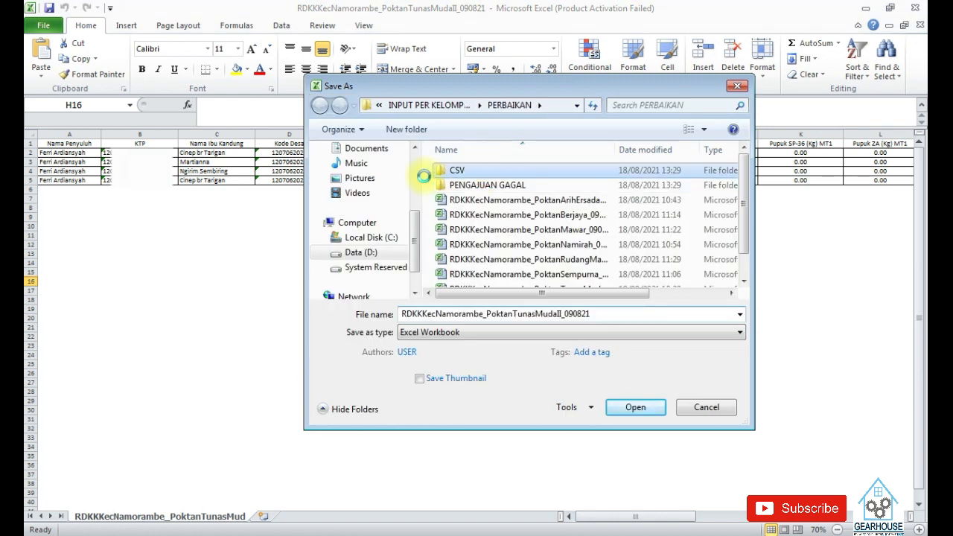
double_click(471, 170)
left_click(513, 332)
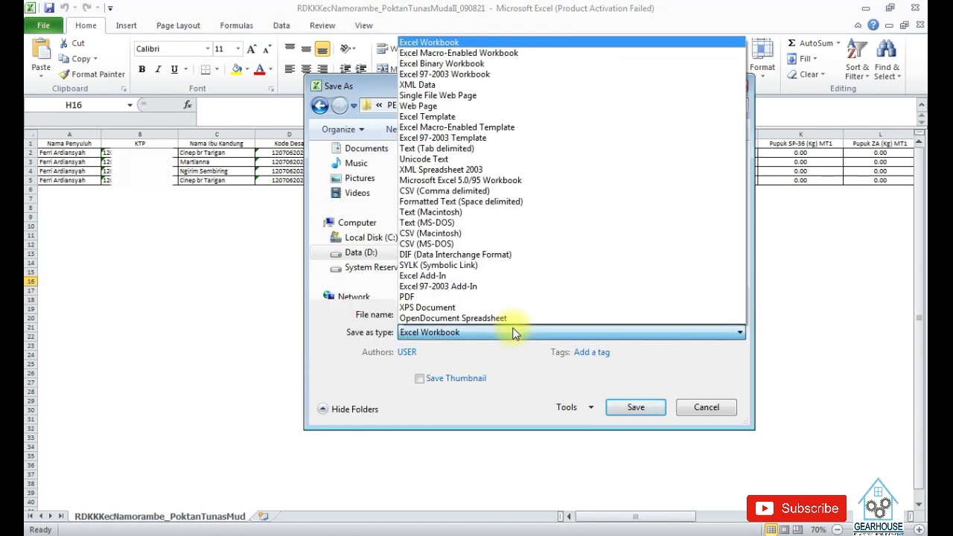
left_click(518, 191)
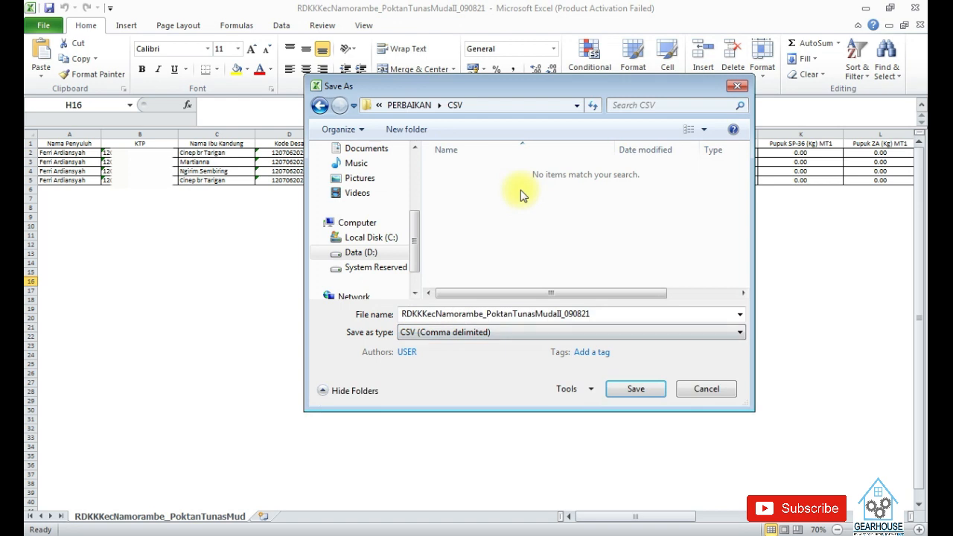
left_click(637, 390)
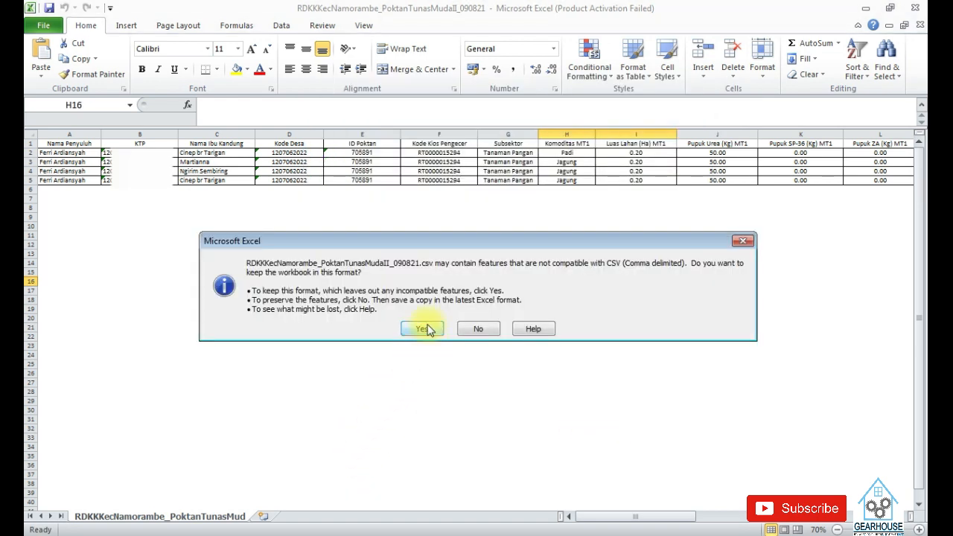
left_click(423, 331)
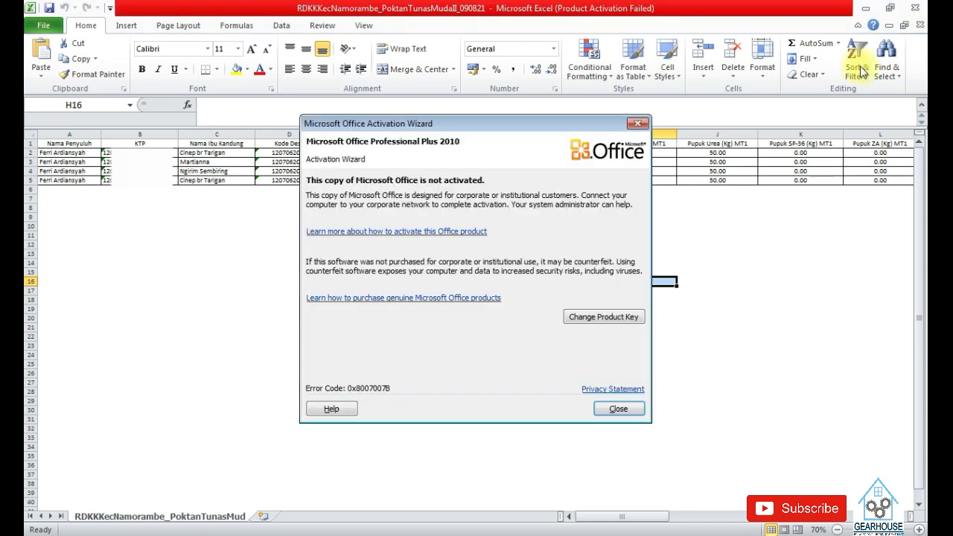
Step: Dismiss the activation notice and close the workbook, saving its changes over RDKKKecNamorambe_PoktanTunasMudaII_090821.csv
left_click(620, 405)
left_click(915, 8)
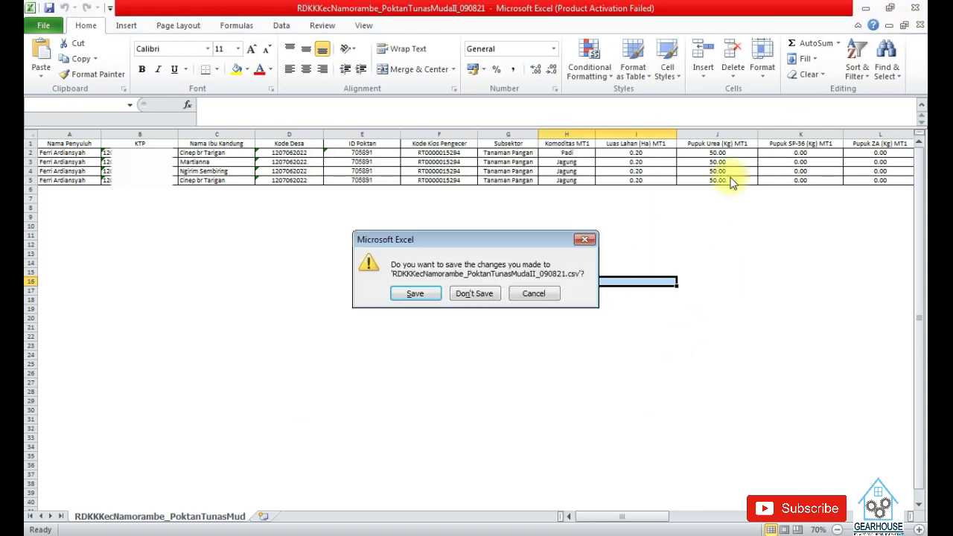
left_click(412, 293)
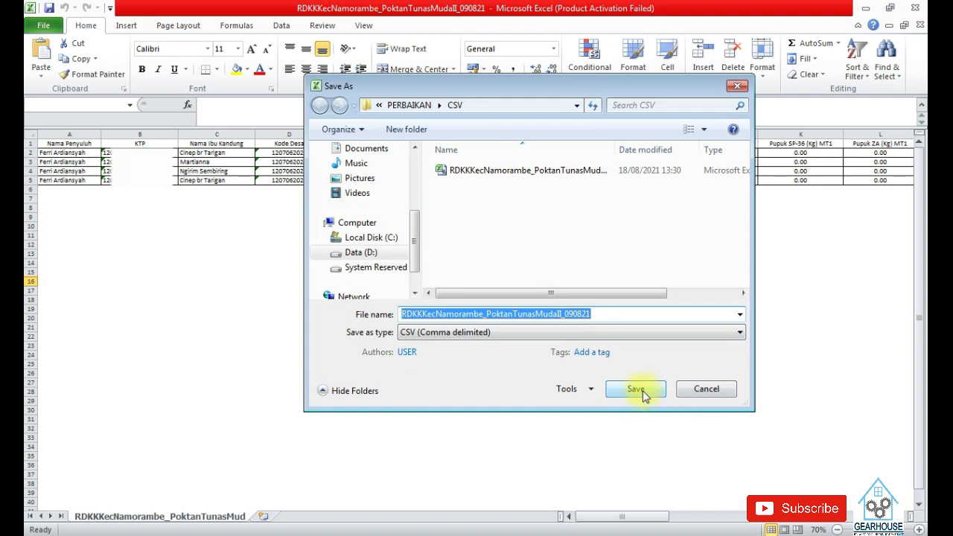
left_click(636, 389)
left_click(540, 282)
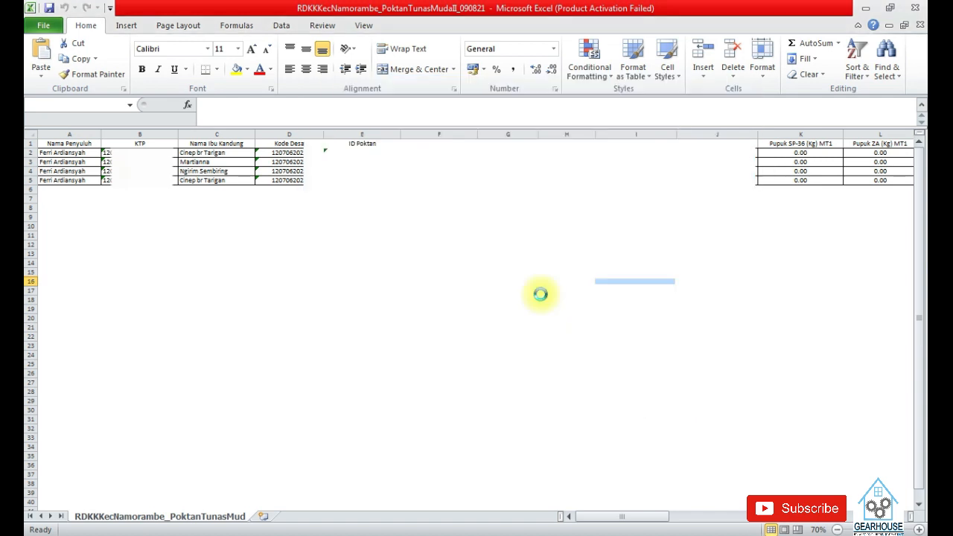
left_click(414, 329)
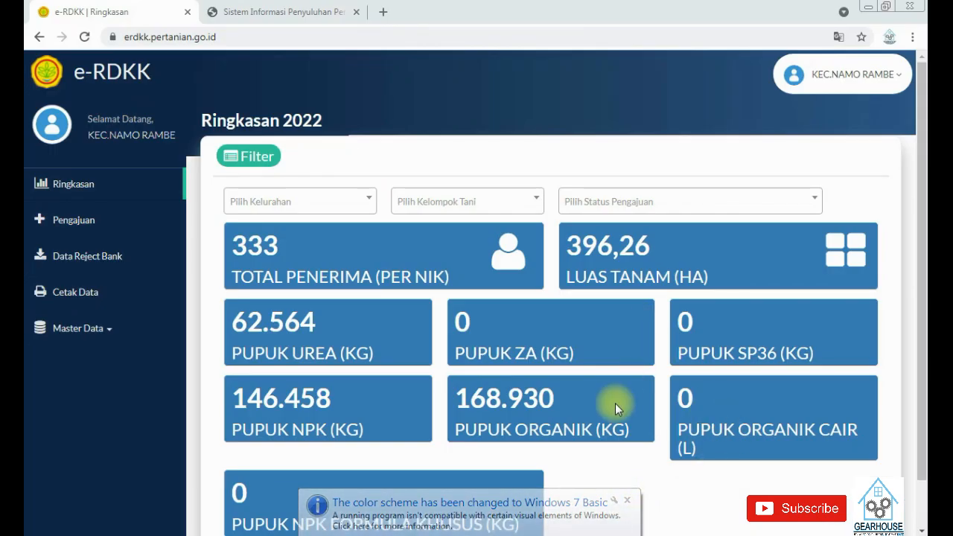
Step: Switch to e-RDKK in Chrome and, for Pengajuan RDKK, advance the submission upload guide to Langkah 3: Upload CSV
left_click(77, 226)
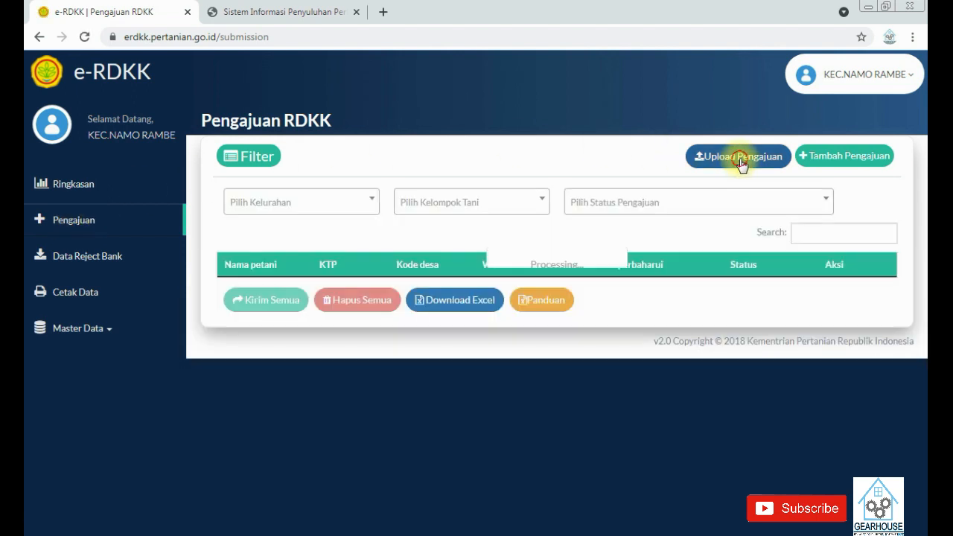
left_click(741, 160)
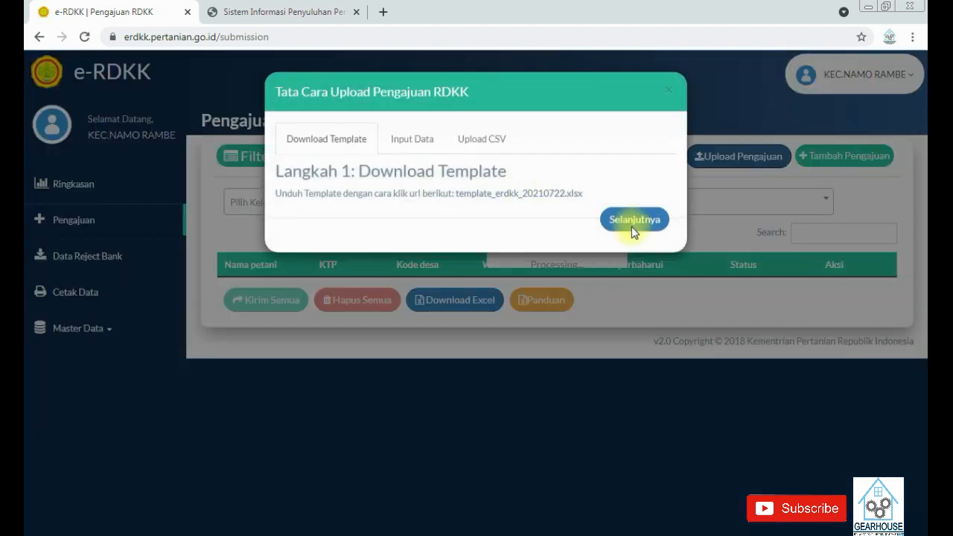
left_click(637, 220)
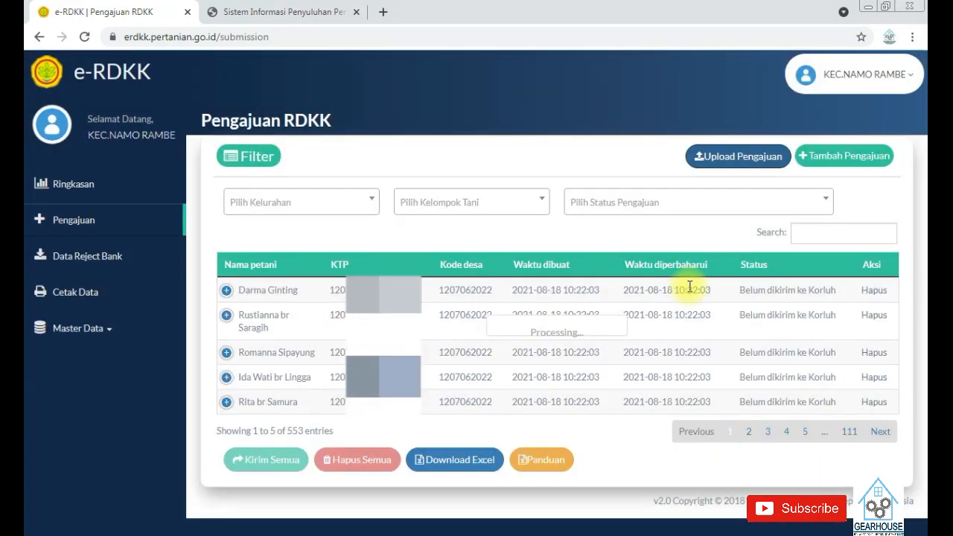
left_click(723, 165)
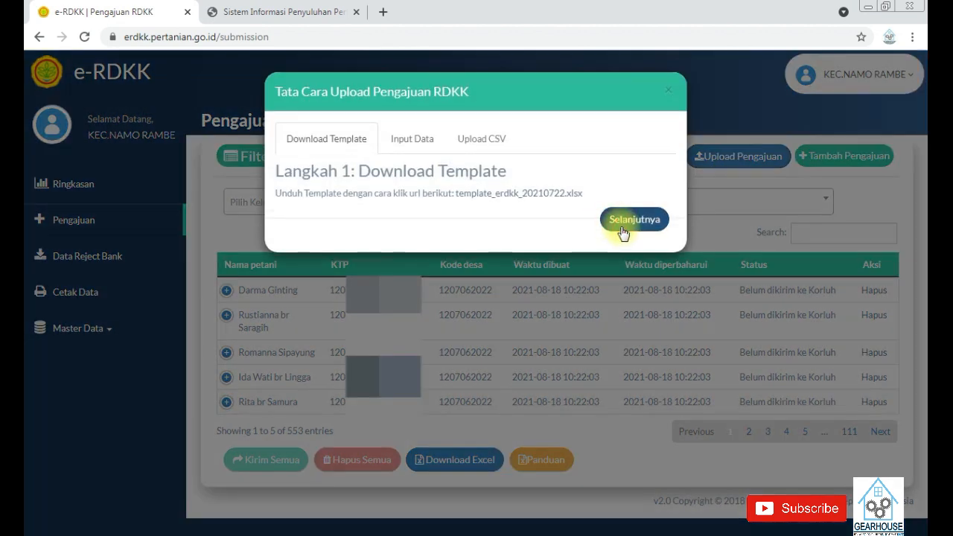
left_click(618, 224)
left_click(624, 455)
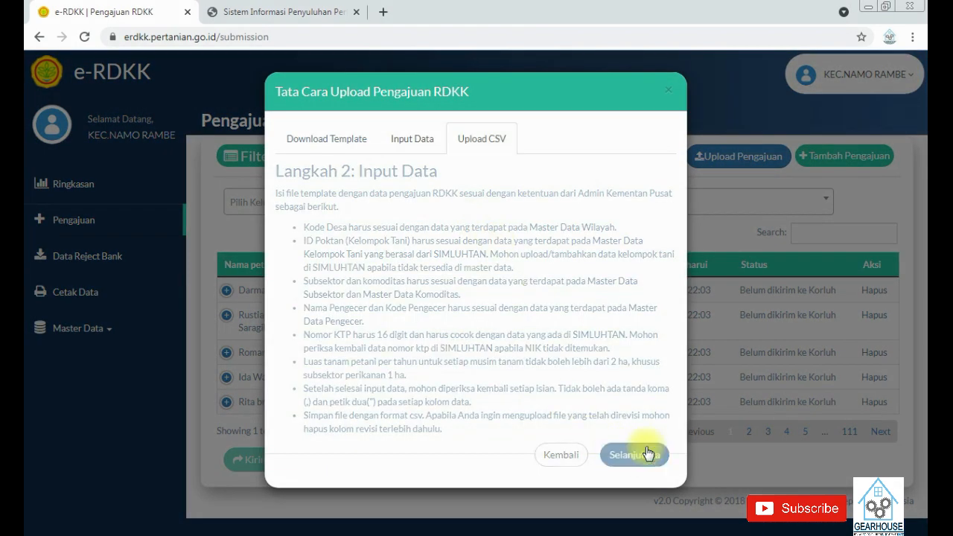
Step: Choose the PoktanTunasMudaII_090821 CSV file from the CSV folder inside PERBAIKAN as the file for upload
left_click(384, 227)
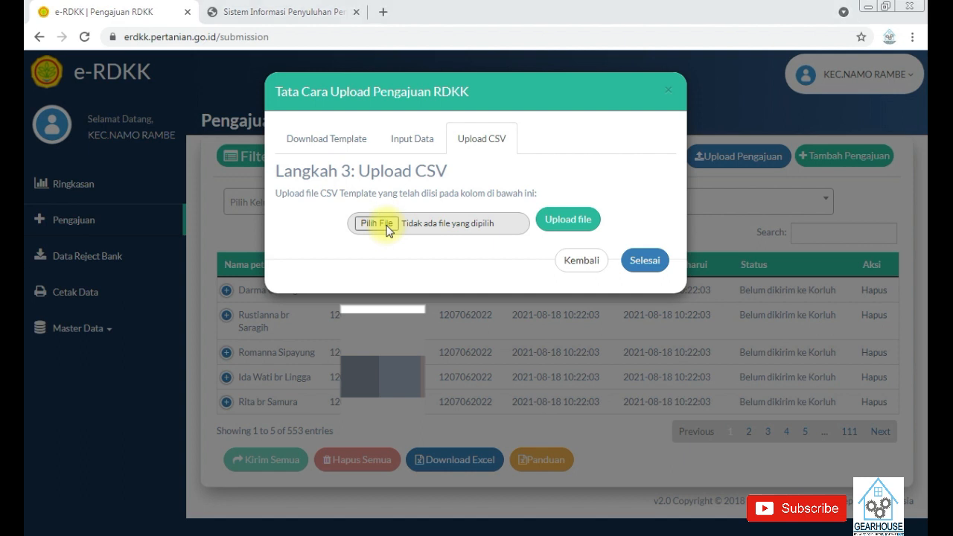
left_click(388, 224)
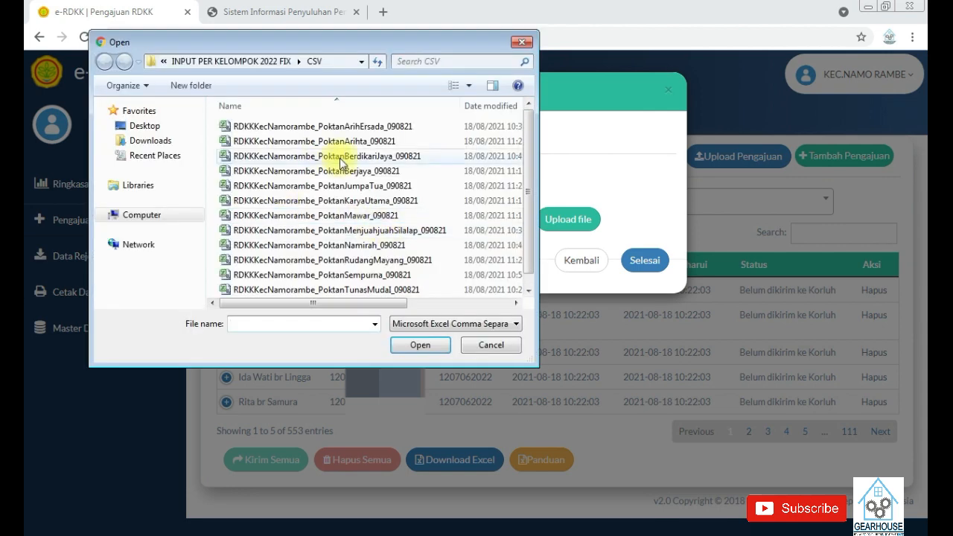
left_click(225, 63)
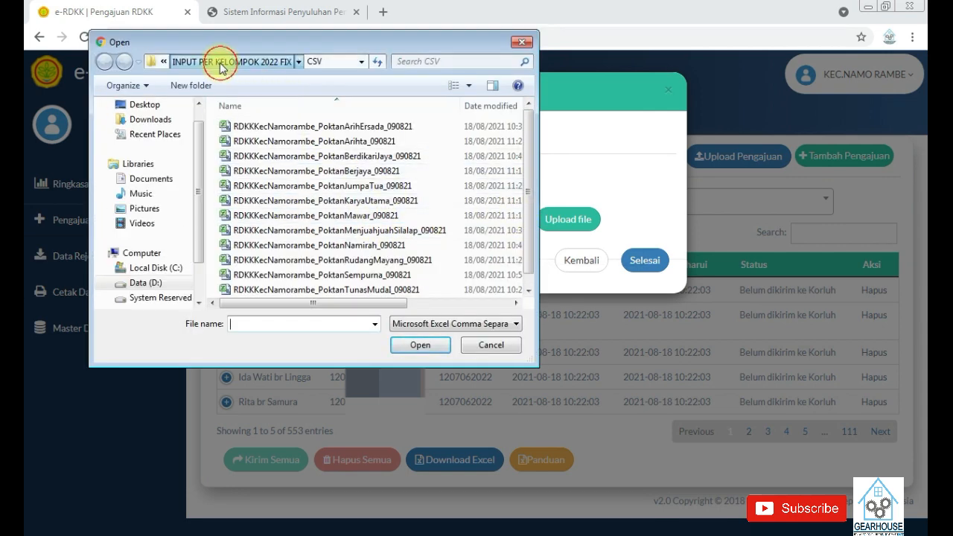
left_click(268, 140)
double_click(268, 141)
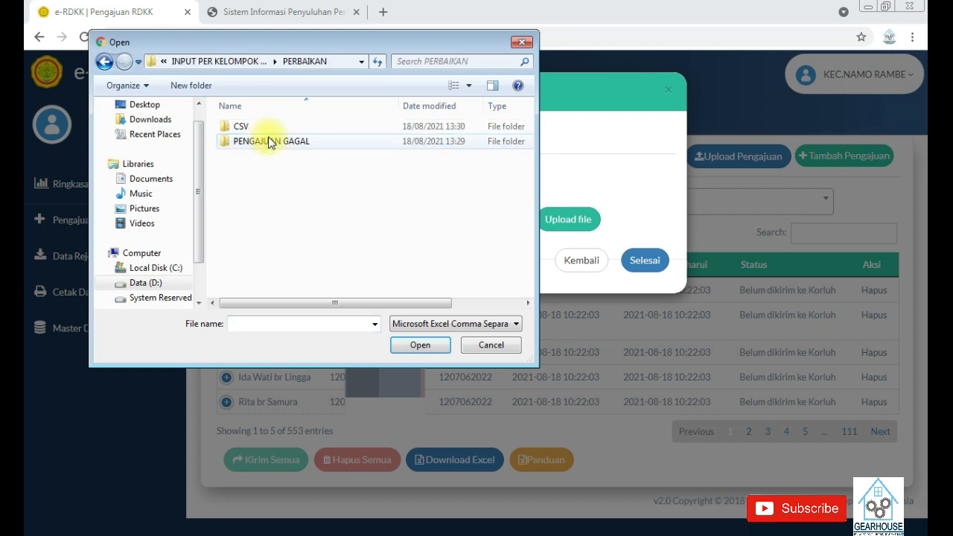
double_click(273, 127)
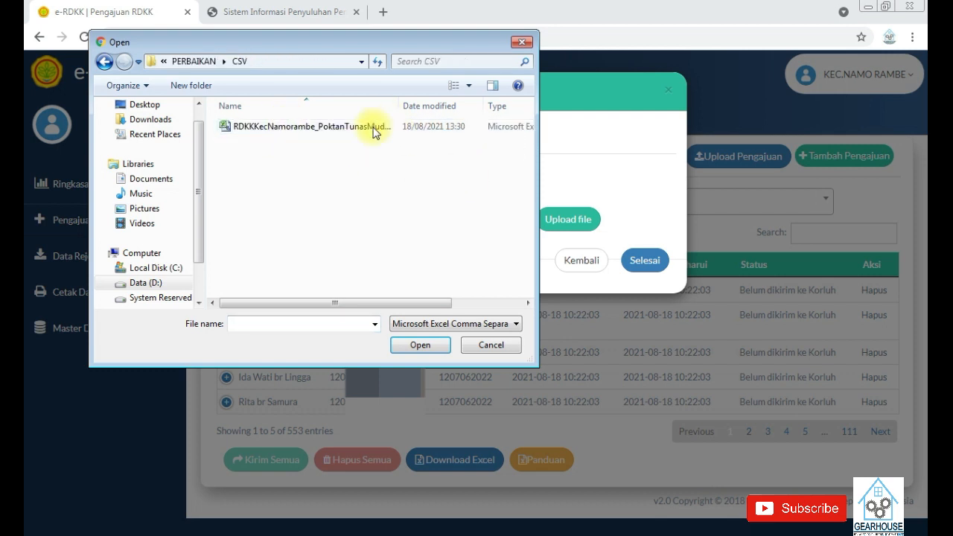
left_click(347, 128)
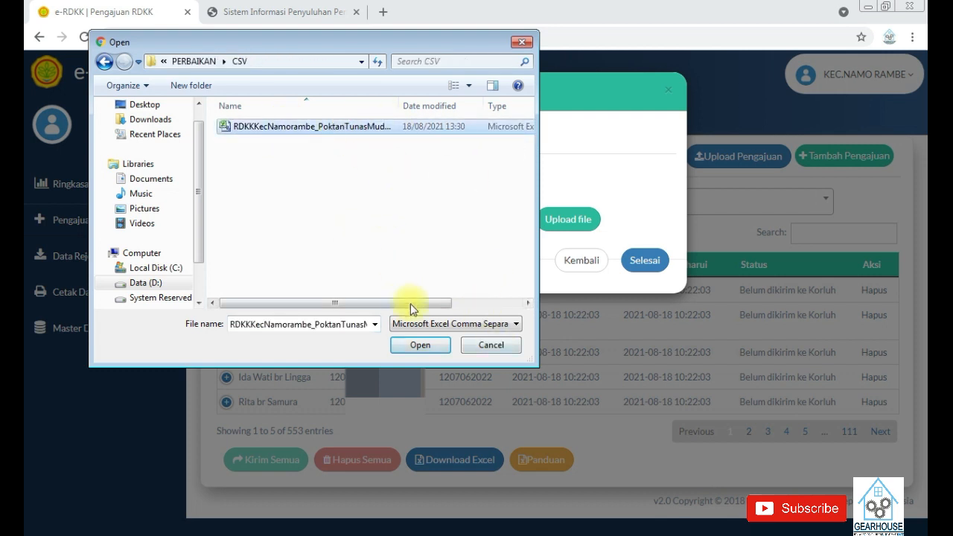
left_click(441, 352)
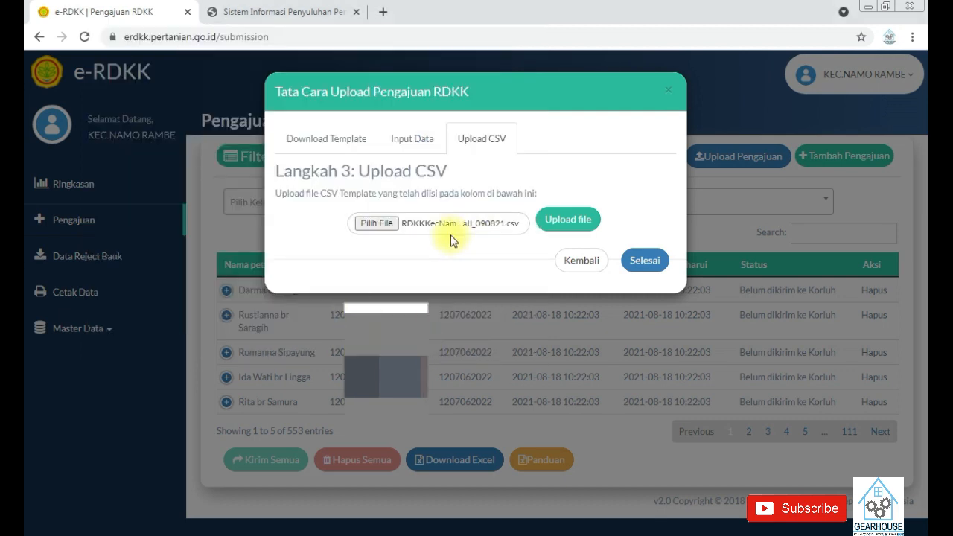
Step: Upload the chosen CSV file to e-RDKK, acknowledge the notice and finish the upload guide
left_click(584, 219)
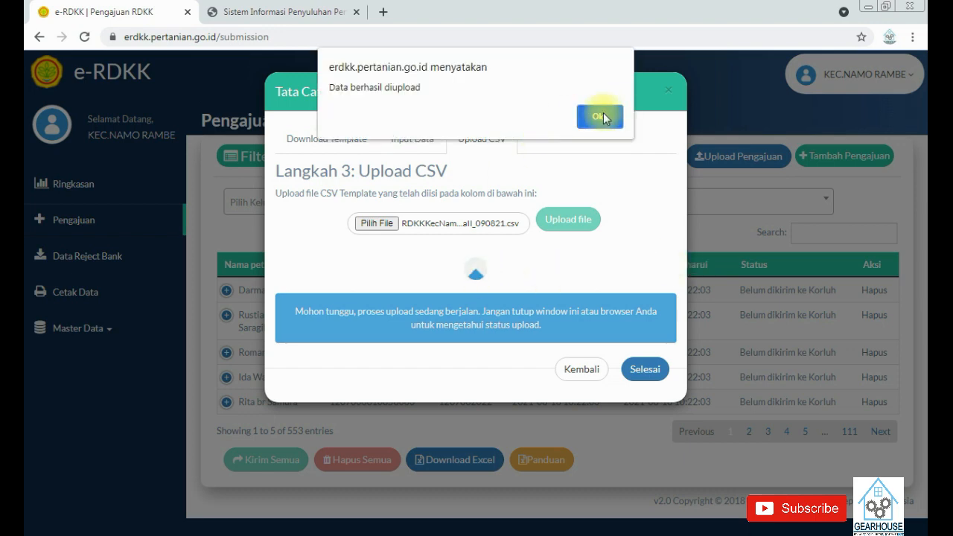
left_click(601, 116)
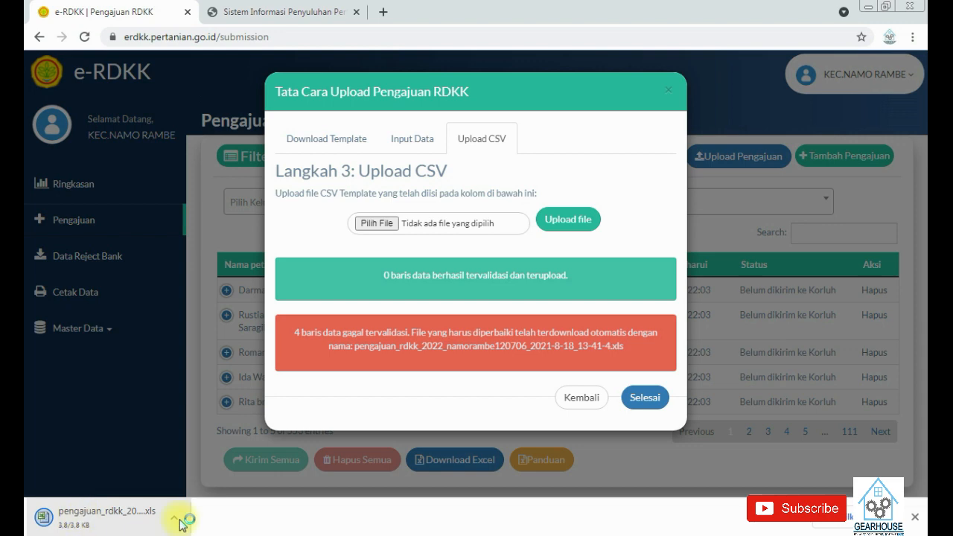
left_click(656, 404)
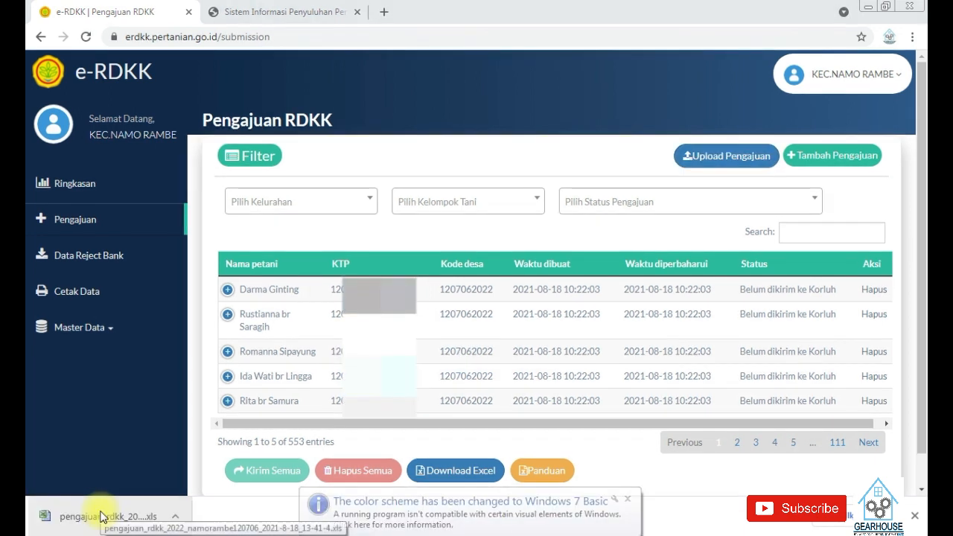
Step: Open the downloaded pengajuan_rdkk_2022_namorambe120706_2021-8-18_13-41-4.xls in Excel and examine its Revisi notes
left_click(90, 520)
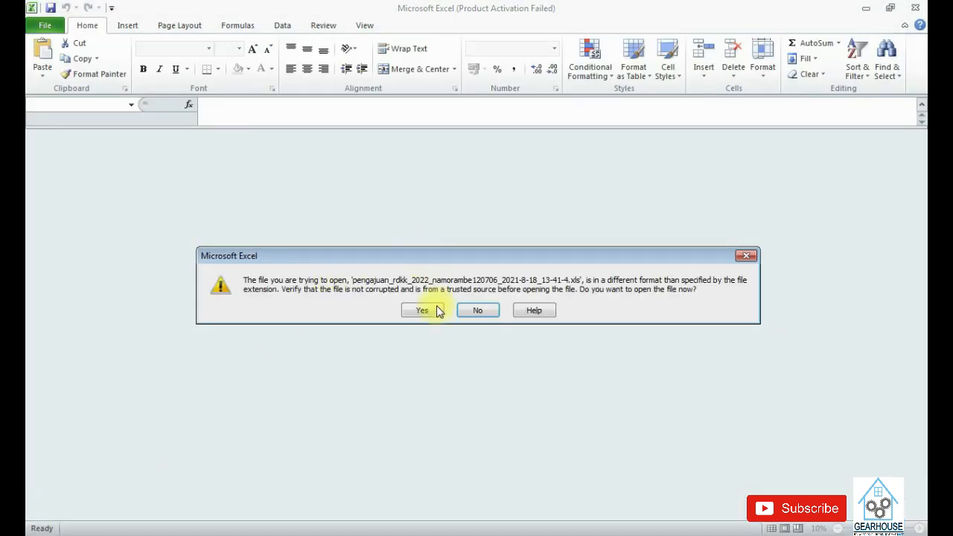
left_click(424, 312)
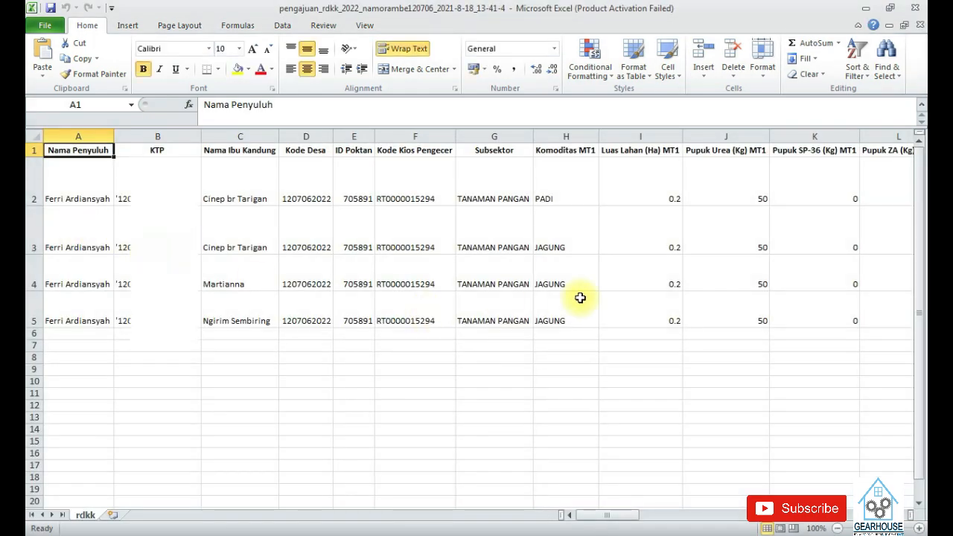
left_click_drag(613, 516, 715, 513)
left_click_drag(853, 515, 880, 514)
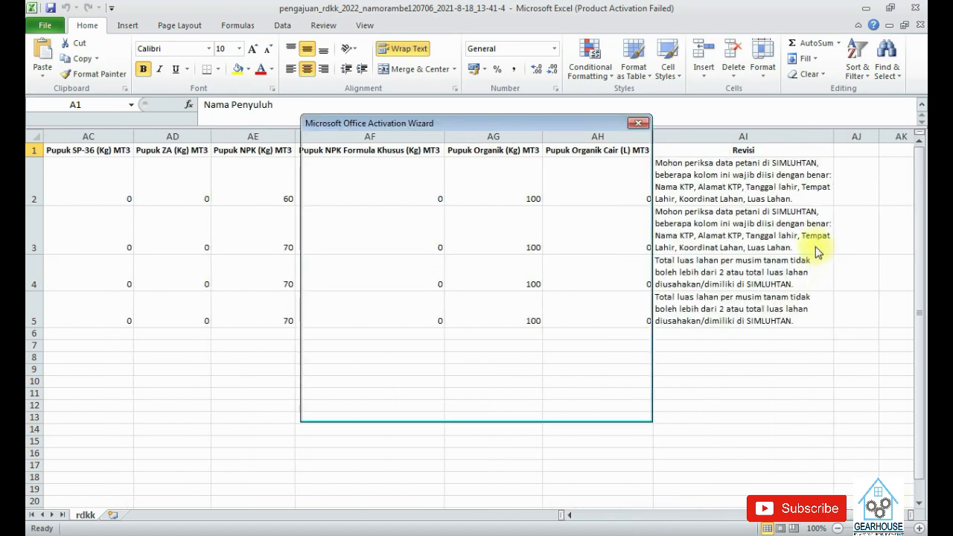
left_click(619, 407)
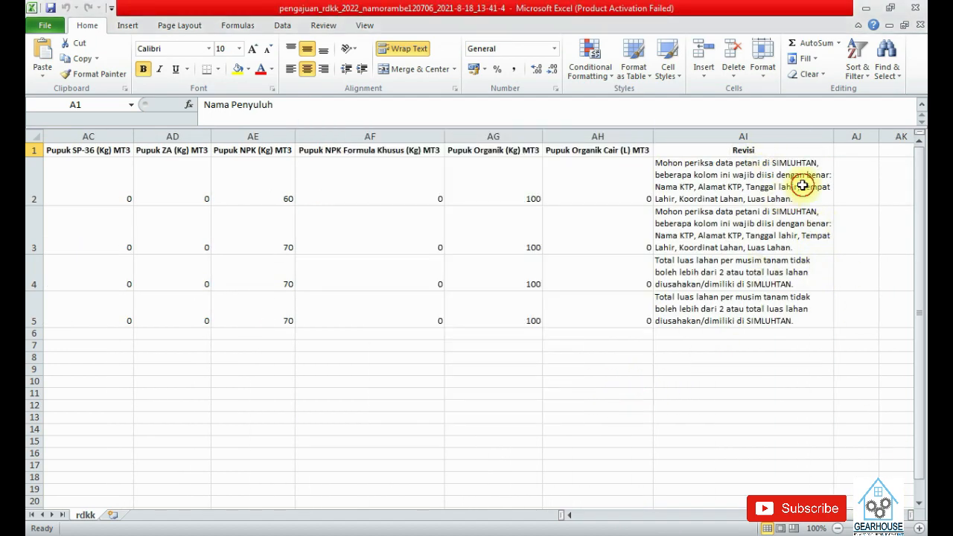
Step: Examine the Revisi notes for rows 2–3 and rows 4–5, and check the farmer and land data in those rows
left_click(805, 186)
left_click_drag(34, 186, 34, 224)
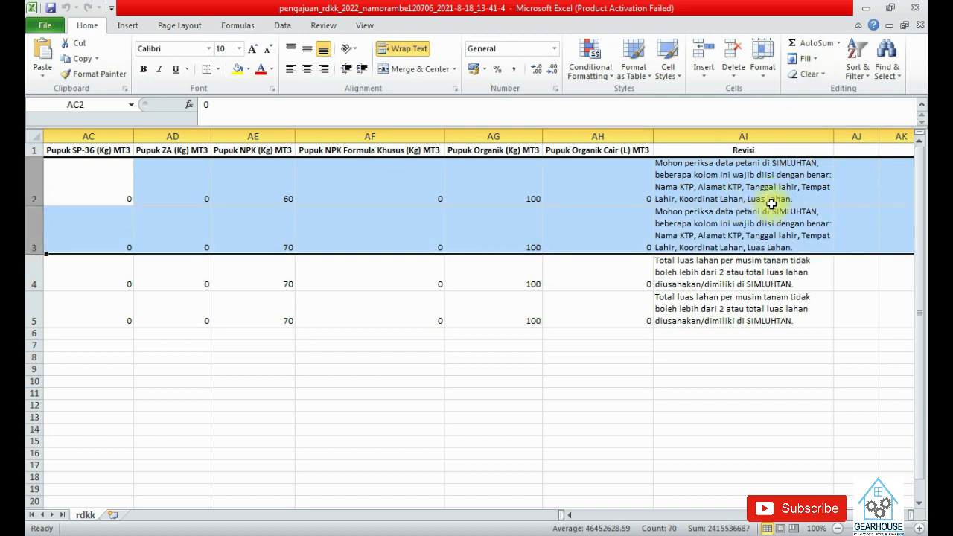
left_click_drag(33, 269, 35, 304)
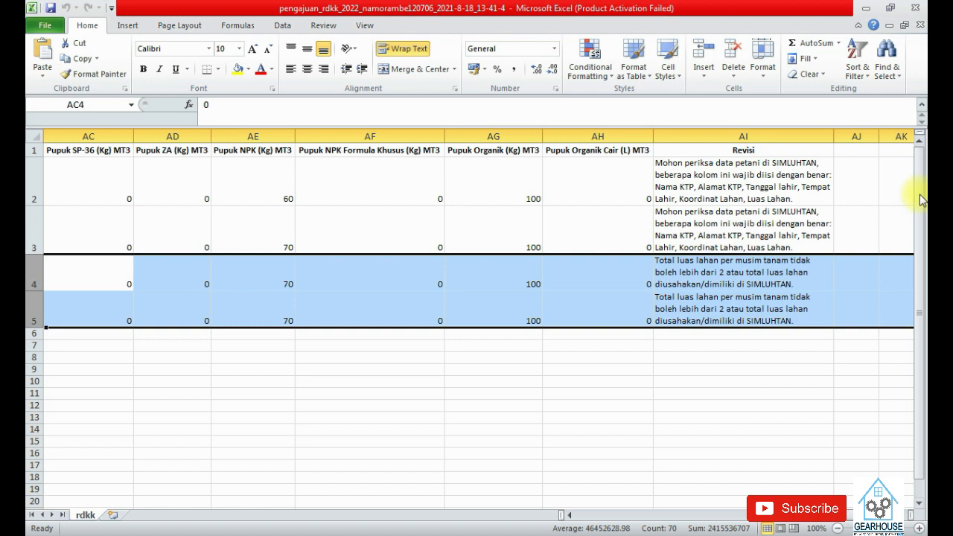
left_click(36, 263)
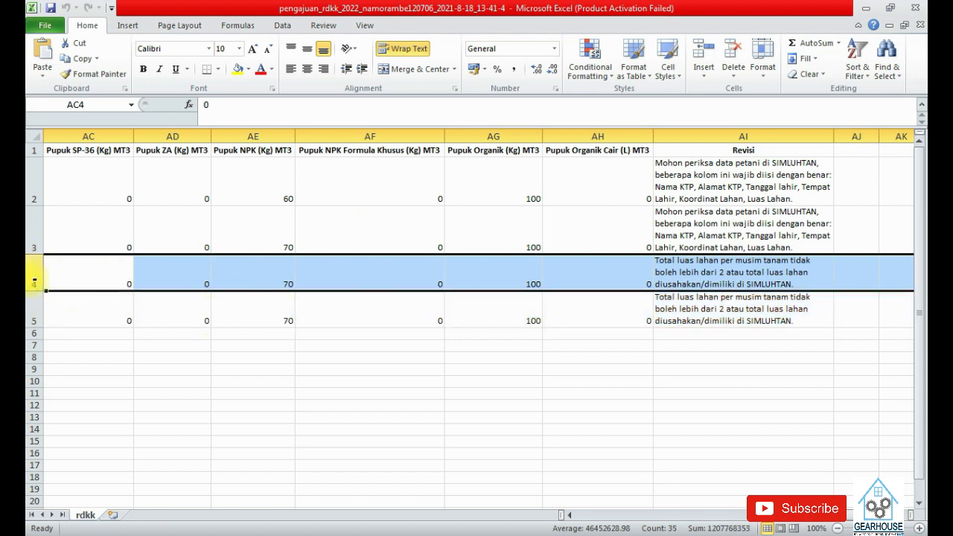
left_click_drag(34, 286, 34, 317)
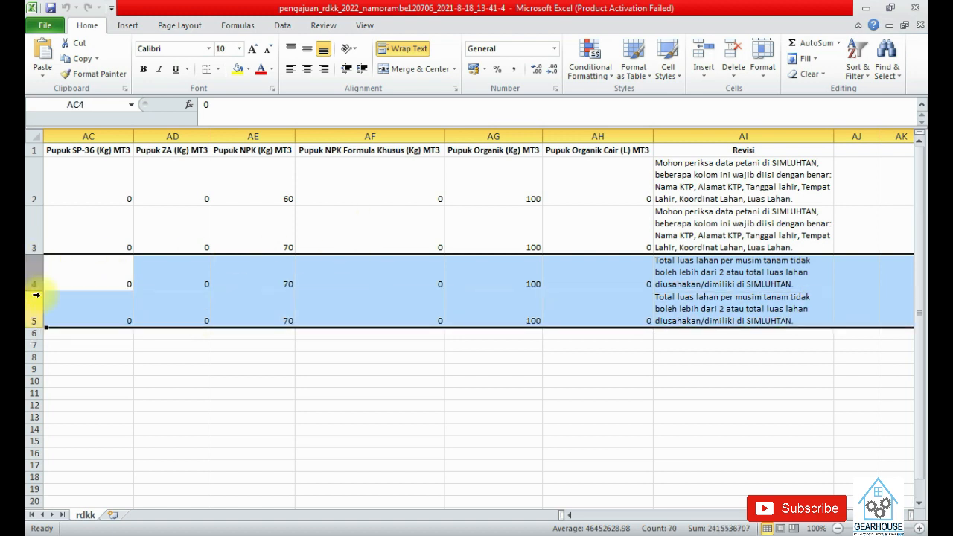
left_click(603, 516)
left_click(531, 464)
left_click(700, 416)
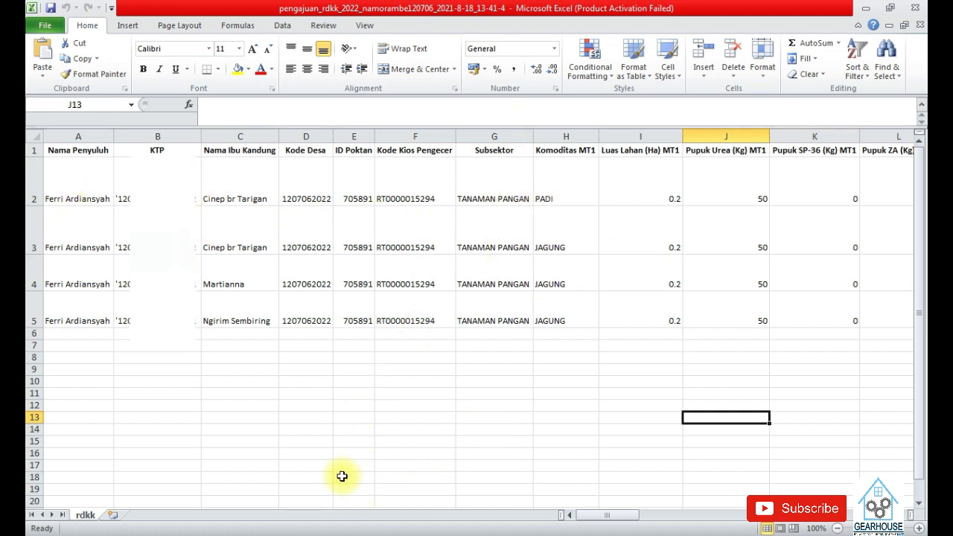
left_click(408, 242)
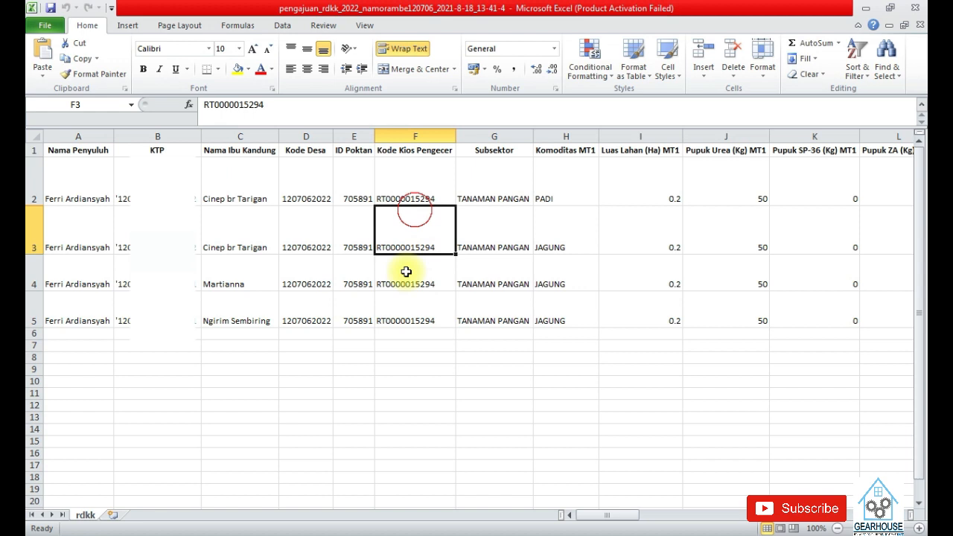
Step: Switch to e-RDKK in Chrome, start a new RDKK submission and select TANGKAHAN as the Desa
key("alt+Tab")
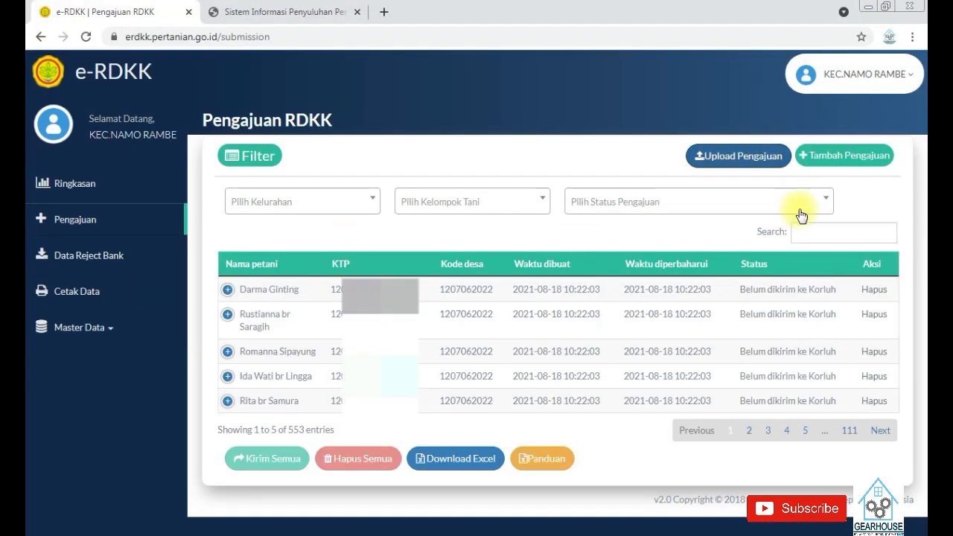
left_click(59, 220)
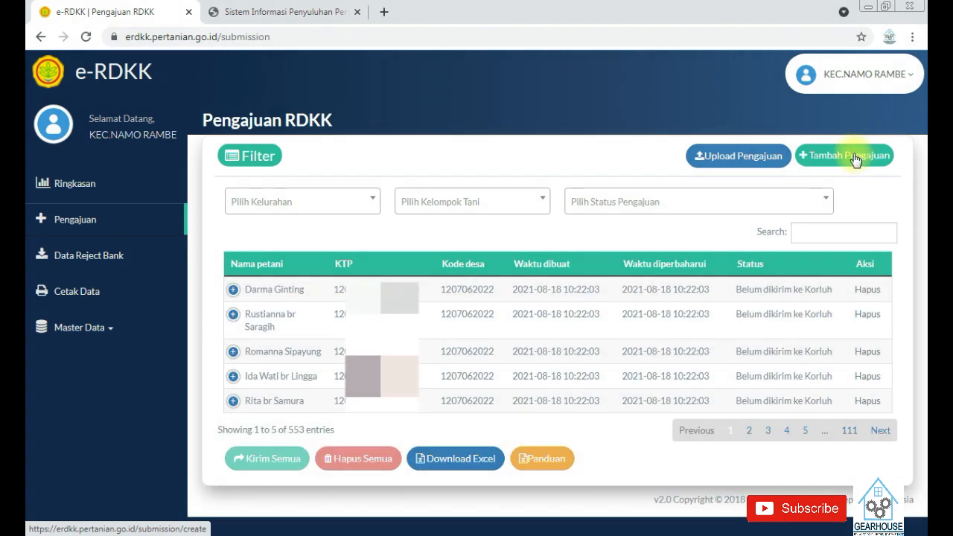
left_click(855, 159)
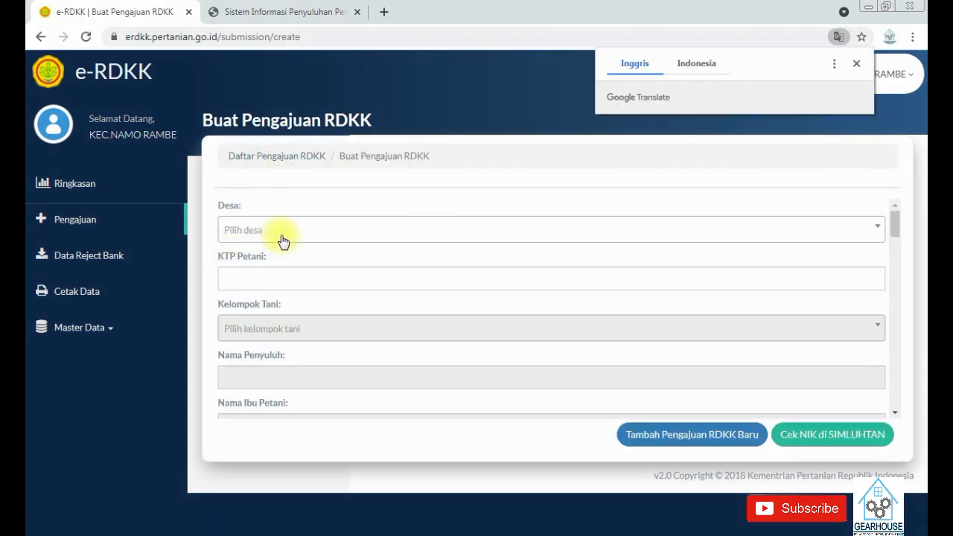
left_click(492, 239)
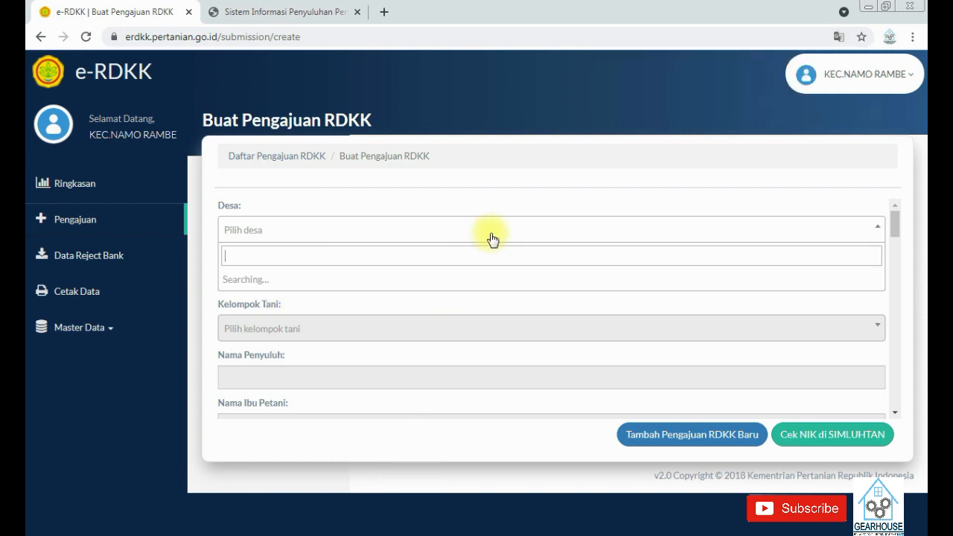
type("tangkahan")
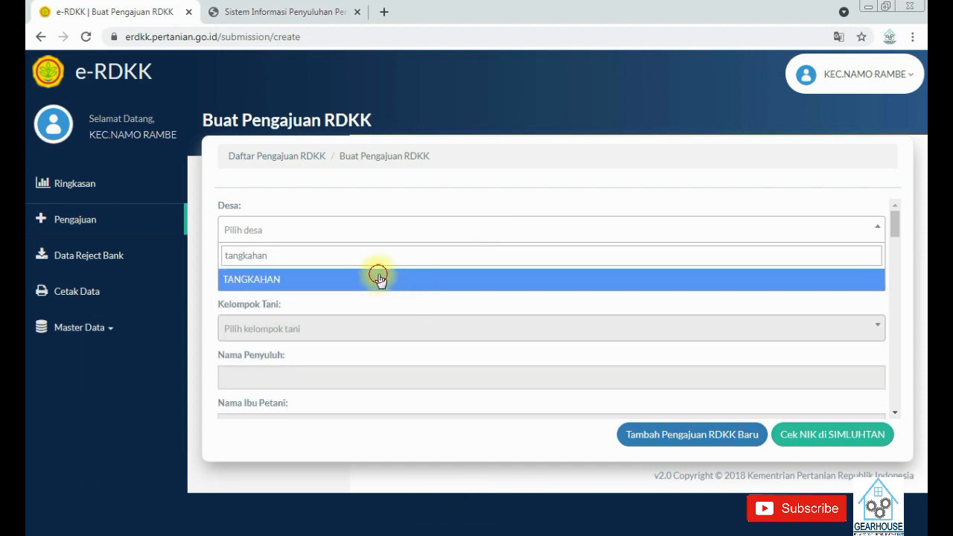
left_click(379, 275)
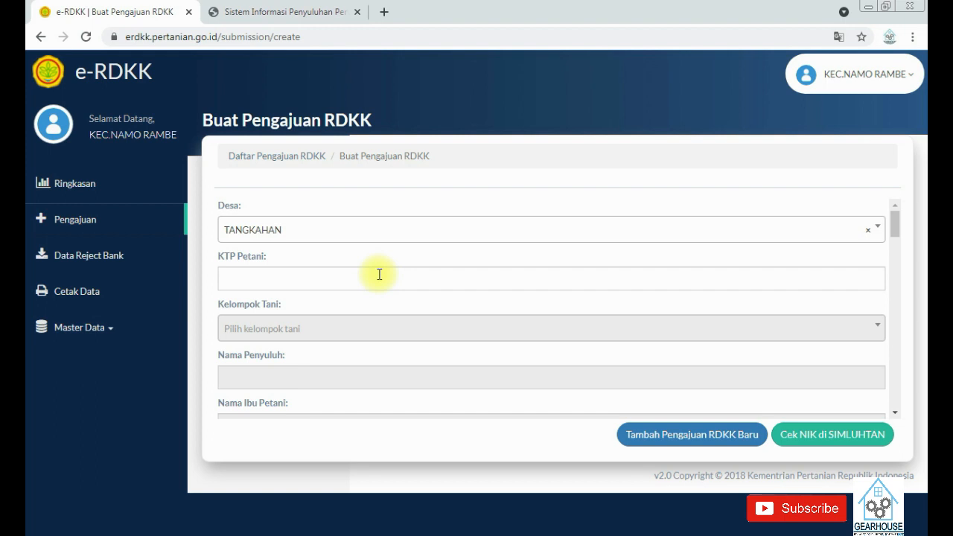
Step: Copy the KTP number without its apostrophe from row 2 of the Excel file into KTP Petani in the e-RDKK form
left_click(381, 274)
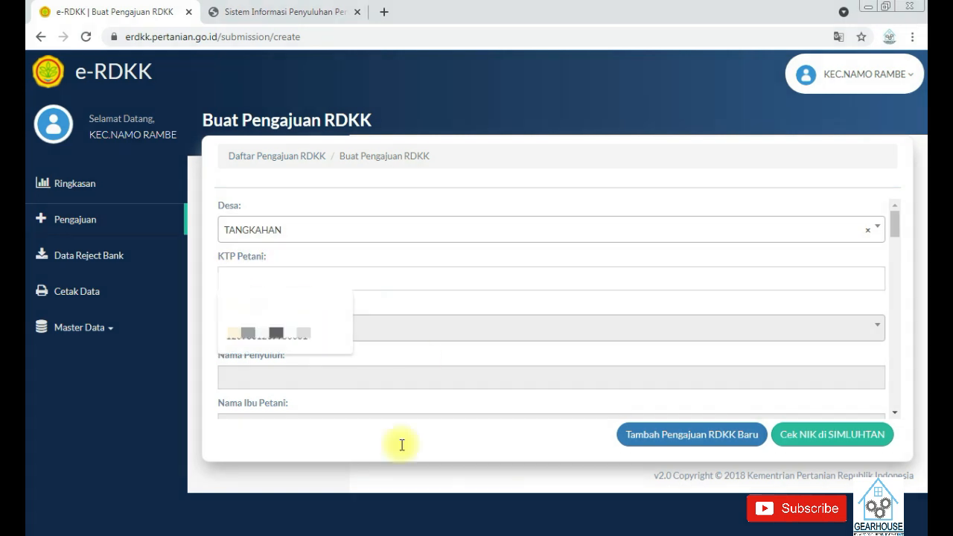
key("alt+Tab")
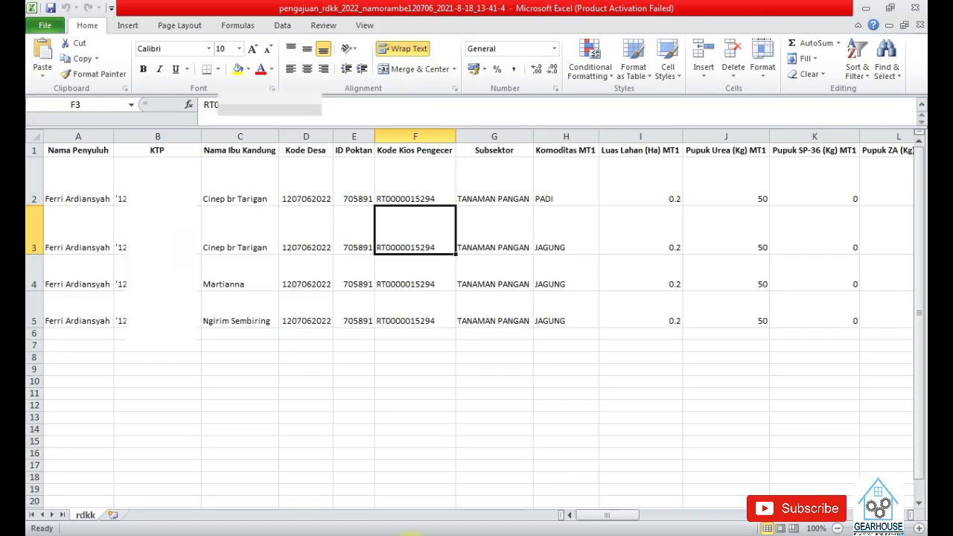
left_click(123, 195)
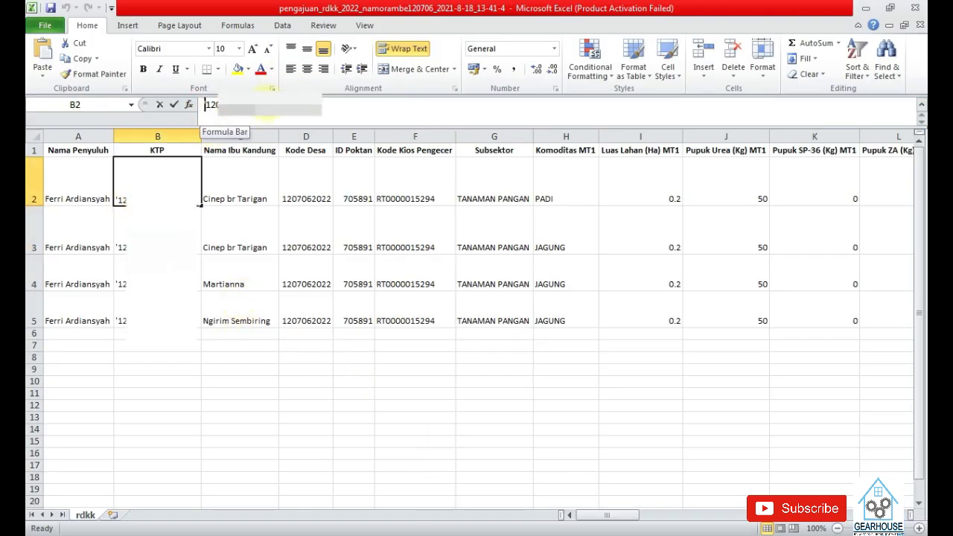
left_click(285, 104)
left_click_drag(292, 105, 206, 109)
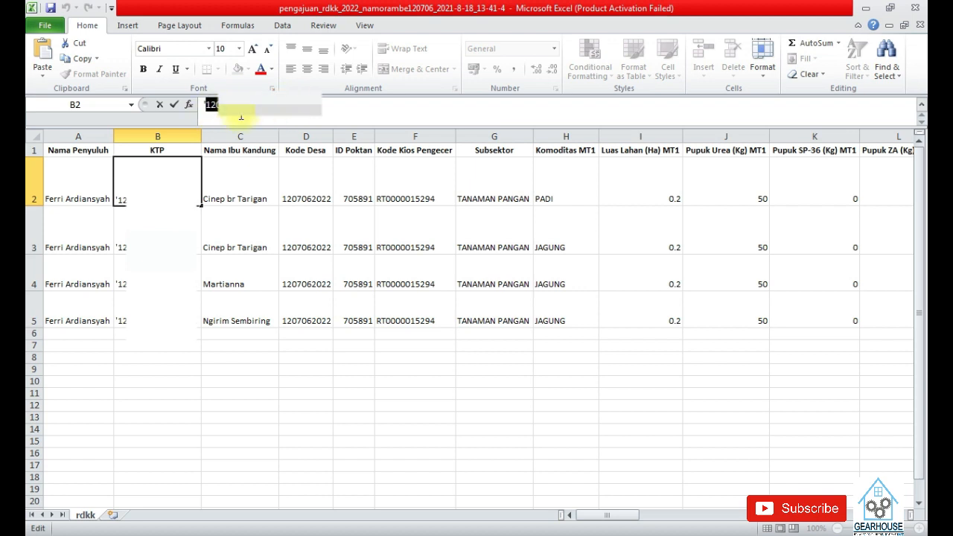
key("ctrl+c")
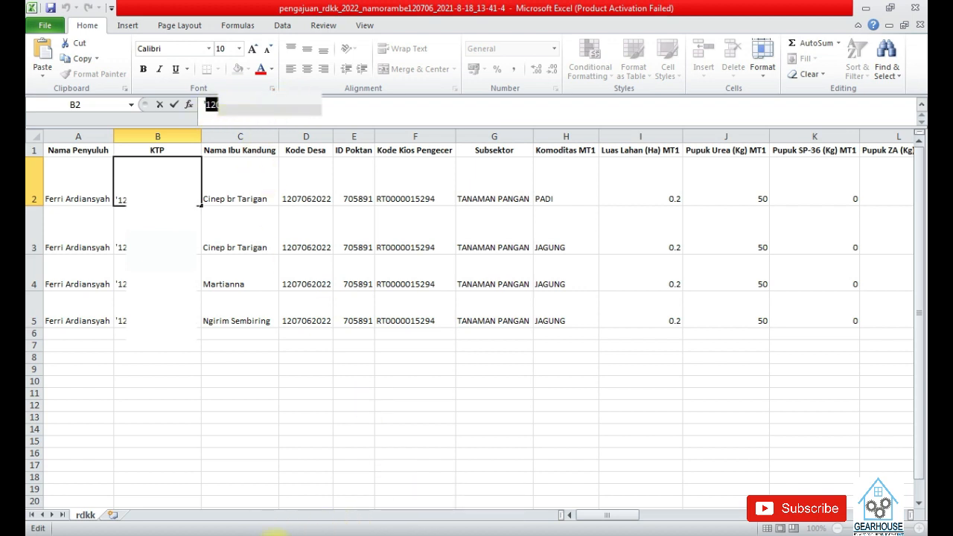
mouse_move(275, 533)
left_click(275, 532)
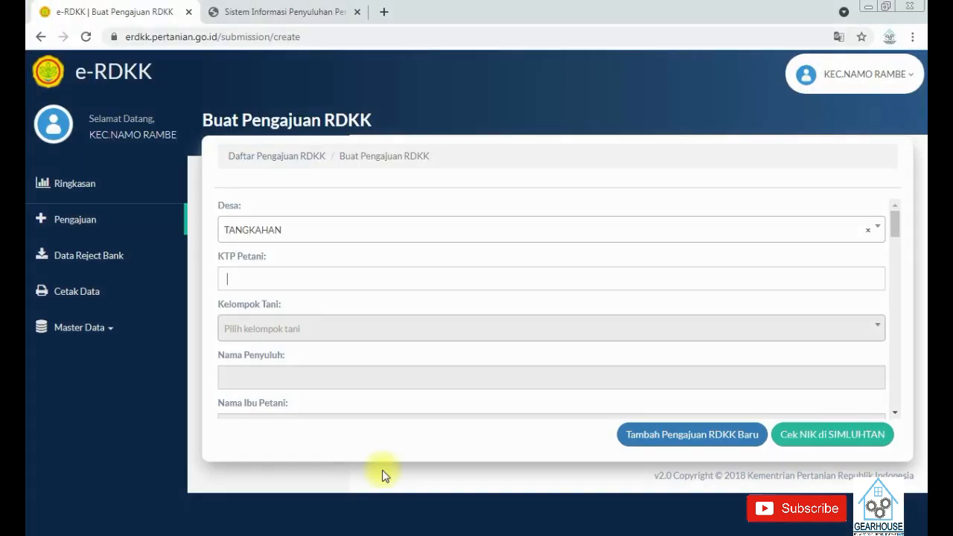
left_click(309, 277)
key("ctrl+v")
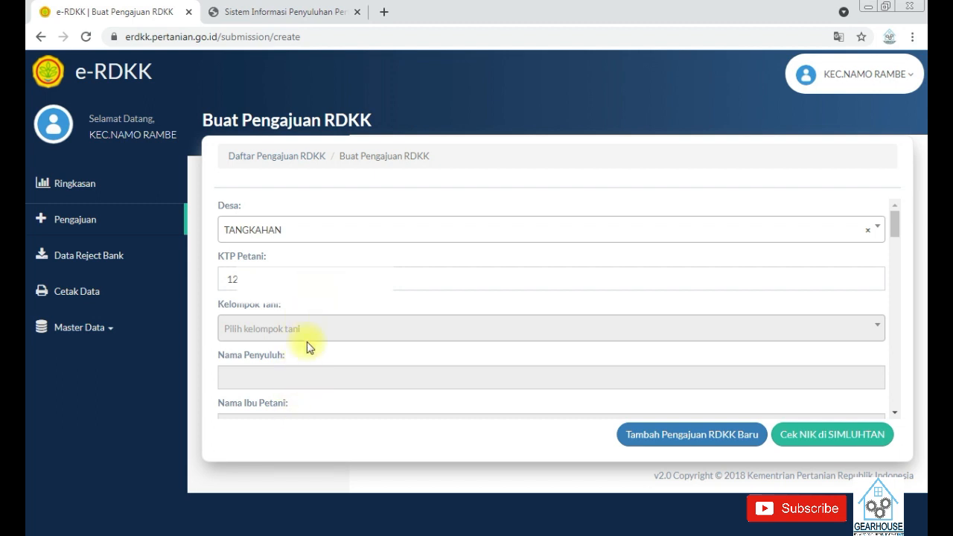
Step: Check the farmer's NIK in SIMLUHTAN, acknowledge the result and select TUNAS MUDA II as the Kelompok Tani
left_click(828, 444)
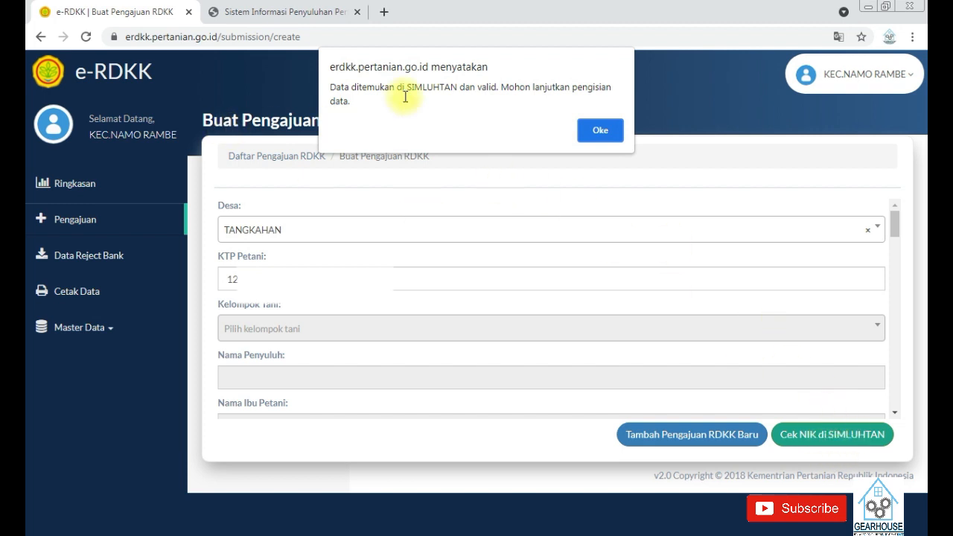
left_click(597, 133)
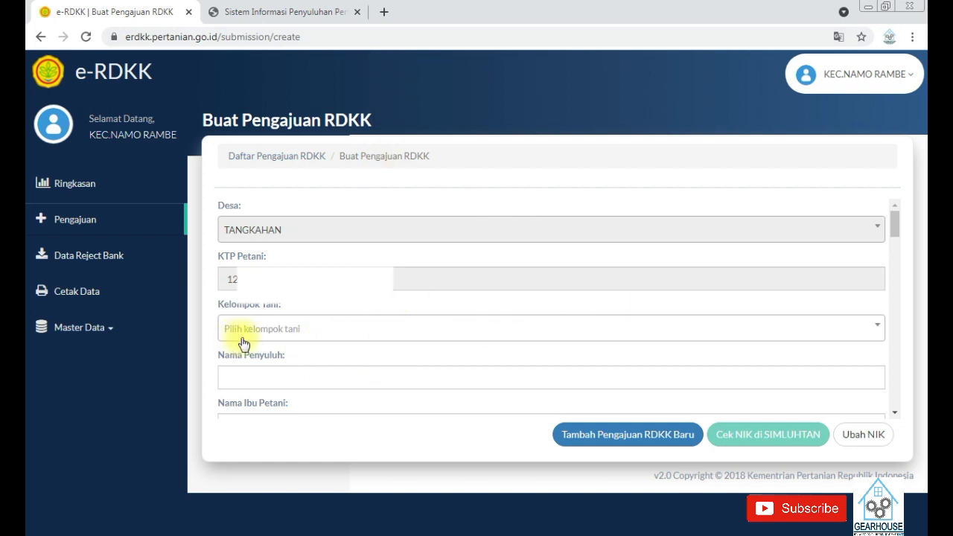
left_click(485, 328)
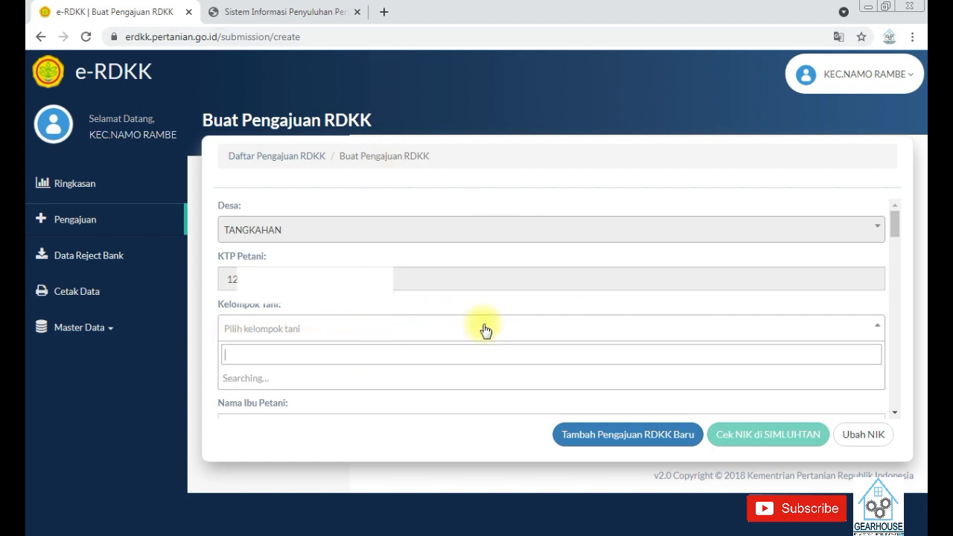
type("unas muda")
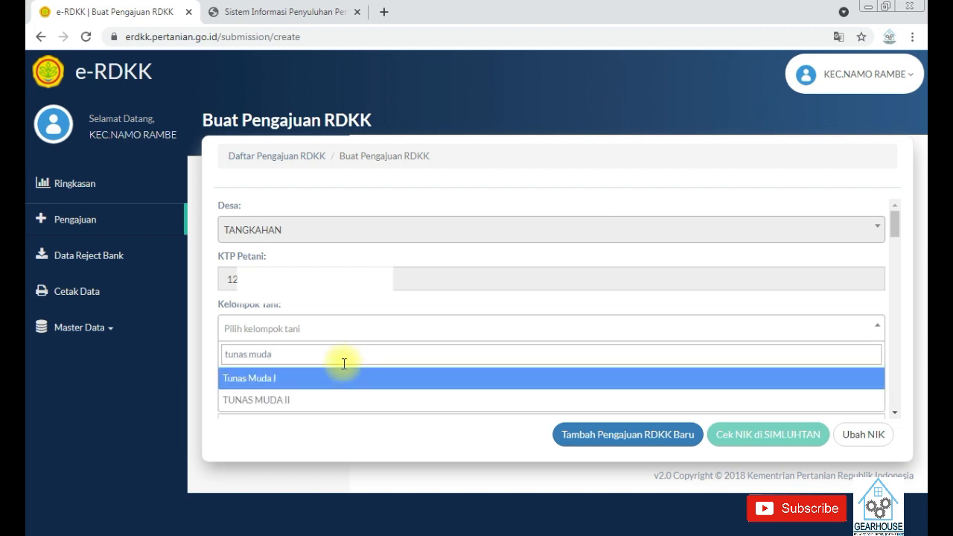
left_click(330, 411)
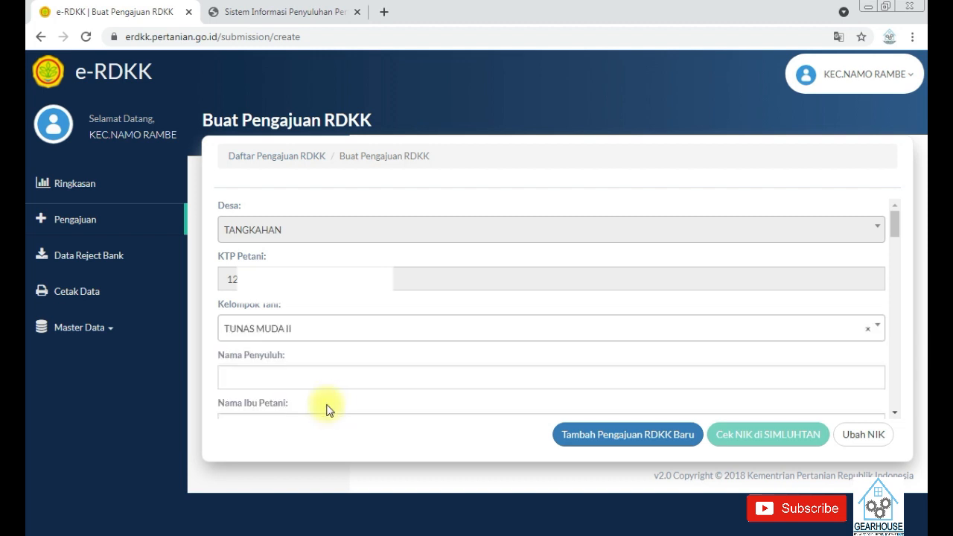
Step: Fill in Nama Penyuluh with the extension officer's suggested name
scroll(298, 350, "down", 1)
left_click(333, 307)
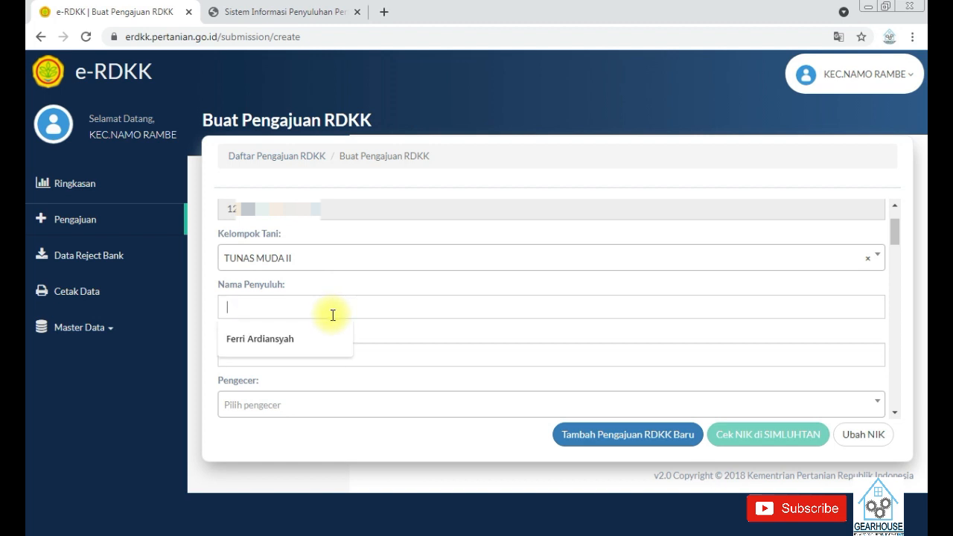
left_click(287, 339)
Step: Copy the mother's name from row 2 of the Excel file into Nama Ibu Petani in the e-RDKK form
left_click(388, 365)
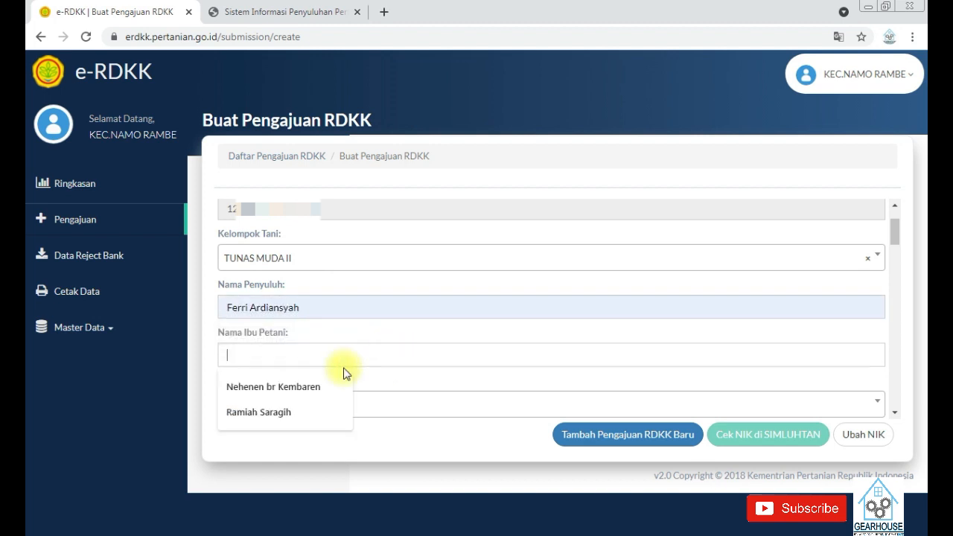
left_click(400, 533)
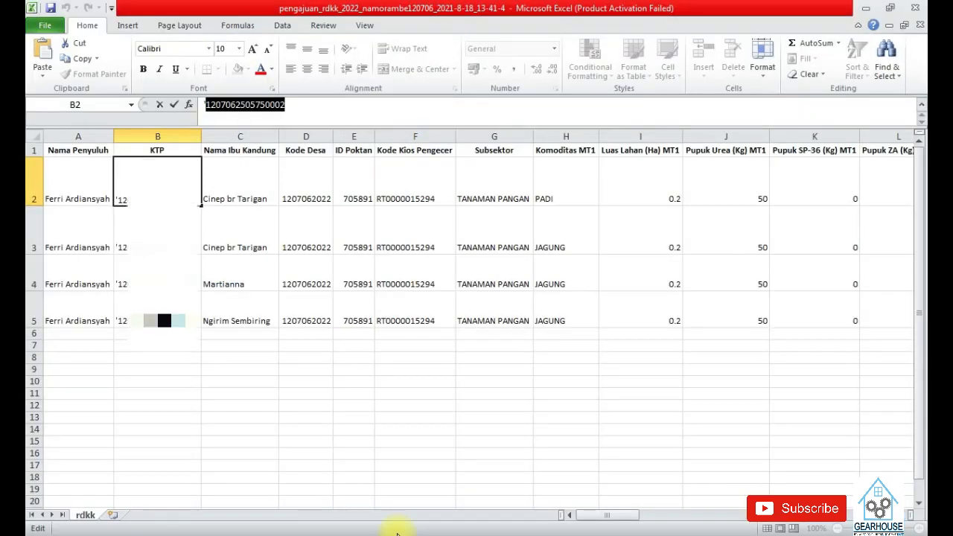
left_click(250, 200)
left_click_drag(206, 106, 308, 106)
key("ctrl+c")
left_click(406, 534)
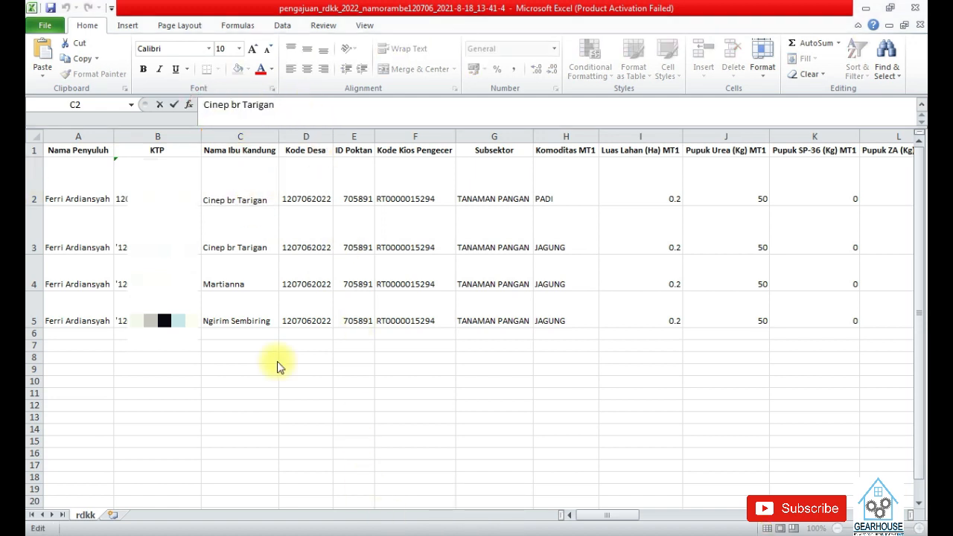
left_click(306, 504)
left_click(270, 360)
key("ctrl+v")
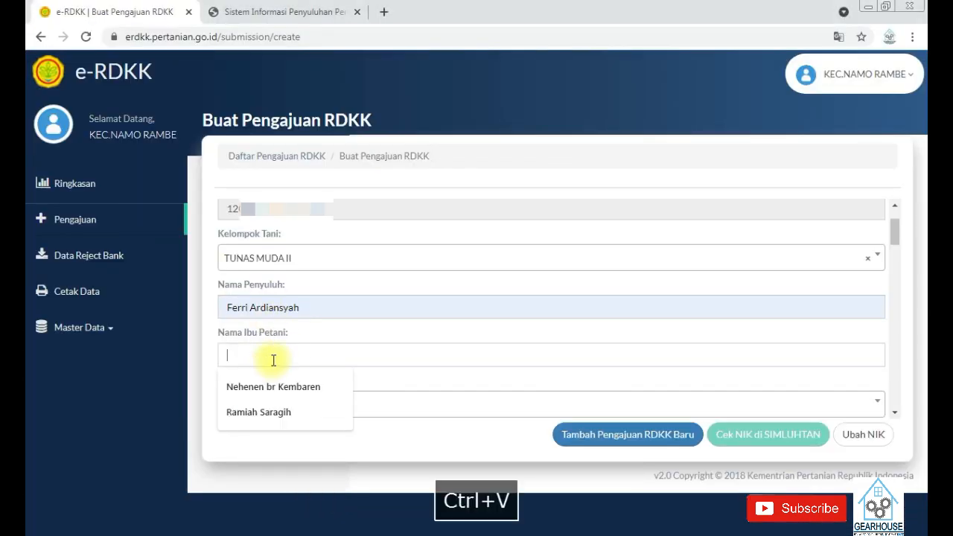
Step: Select SAHABAT TANI, UD as the Pengecer for the submission
scroll(379, 356, "down", 2)
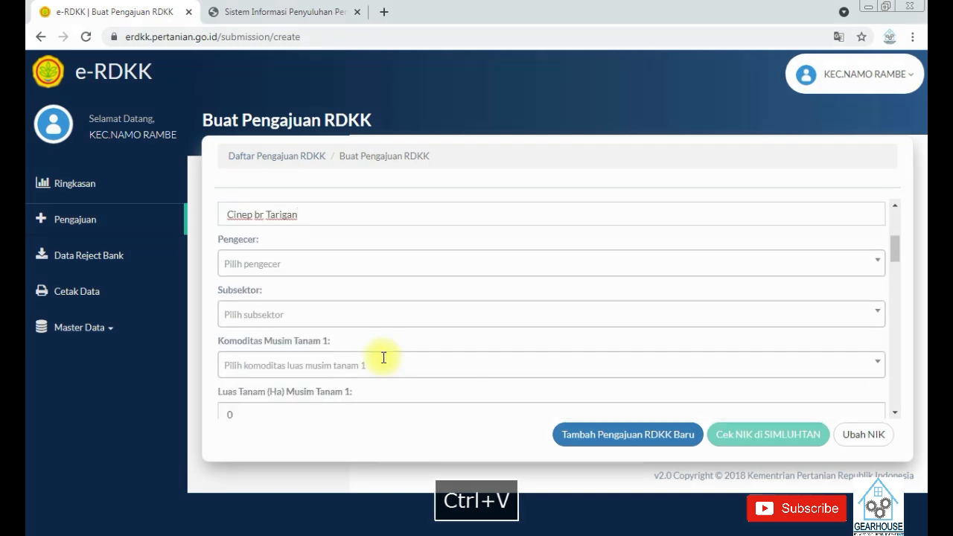
left_click(369, 262)
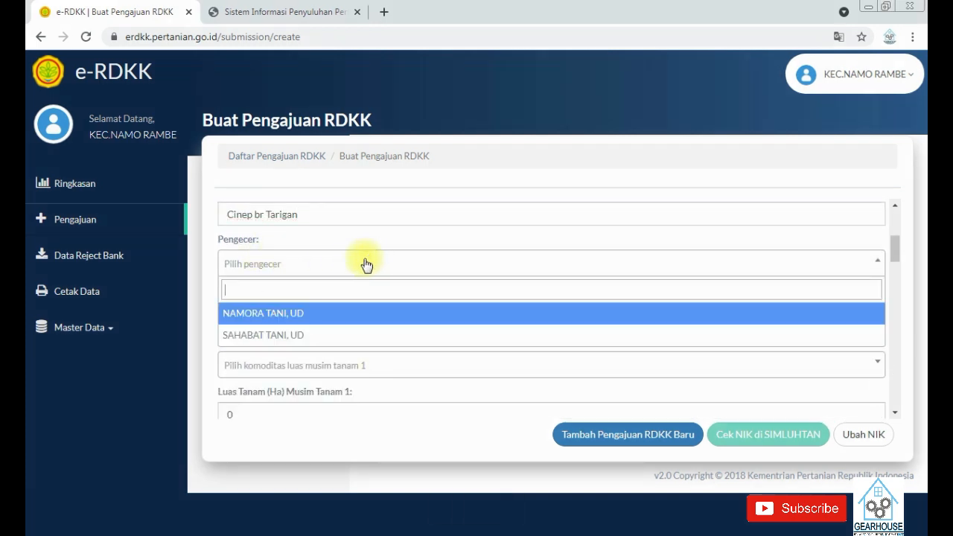
left_click(342, 337)
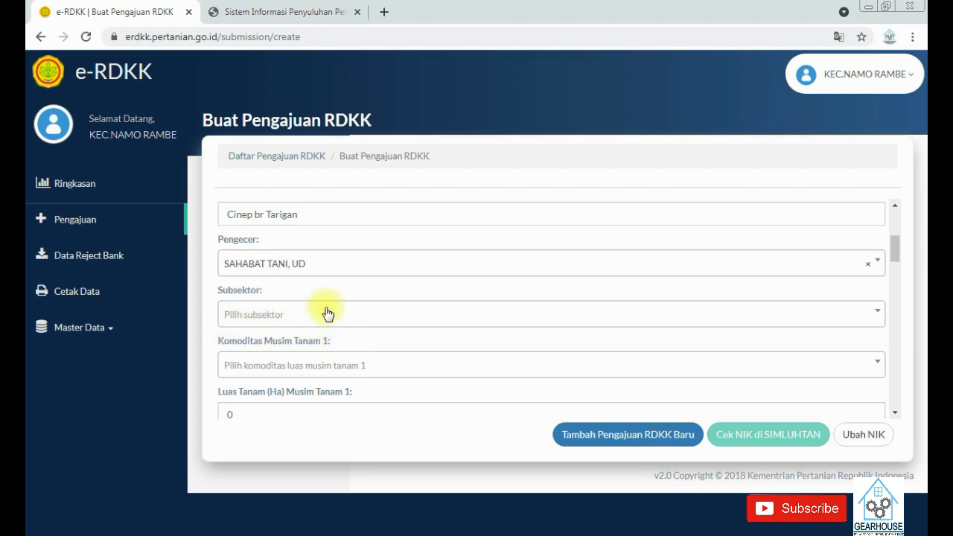
Step: Following row 2 of the Excel file, set Subsektor to TANAMAN PANGAN and Komoditas Musim Tanam 1 to PADI in the e-RDKK form
left_click(367, 313)
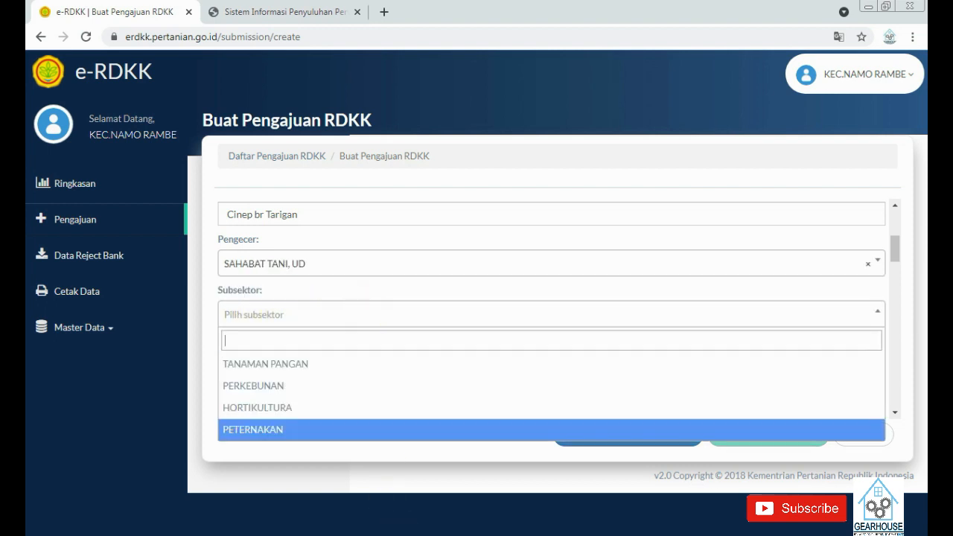
left_click(394, 530)
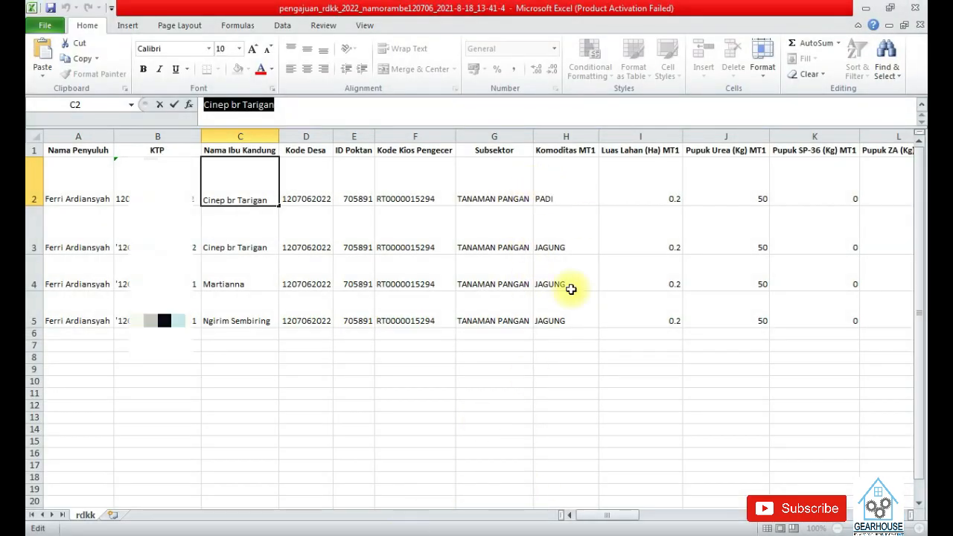
left_click(371, 531)
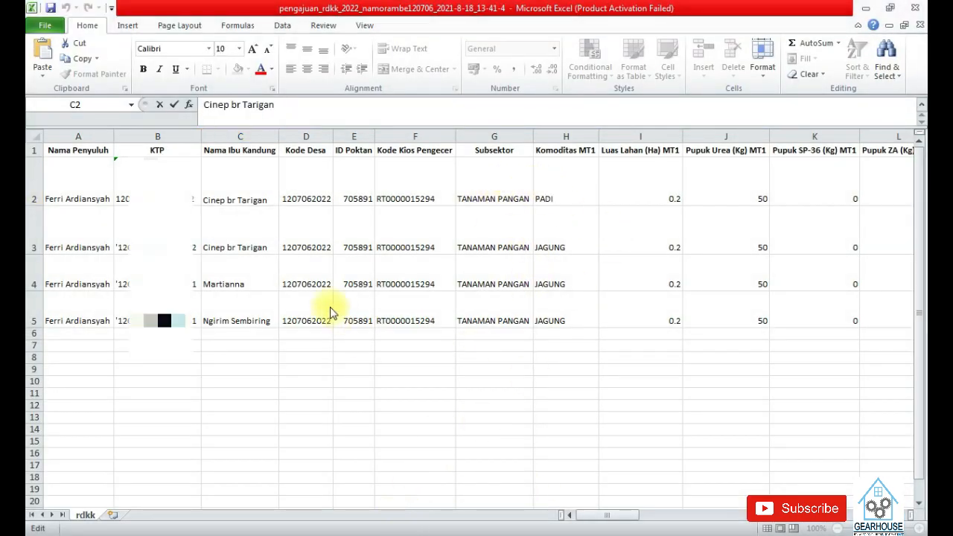
left_click(302, 367)
left_click(318, 366)
type("padi")
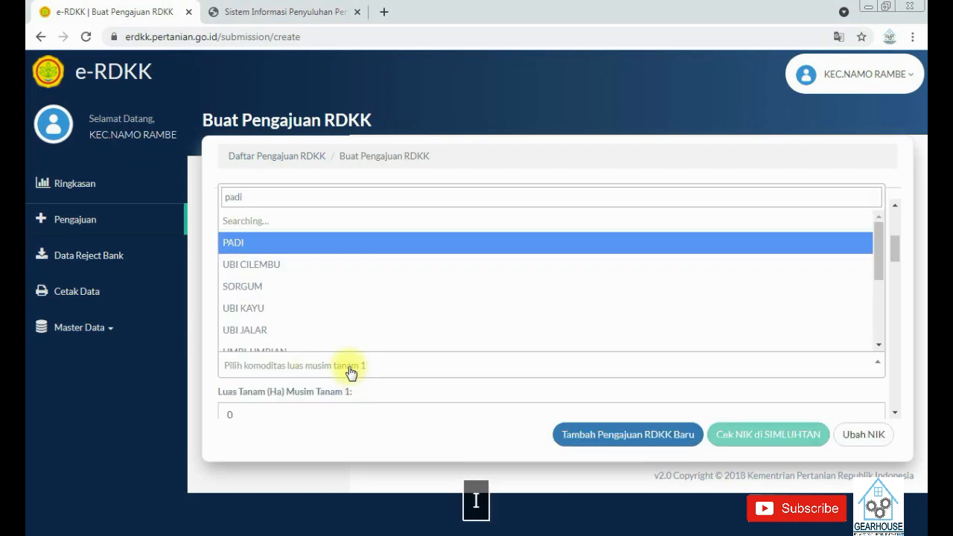
left_click(307, 243)
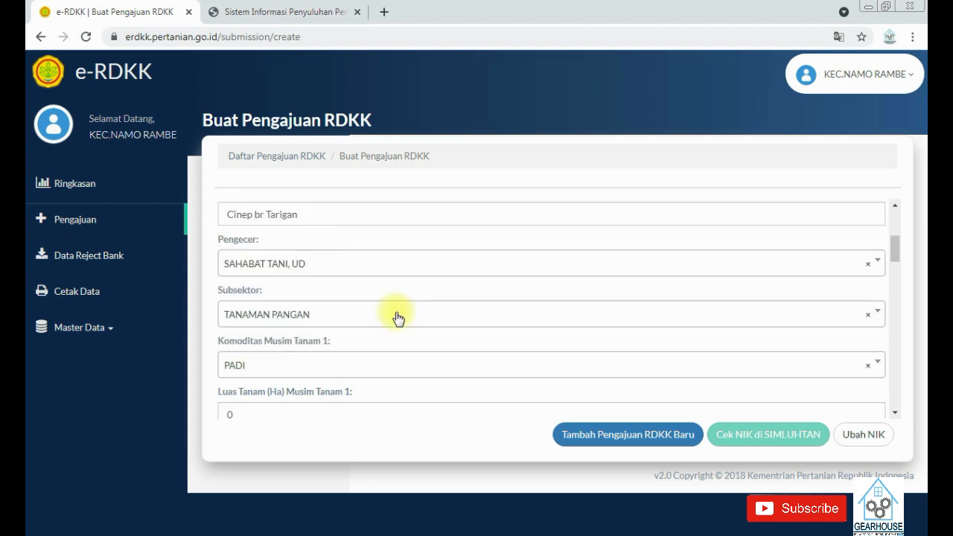
Step: Look up the season 1 land area in row 2 of Excel and set Luas Tanam (Ha) Musim Tanam 1 to 0.2
scroll(293, 342, "down", 2)
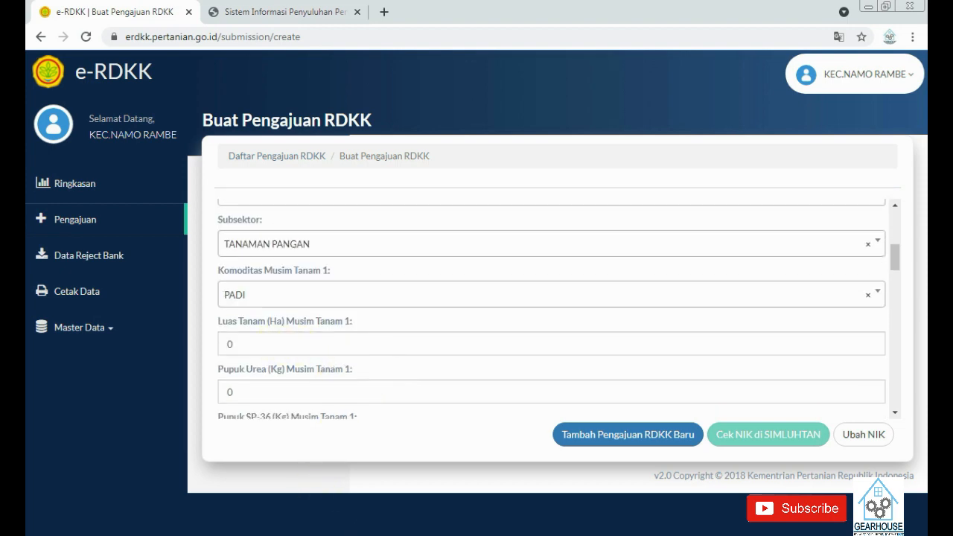
key("alt+Tab")
left_click(645, 174)
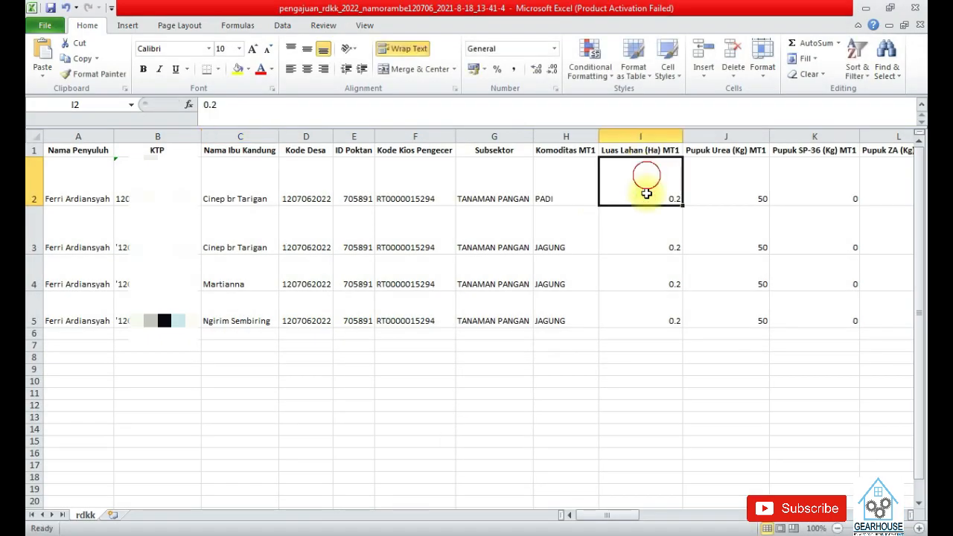
key("alt+Tab")
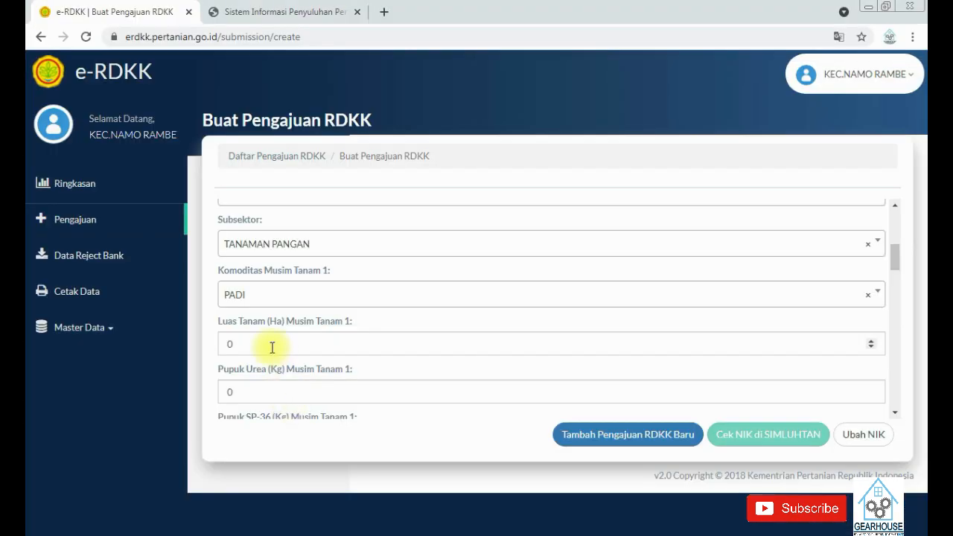
type(".")
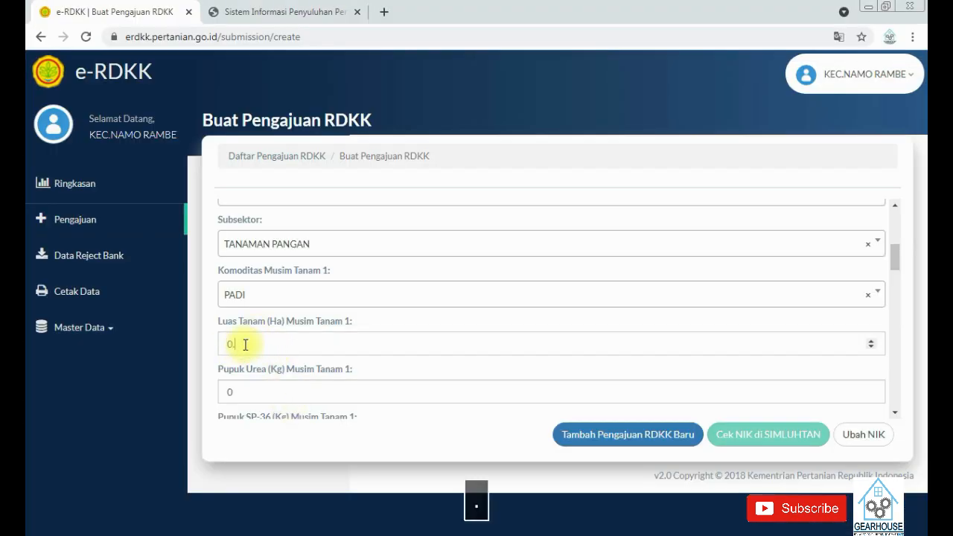
type("2")
Step: Look up the season 1 urea amount in row 2 of Excel and set Pupuk Urea (Kg) Musim Tanam 1 to 50
left_click(287, 393)
scroll(313, 402, "down", 1)
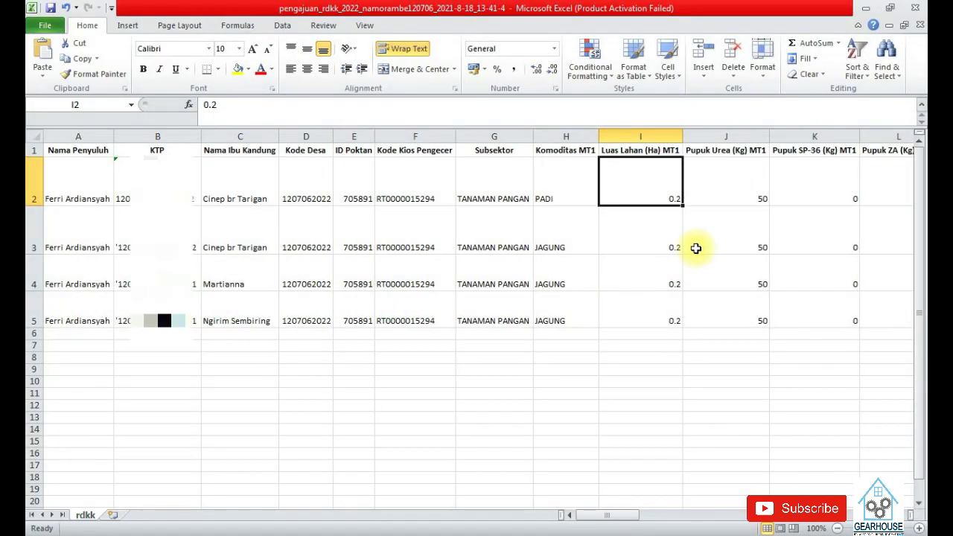
key("Right")
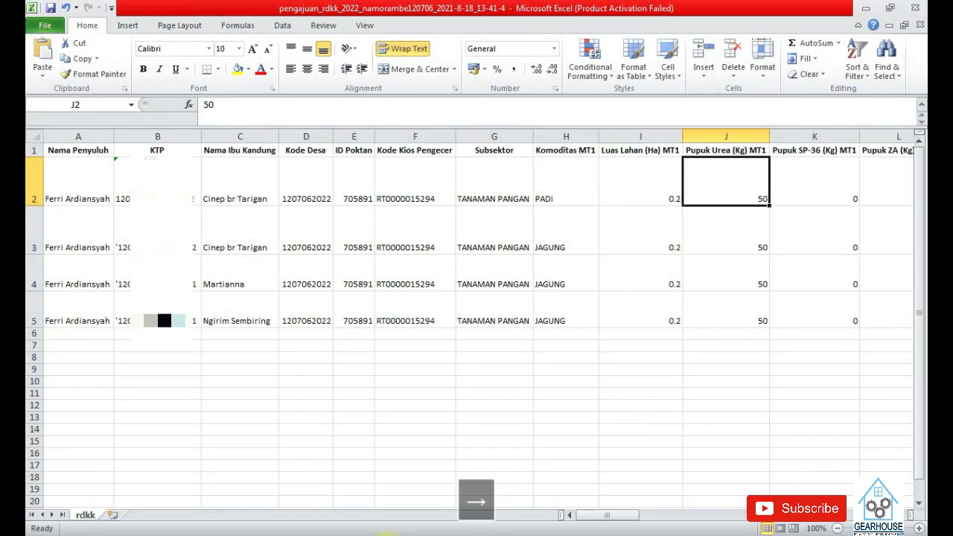
left_click(407, 535)
left_click(226, 322)
type("50")
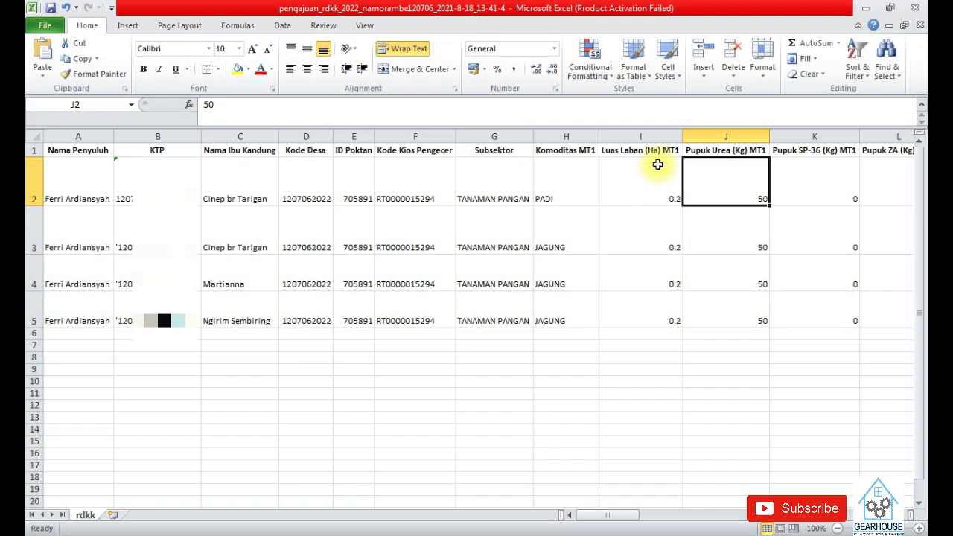
Step: Check the remaining season 1 fertilizer amounts in row 2 of Excel and set Pupuk NPK (Kg) Musim Tanam 1 to 60
key("Right")
key("Right")
key("Right")
key("Right")
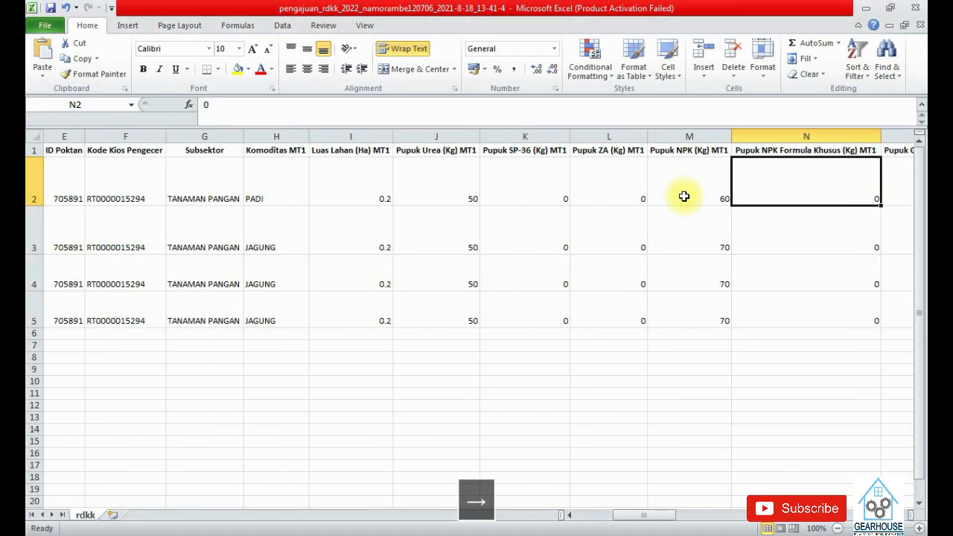
key("Left")
left_click(440, 533)
scroll(370, 374, "down", 2)
scroll(370, 376, "down", 2)
left_click(223, 254)
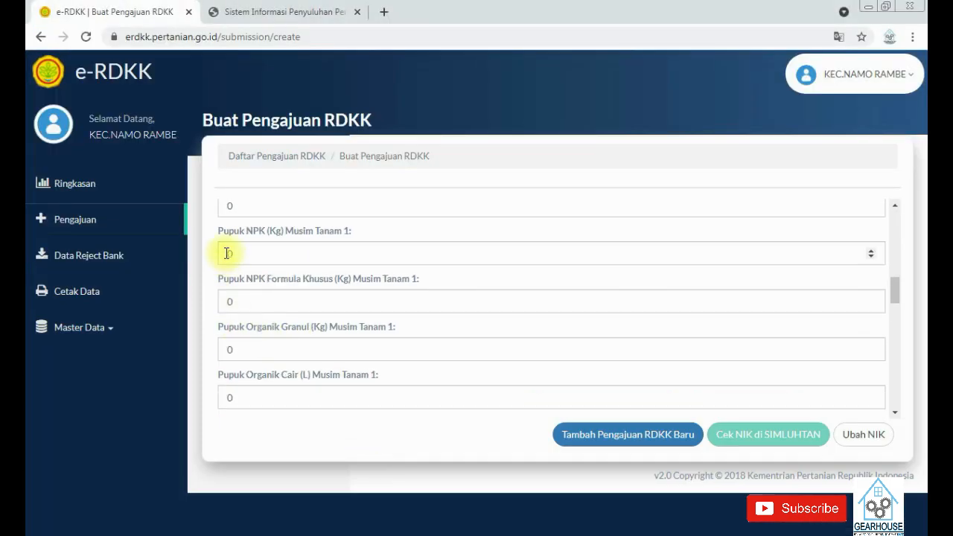
type("6")
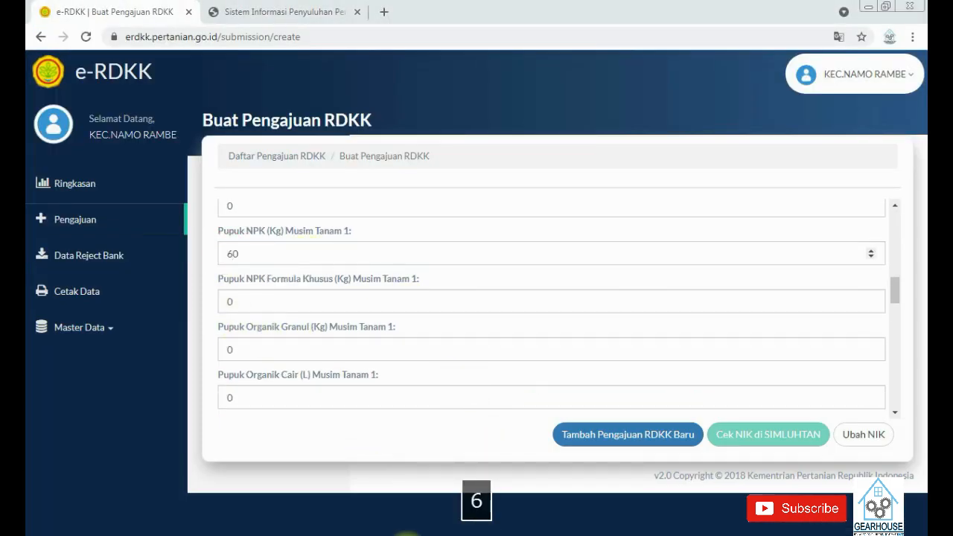
Step: Look up the season 1 organic fertilizer amount in row 2 of Excel and set Pupuk Organik Granul (Kg) Musim Tanam 1 to 100
left_click(406, 533)
key("Right")
key("Right")
key("Right")
key("Left")
key("alt+Tab")
scroll(425, 356, "down", 3)
scroll(422, 353, "up", 1)
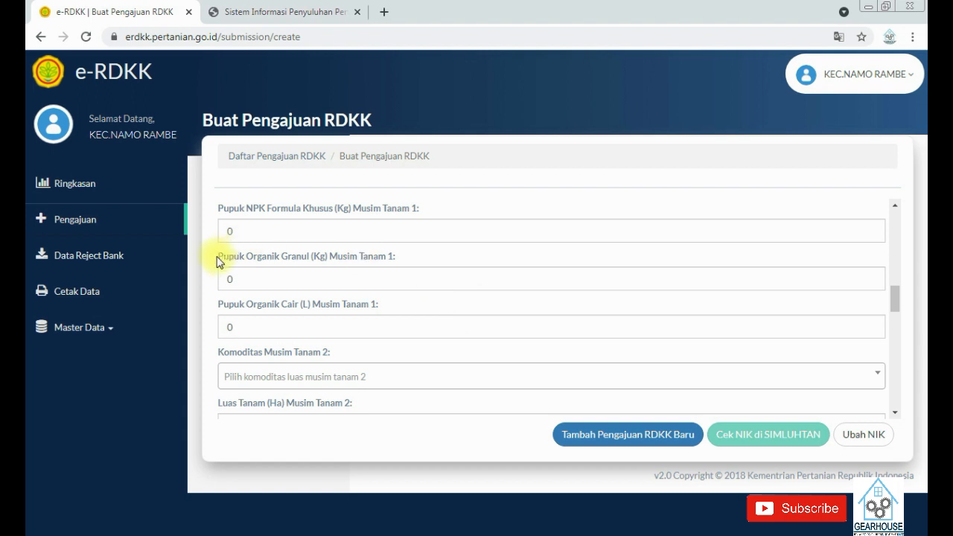
left_click(230, 279)
type("100")
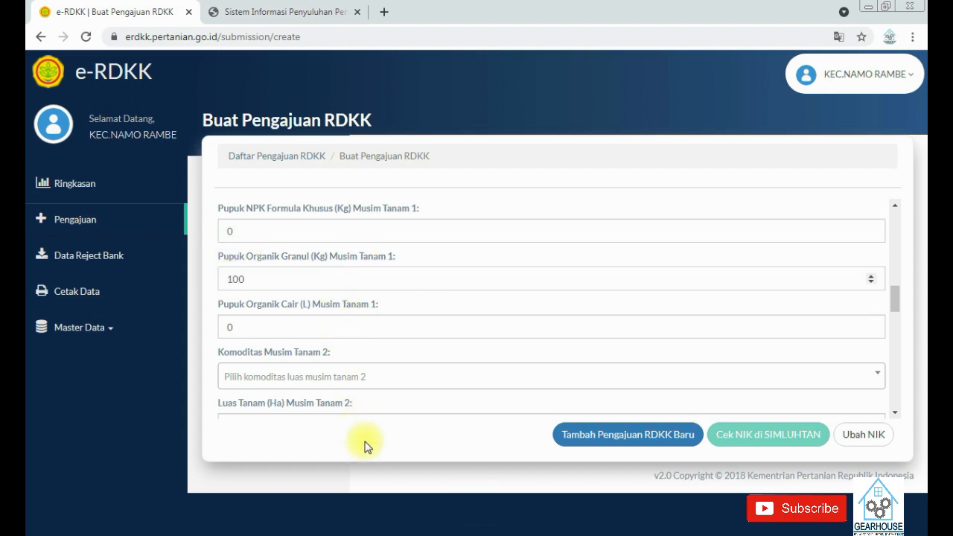
Step: Check the season 2 entries in row 2 of Excel and set Komoditas Musim Tanam 2 to "-" in the e-RDKK form
left_click(395, 535)
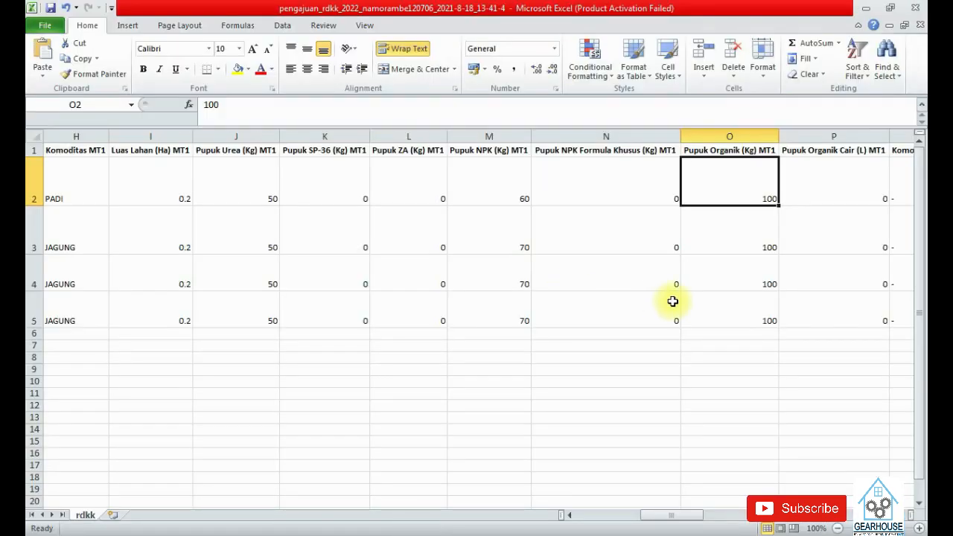
key("Right")
key("Right")
key("Right")
key("Right")
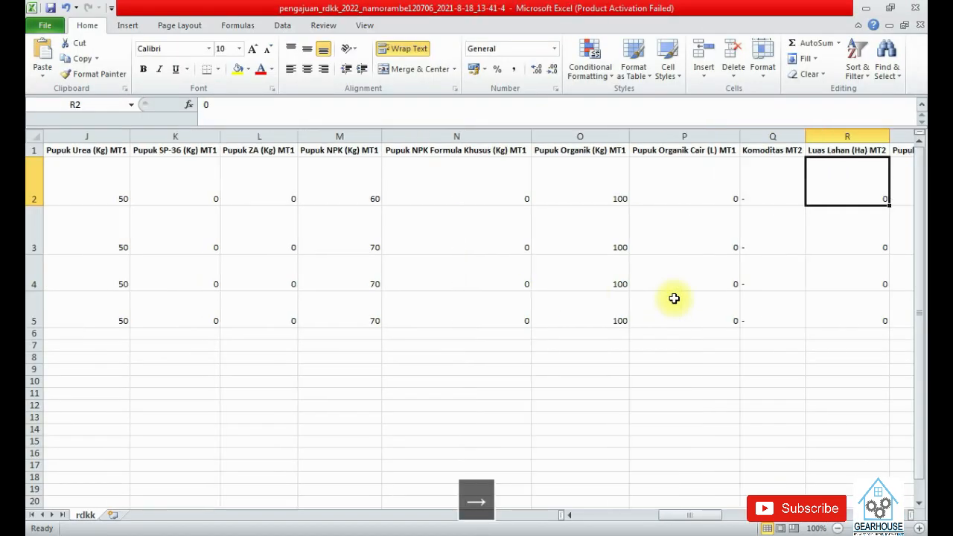
key("Left")
key("Left")
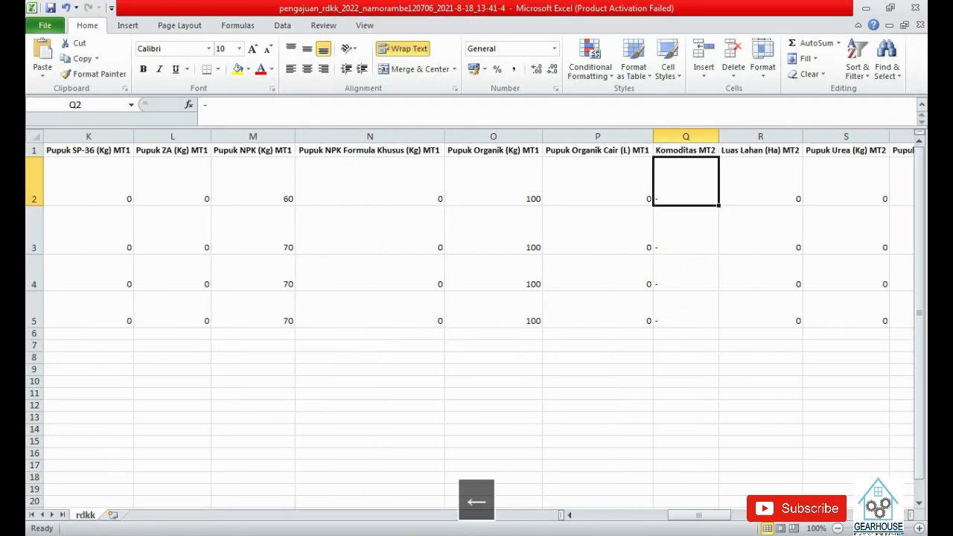
left_click(411, 535)
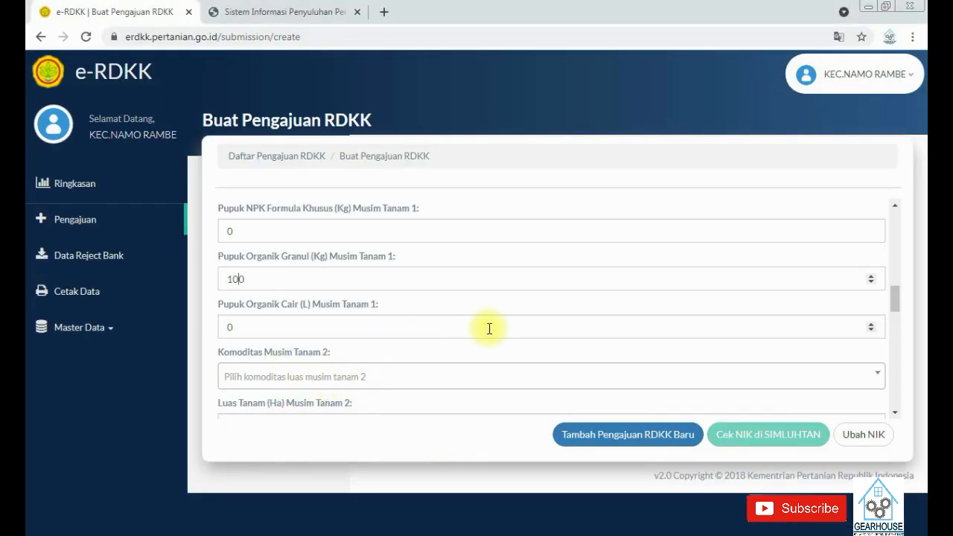
left_click(363, 376)
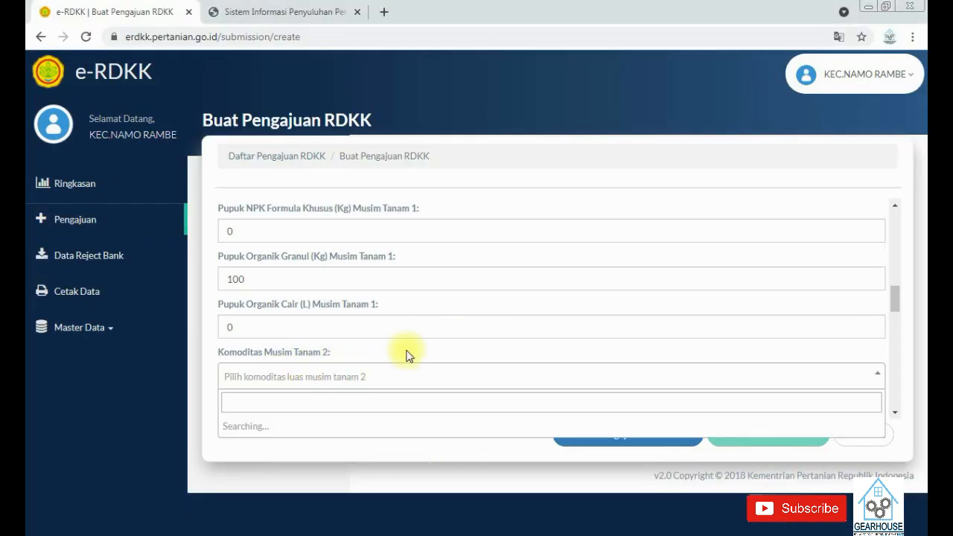
scroll(361, 315, "down", 3)
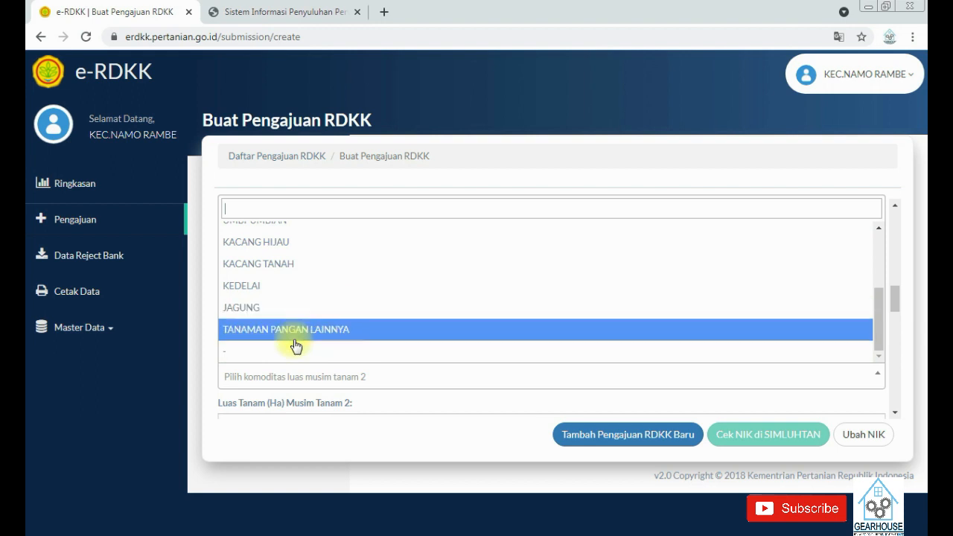
left_click(223, 354)
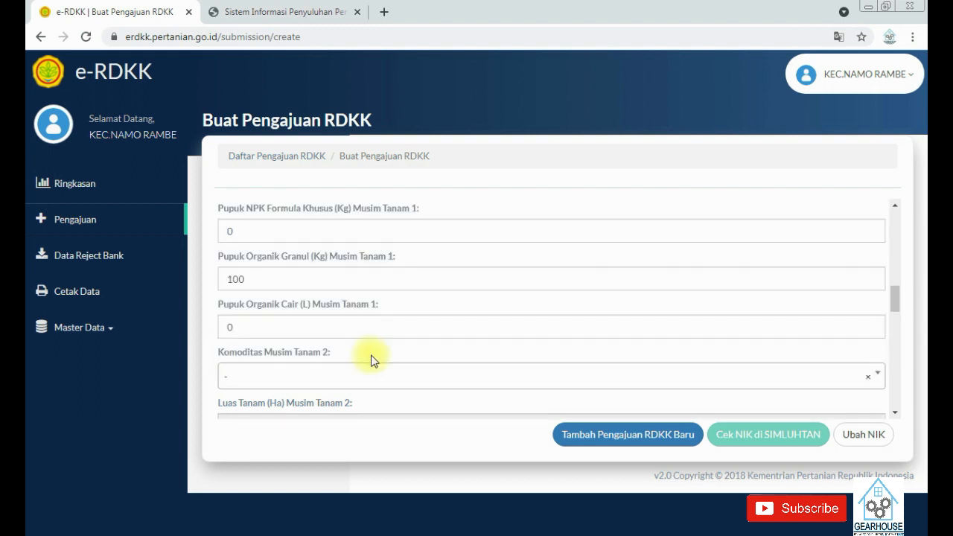
Step: Following row 2 of Excel, set Komoditas Musim Tanam 3 to PADI and Luas Tanam (Ha) Musim Tanam 3 to 0.2
scroll(392, 336, "down", 1)
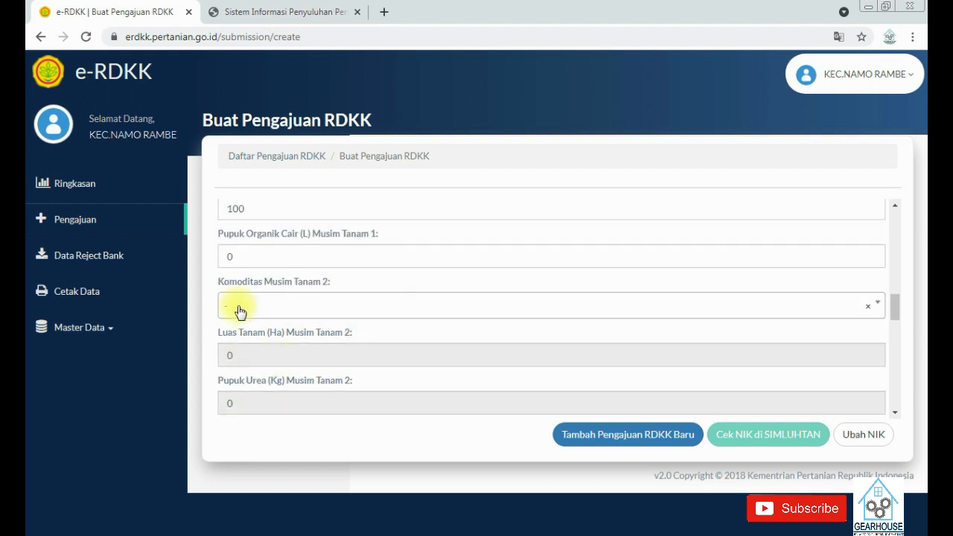
scroll(305, 283, "down", 1)
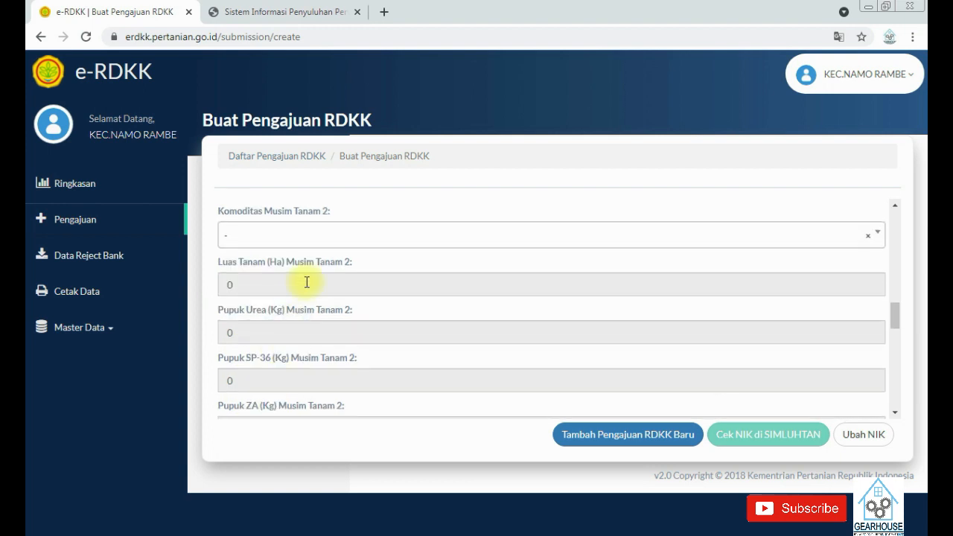
scroll(307, 283, "down", 5)
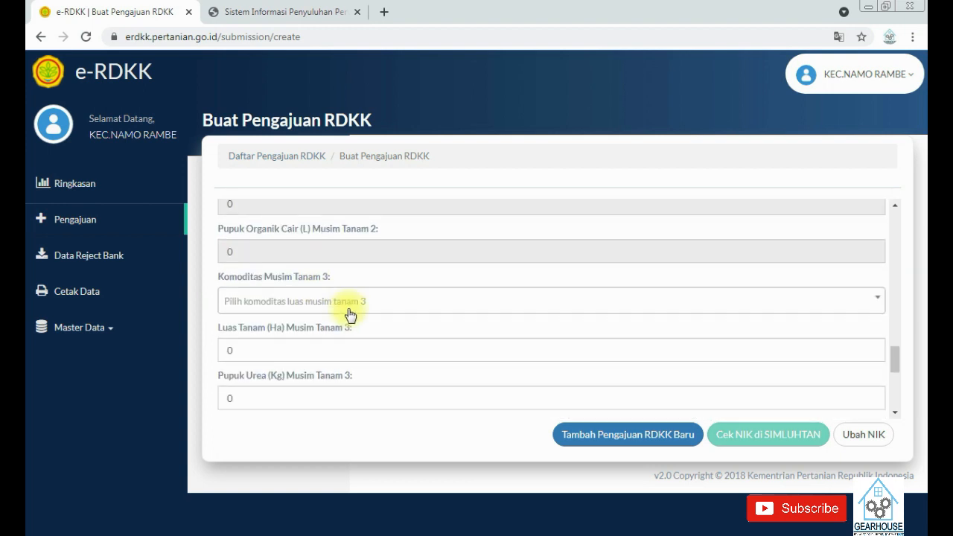
scroll(350, 315, "down", 1)
left_click(555, 535)
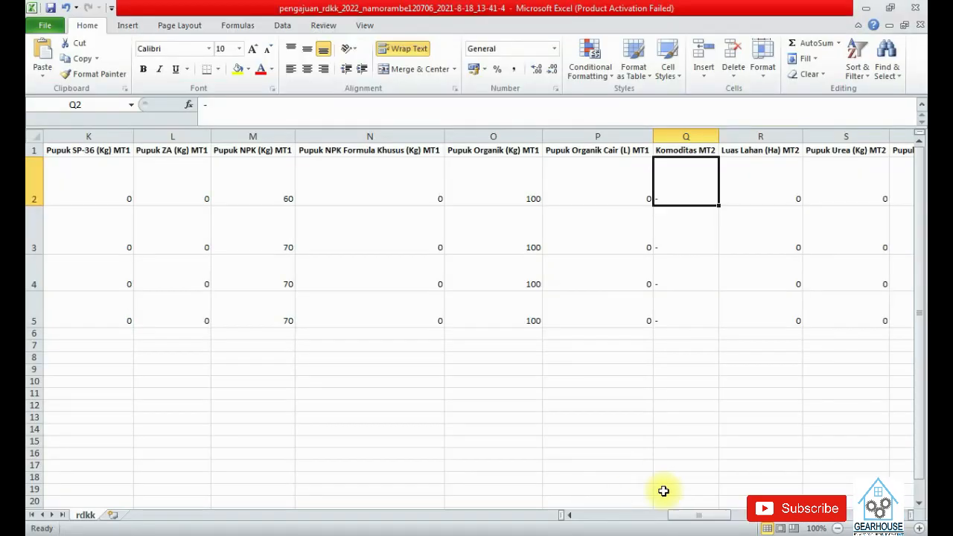
left_click_drag(696, 517, 845, 515)
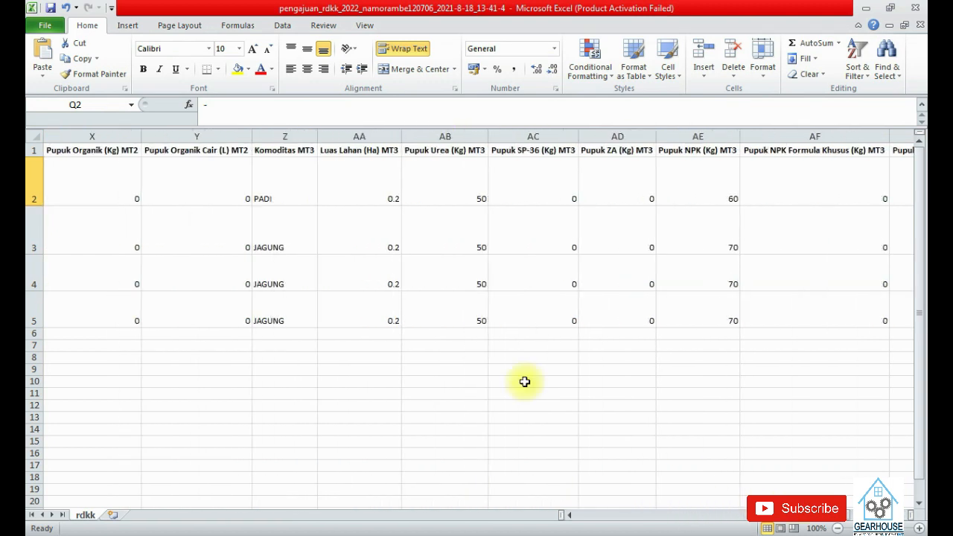
left_click(290, 196)
left_click(419, 533)
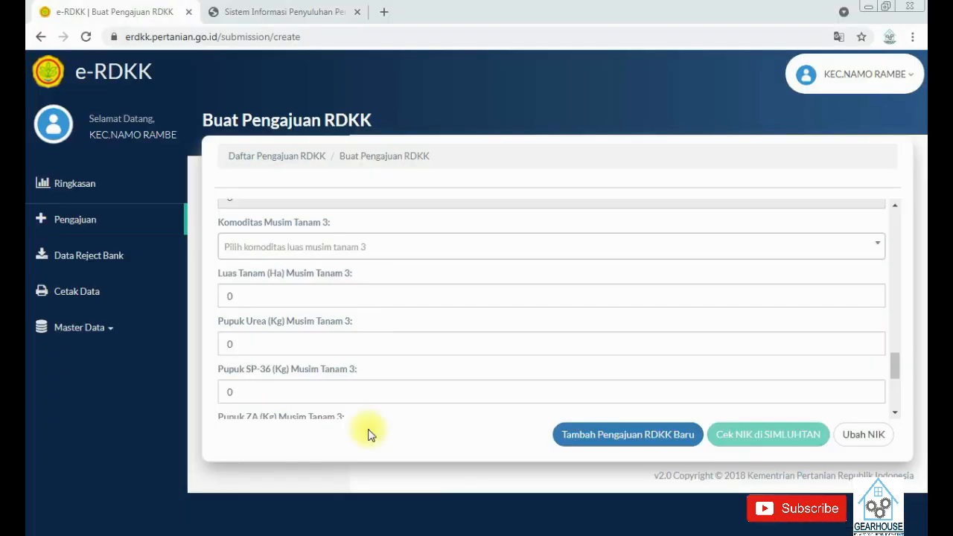
left_click(354, 253)
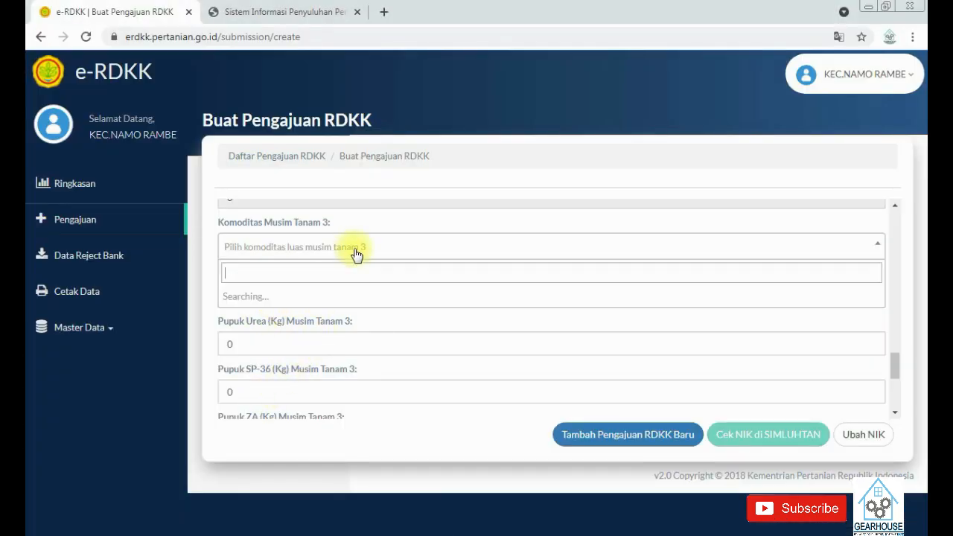
type("padi")
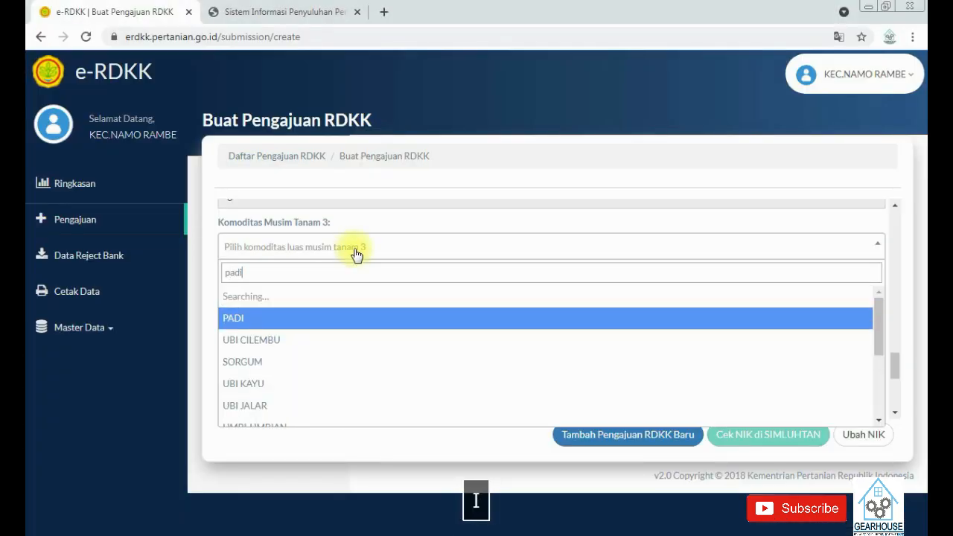
left_click(336, 316)
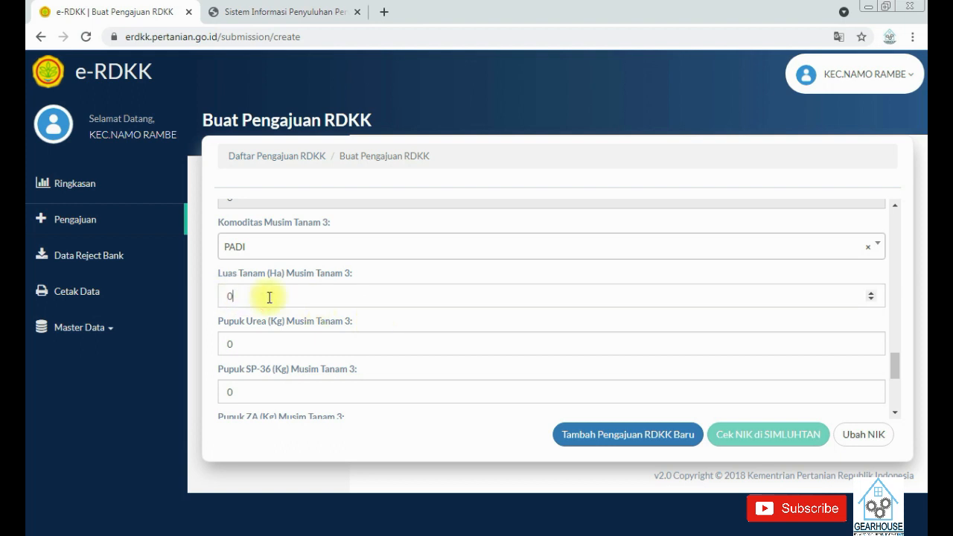
type(".2")
Step: Check the season 3 urea amount in row 2 of Excel and set Pupuk Urea (Kg) Musim Tanam 3 to 50
left_click(456, 535)
left_click(455, 535)
scroll(357, 366, "down", 1)
left_click(456, 535)
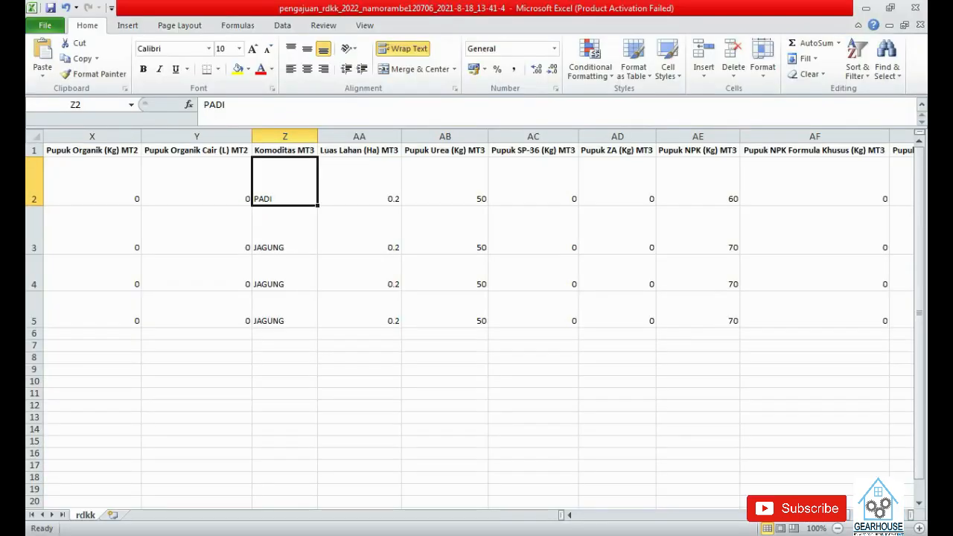
left_click(455, 535)
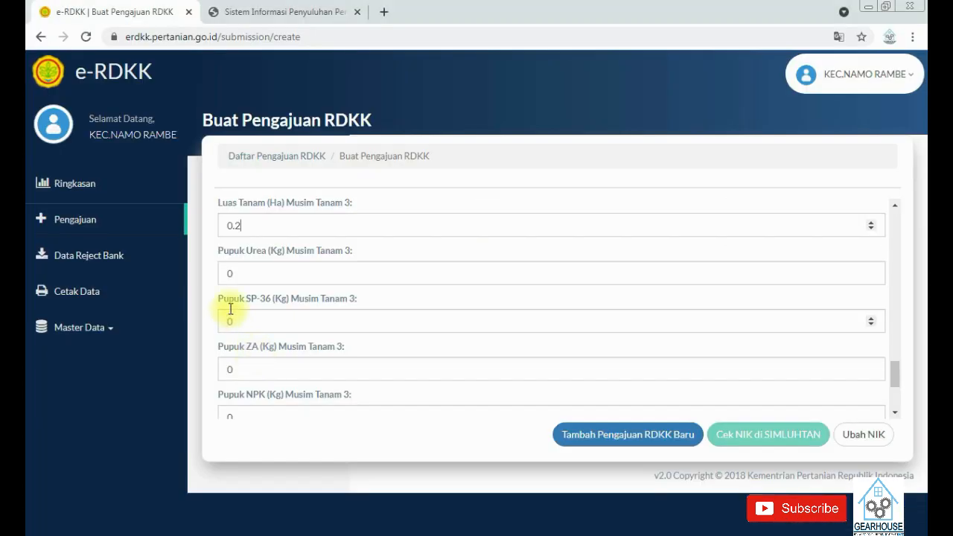
left_click(223, 277)
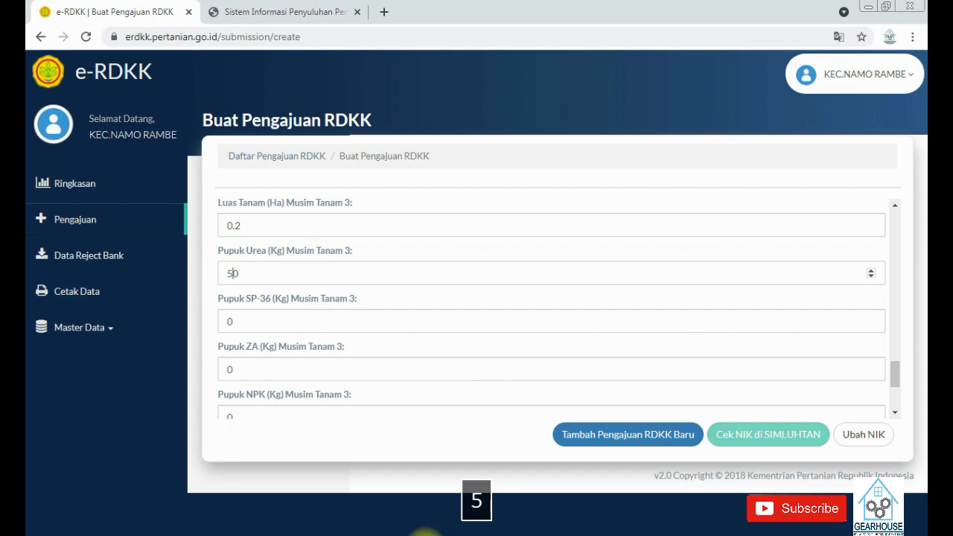
Step: Look up the season 3 NPK amount in row 2 of Excel and set Pupuk NPK (Kg) Musim Tanam 3 to 60
left_click(461, 535)
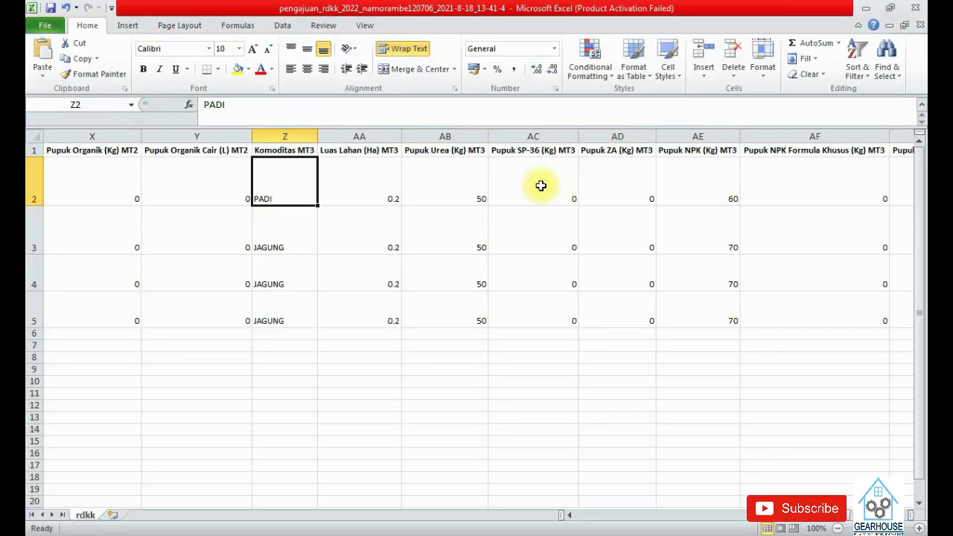
left_click(708, 188)
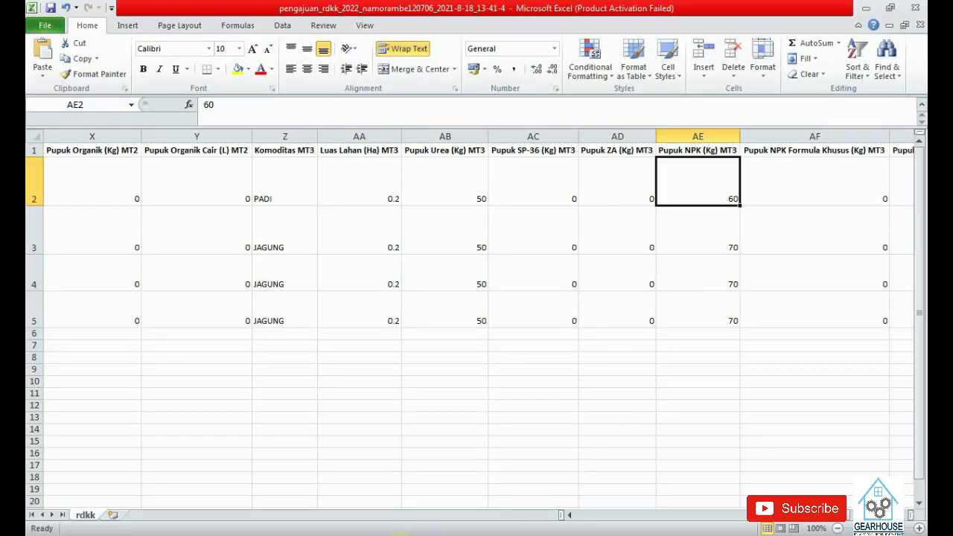
left_click(399, 535)
scroll(283, 362, "down", 1)
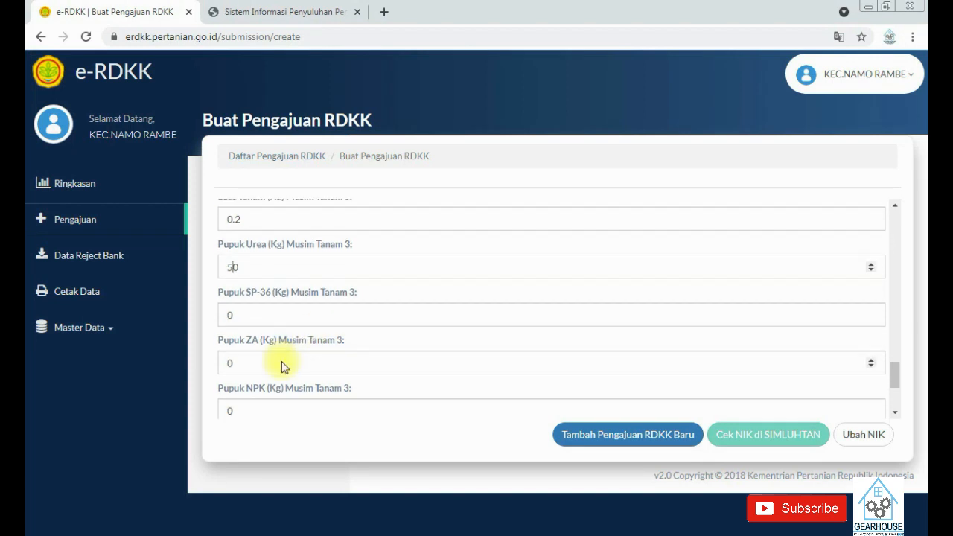
left_click(224, 340)
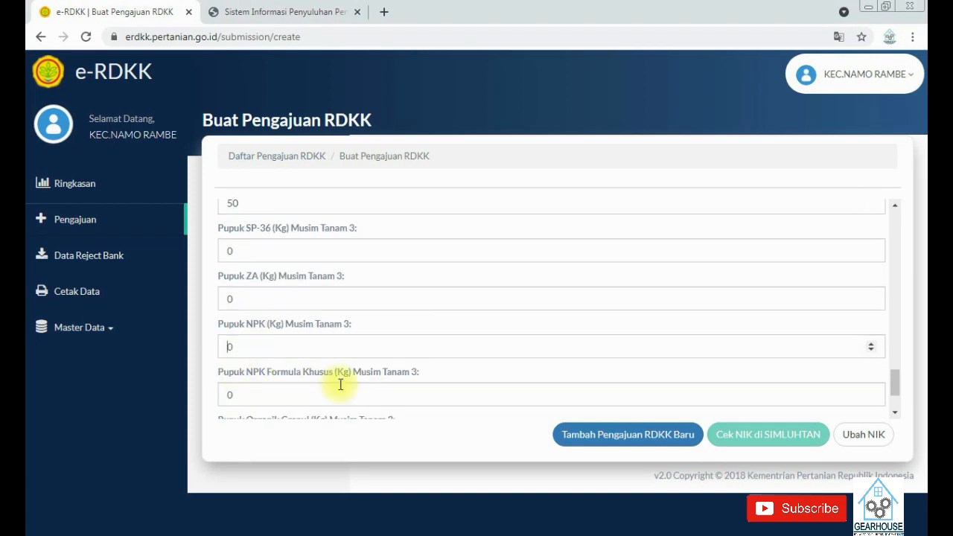
Step: Following row 2 of Excel, set Pupuk Organik Granul (Kg) Musim Tanam 3 to 100 and submit the new RDKK submission
left_click(402, 535)
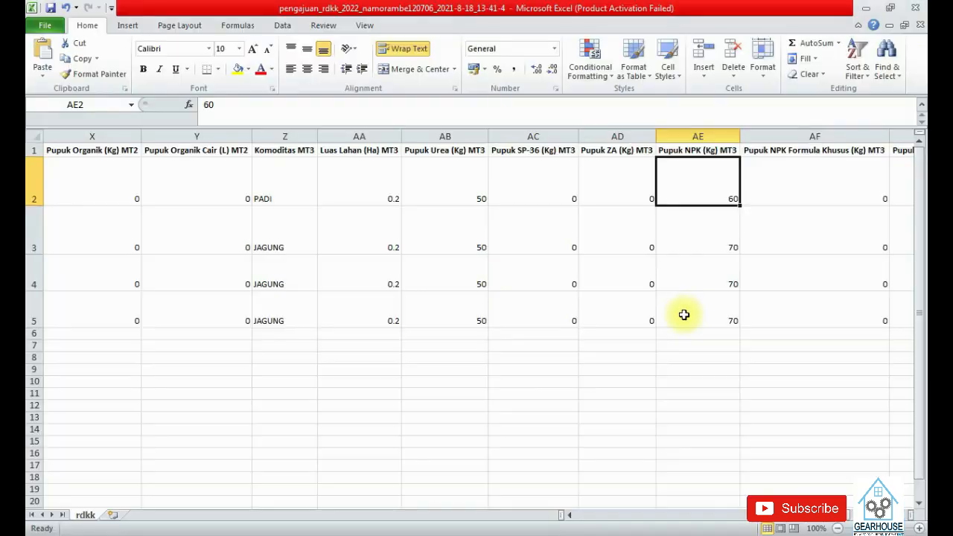
key("Right")
key("Right")
key("Right")
key("Left")
left_click(375, 535)
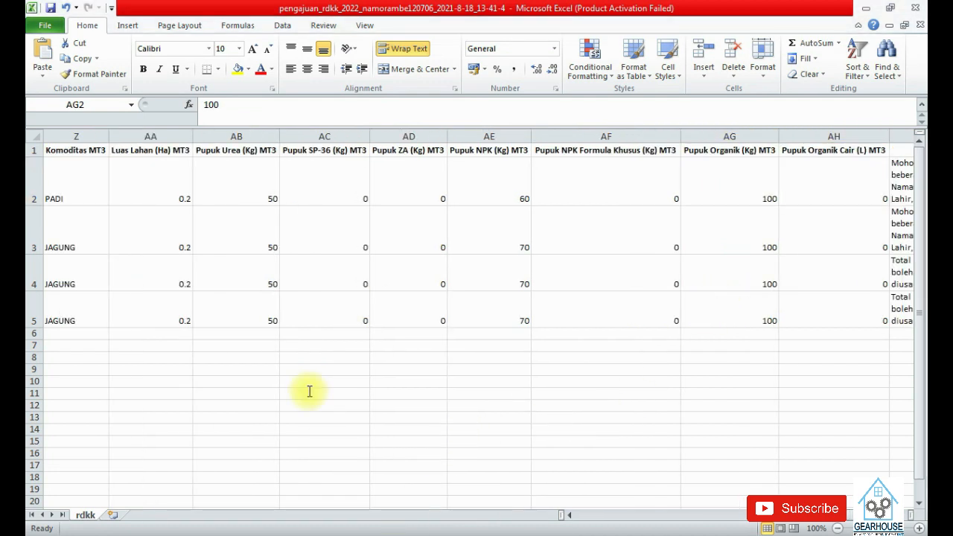
scroll(320, 396, "down", 1)
scroll(325, 393, "down", 1)
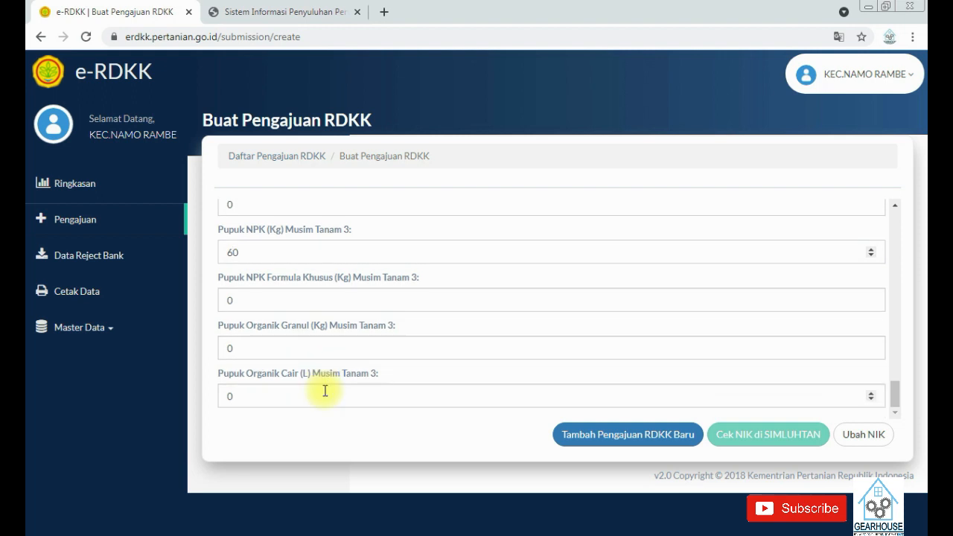
left_click(223, 348)
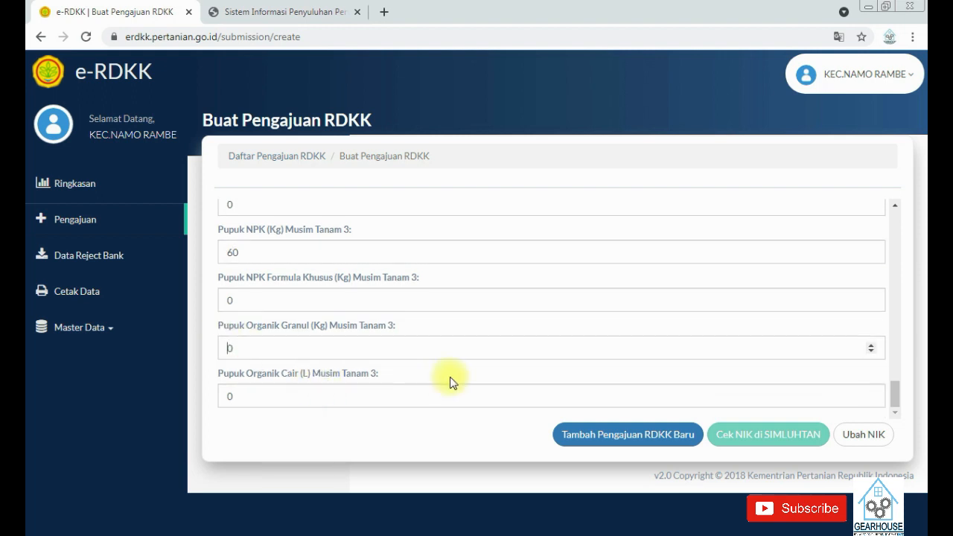
type("100")
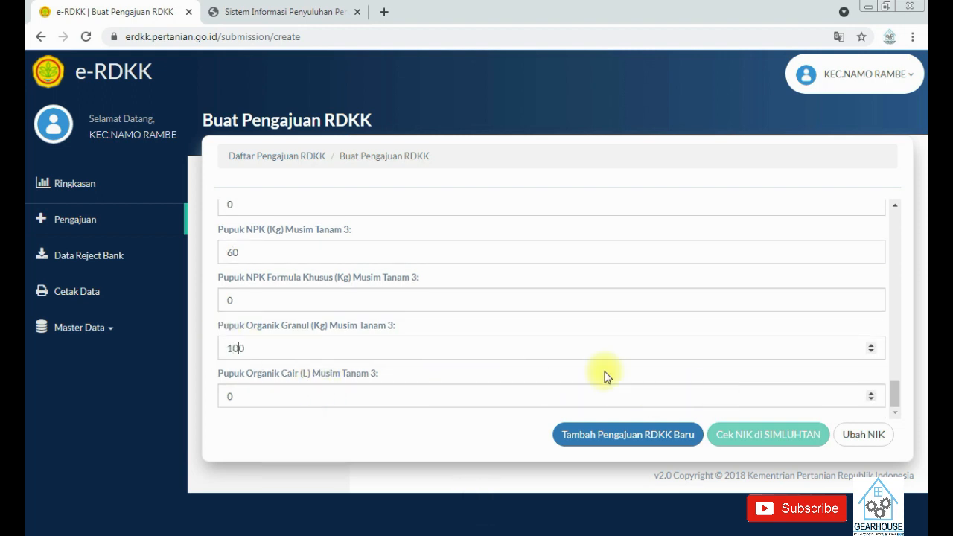
left_click(649, 435)
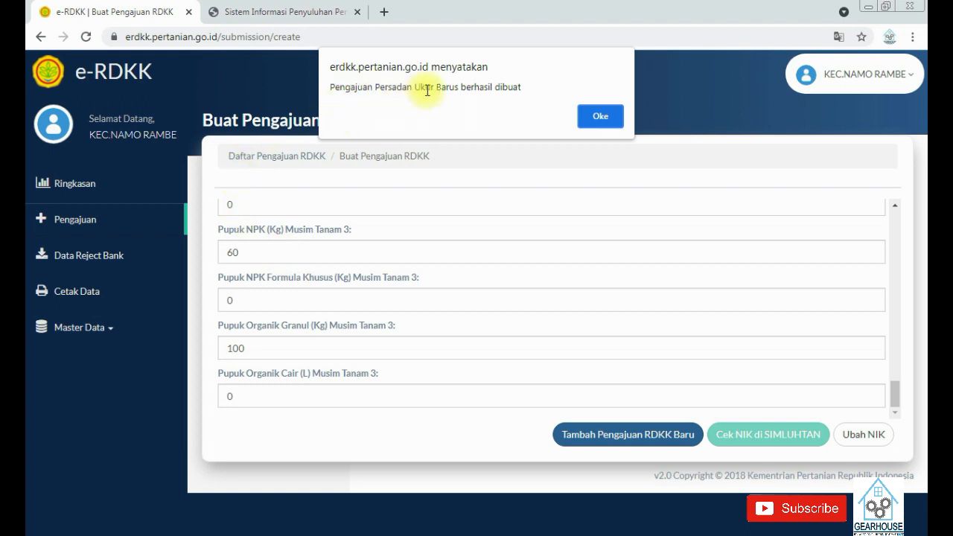
left_click(598, 116)
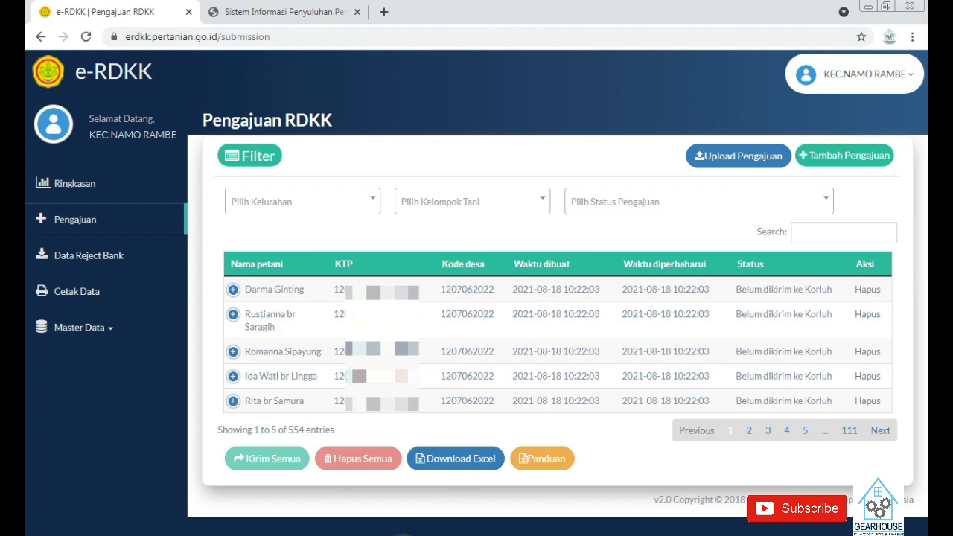
Step: Search the Pengajuan RDKK list for the farmer's name and review the details of the new submission
left_click(830, 237)
type("persadan")
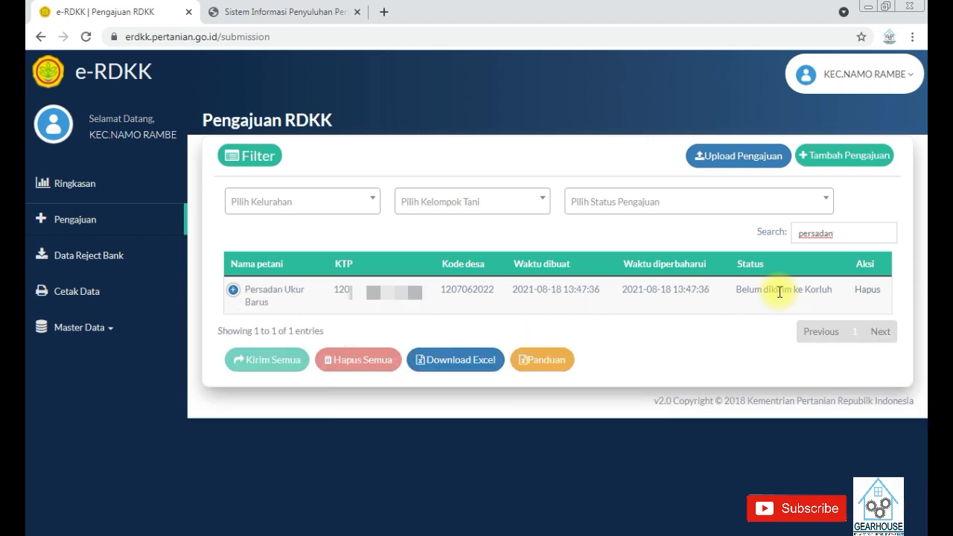
left_click(234, 291)
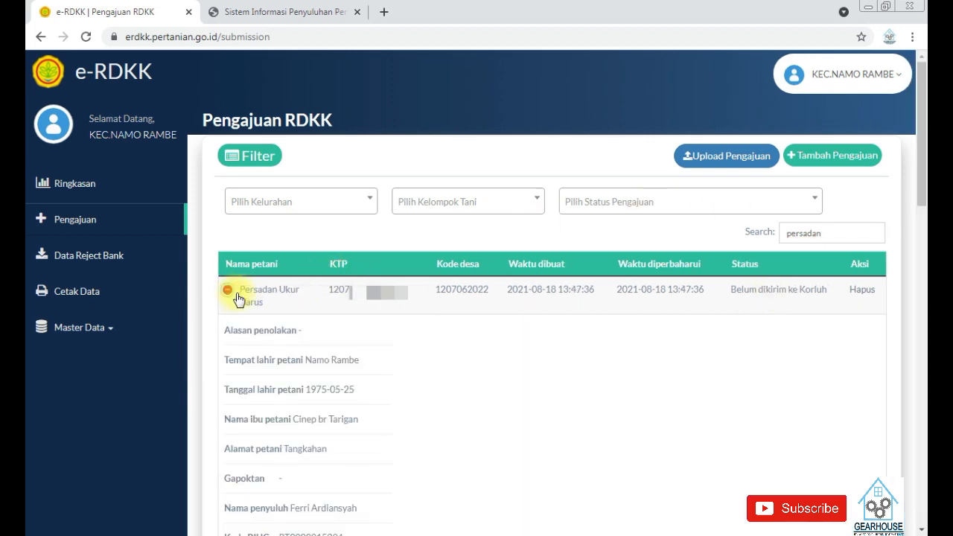
scroll(426, 369, "down", 3)
scroll(429, 376, "down", 1)
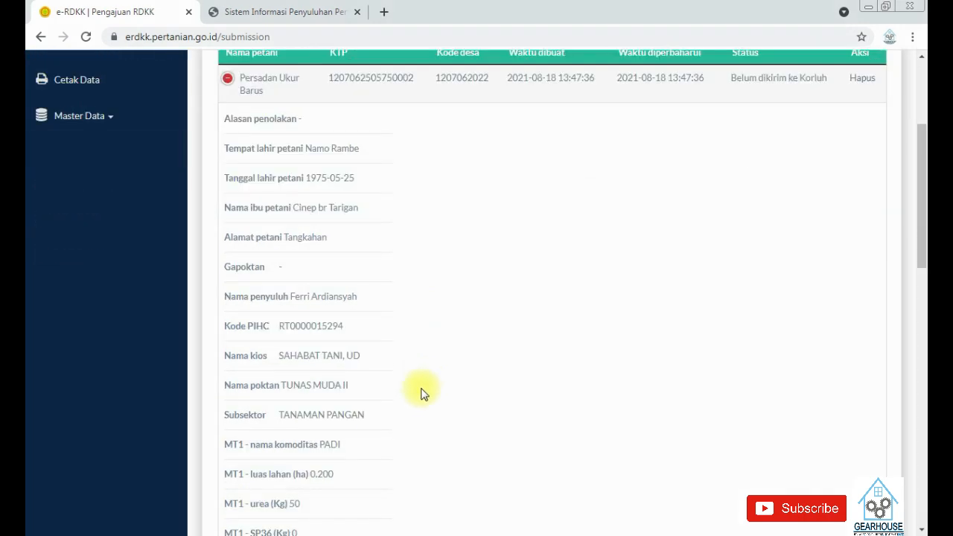
scroll(415, 410, "down", 2)
scroll(417, 408, "up", 5)
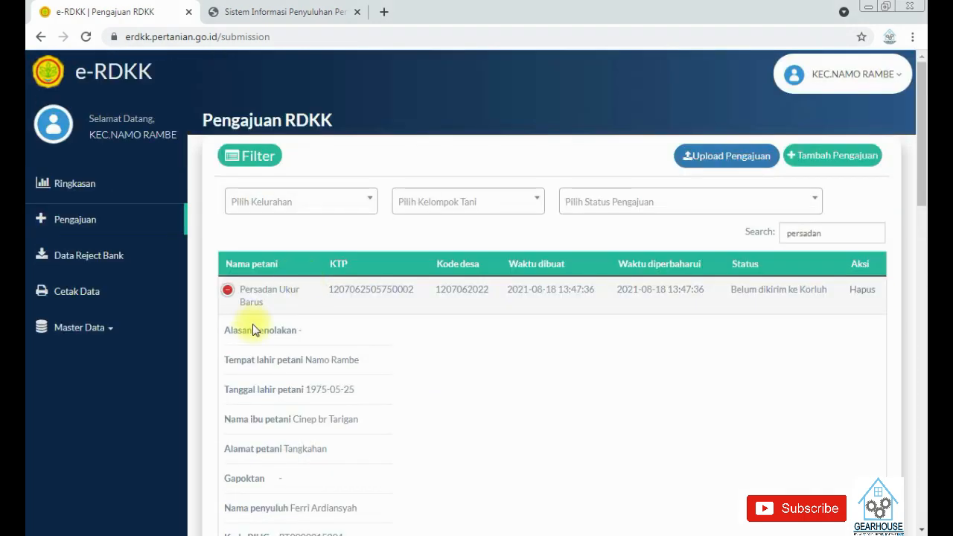
left_click(233, 295)
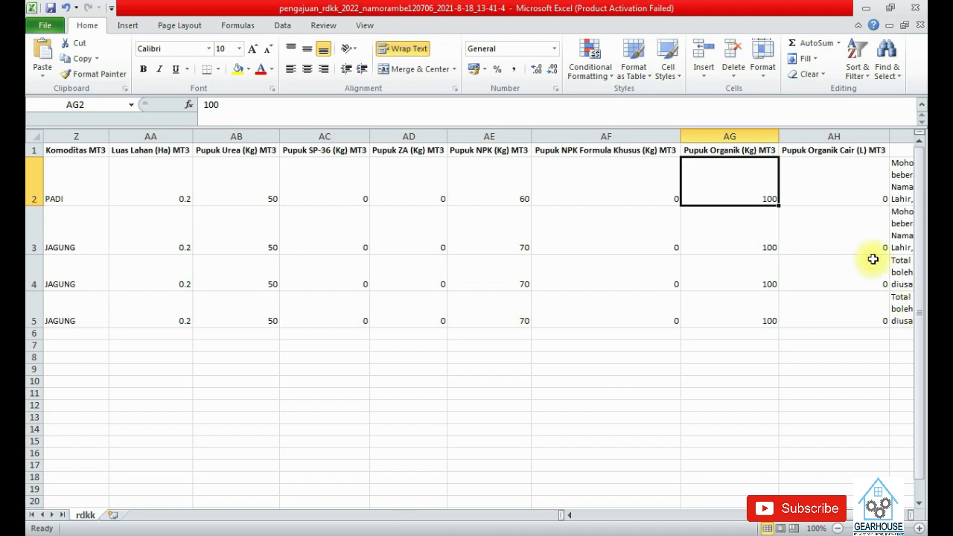
Step: Review the season 3 commodity, land area and fertilizer values in row 2 of the Excel sheet
key("Right")
key("Right")
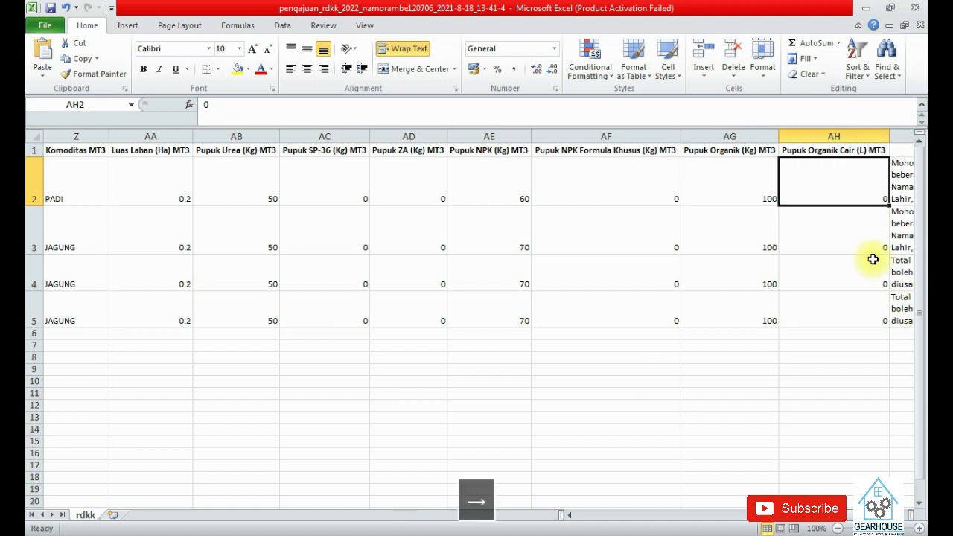
key("Left")
key("Left")
key("Left")
key("Left")
key("Left")
key("Left")
key("Left")
key("Left")
key("Left")
key("Left")
key("Left")
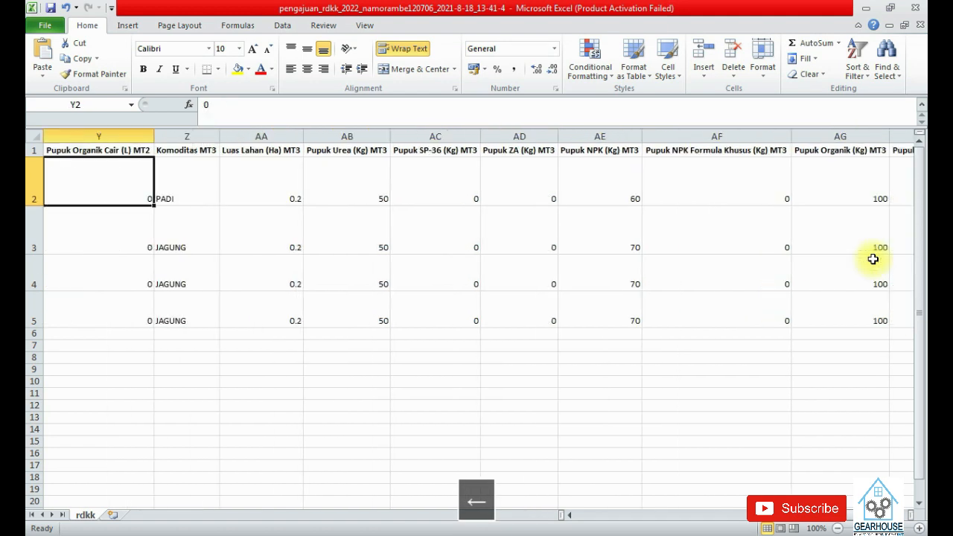
key("Right")
key("Right")
key("Right")
key("Right")
key("Right")
key("Right")
key("Right")
key("Right")
key("Right")
key("Right")
key("Right")
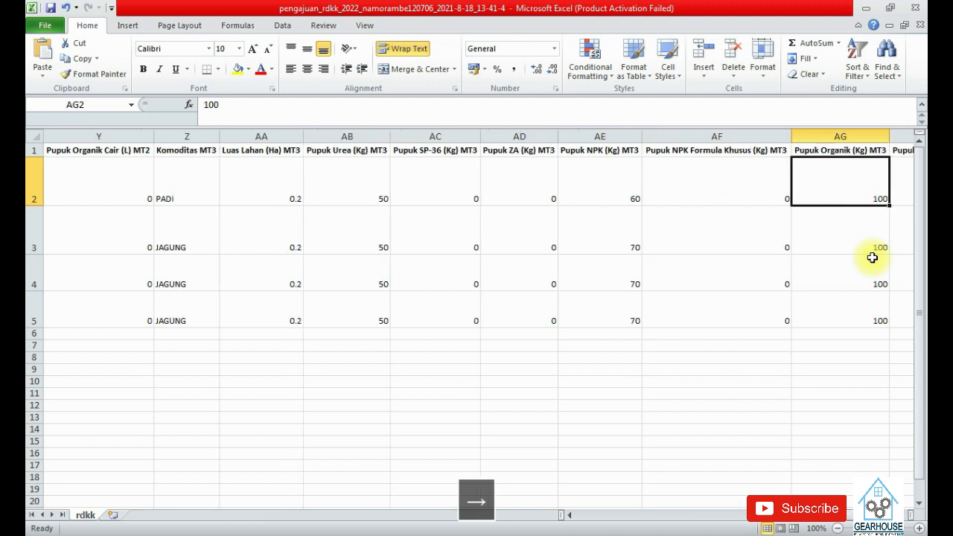
Step: Check the rejection reason in the Revisi column for the row 4 record in Excel
key("Down")
key("Left")
key("Left")
key("Left")
key("Right")
key("Right")
key("Right")
key("Down")
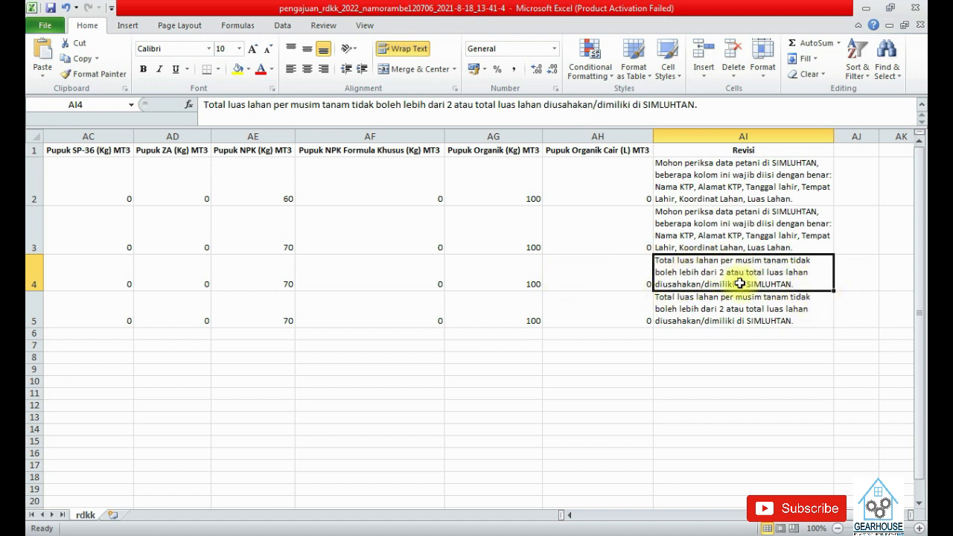
Step: Go back through the planting season data of row 4 to its first column and select the whole row
key("Left")
key("Right")
key("Left")
key("Left")
key("Left")
key("Left")
key("Left")
key("Left")
key("Left")
key("Left")
key("Left")
key("Left")
key("Left")
key("Left")
key("Left")
key("Left")
key("Left")
key("Left")
key("Left")
key("Left")
key("Left")
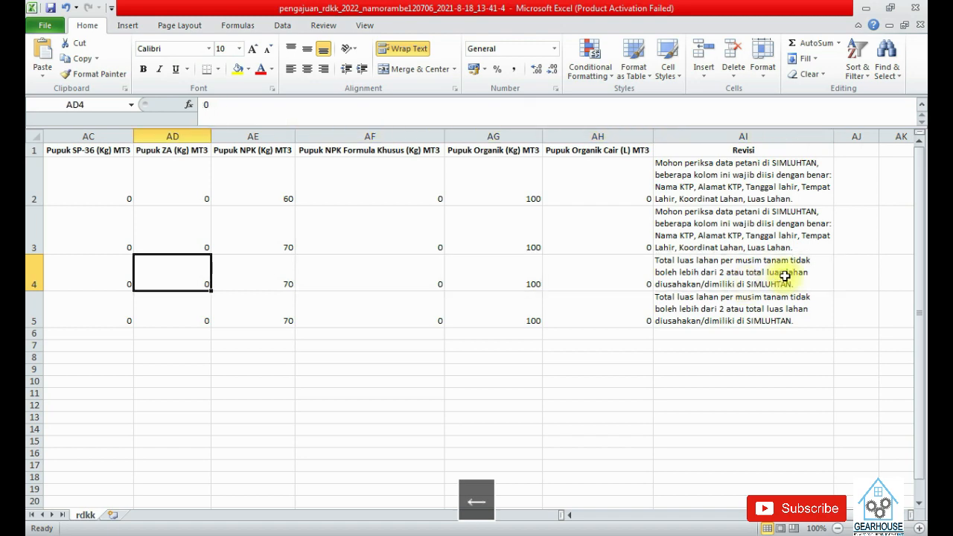
key("Left")
key("Left")
key("Left")
key("Left")
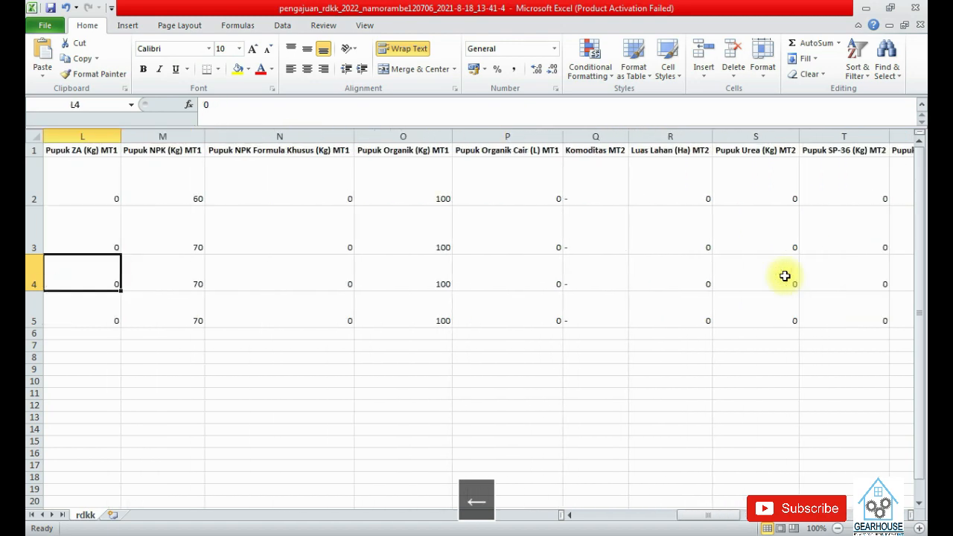
key("Left")
key("Left")
key("Left")
key("Left")
key("Left")
key("Left")
key("Left")
key("Left")
key("Left")
key("Left")
key("Left")
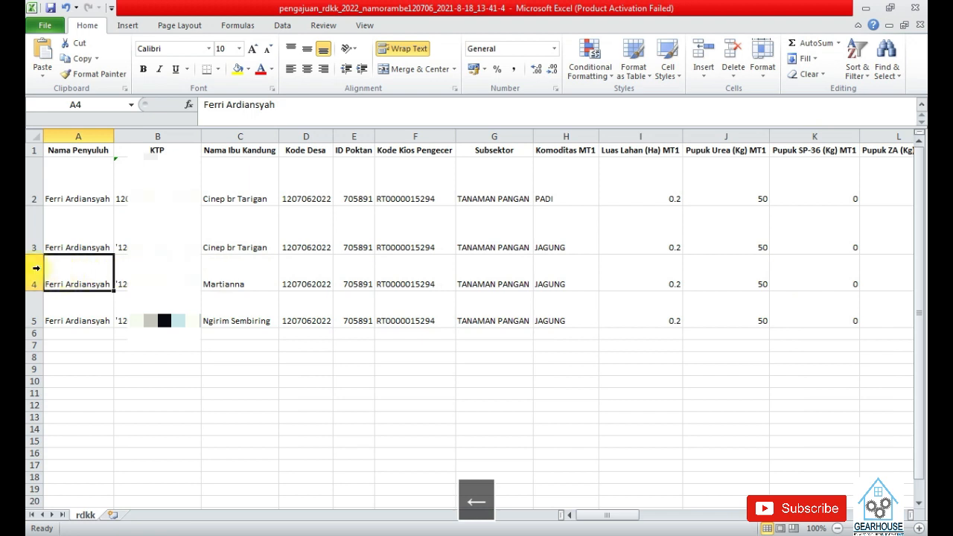
left_click(35, 268)
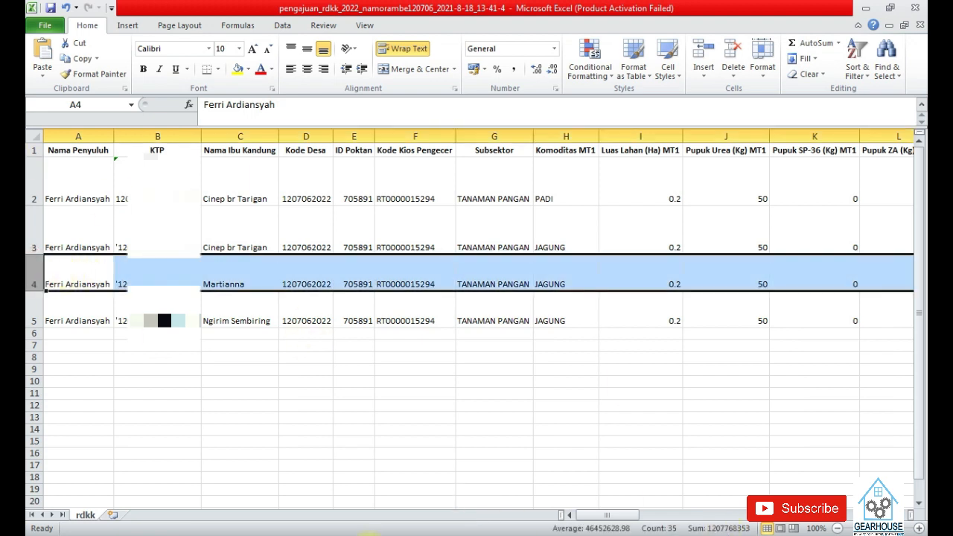
Step: Start a new RDKK submission in e-RDKK and set Desa to TANGKAHAN
left_click(357, 535)
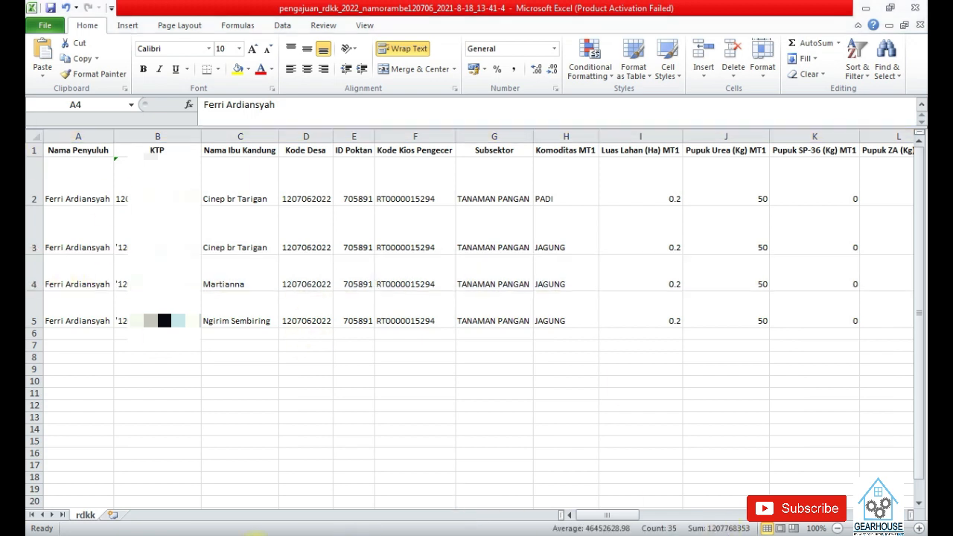
left_click(309, 527)
left_click(850, 155)
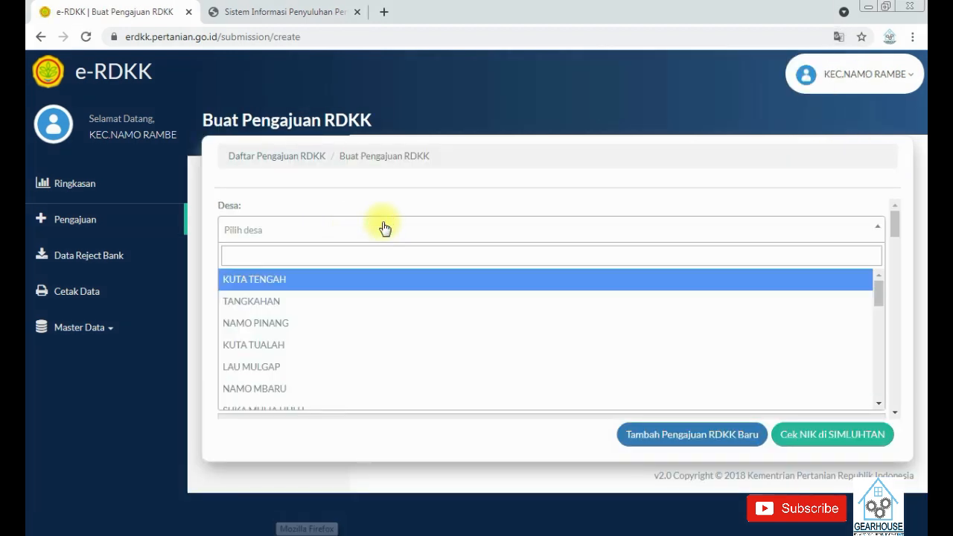
type("tangkahan")
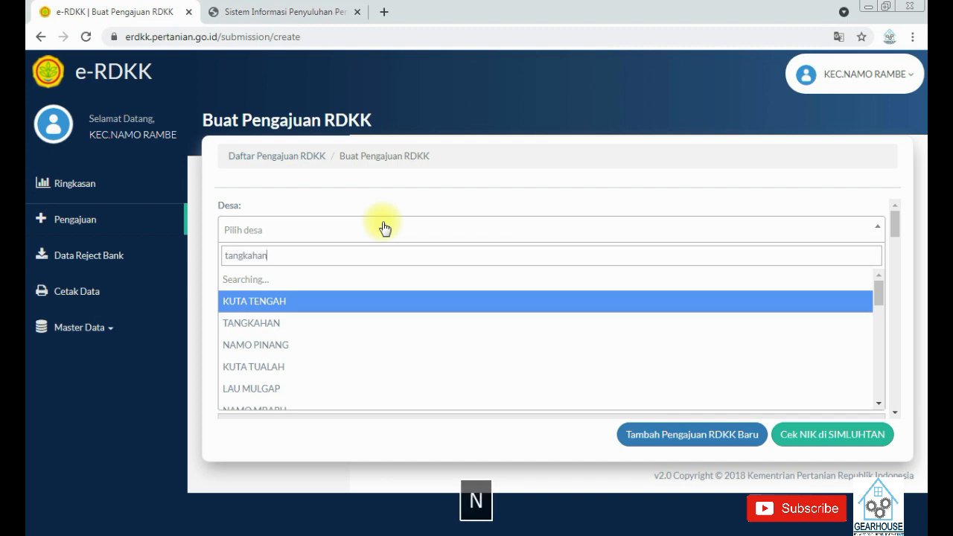
left_click(331, 287)
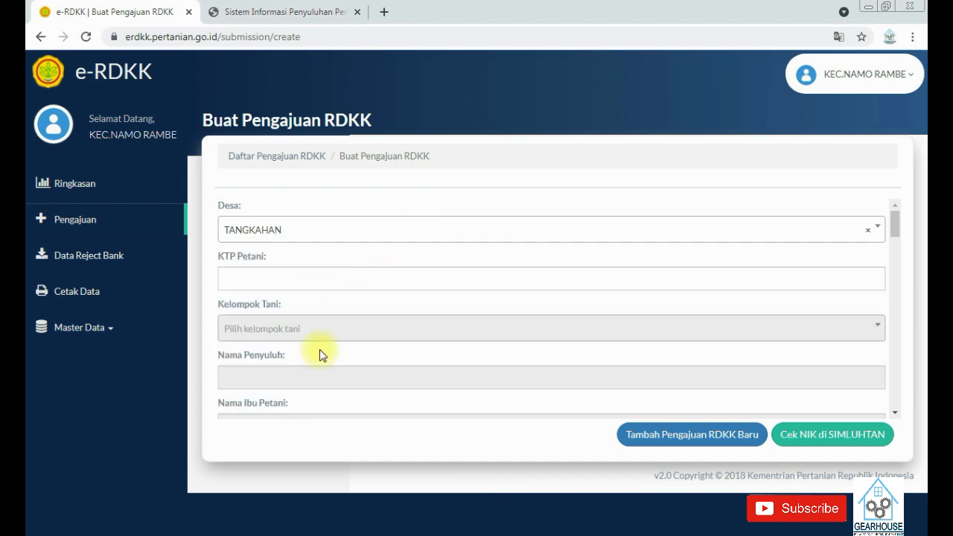
Step: Switch to Excel and copy the farmer's ID number from the KTP cell of row 4
key("alt+Tab")
left_click(158, 284)
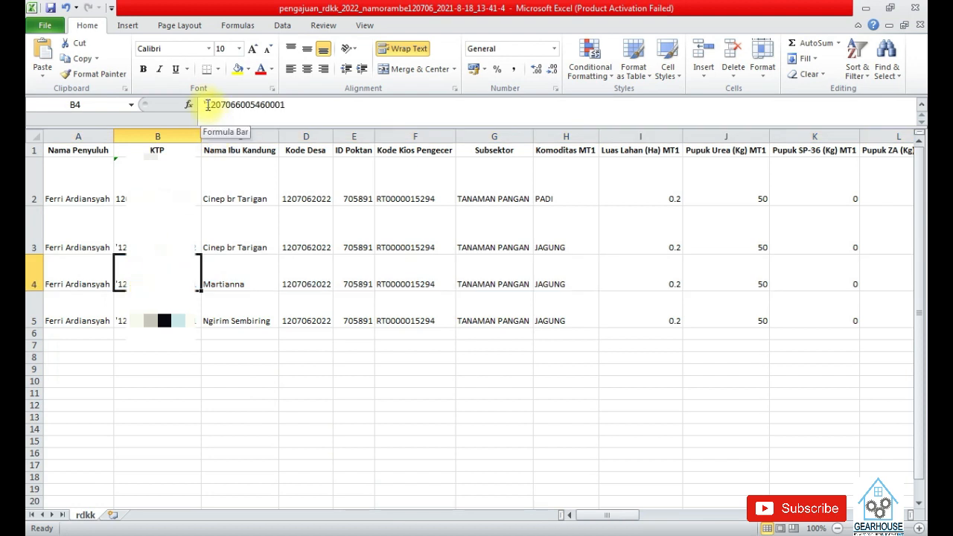
left_click(302, 105)
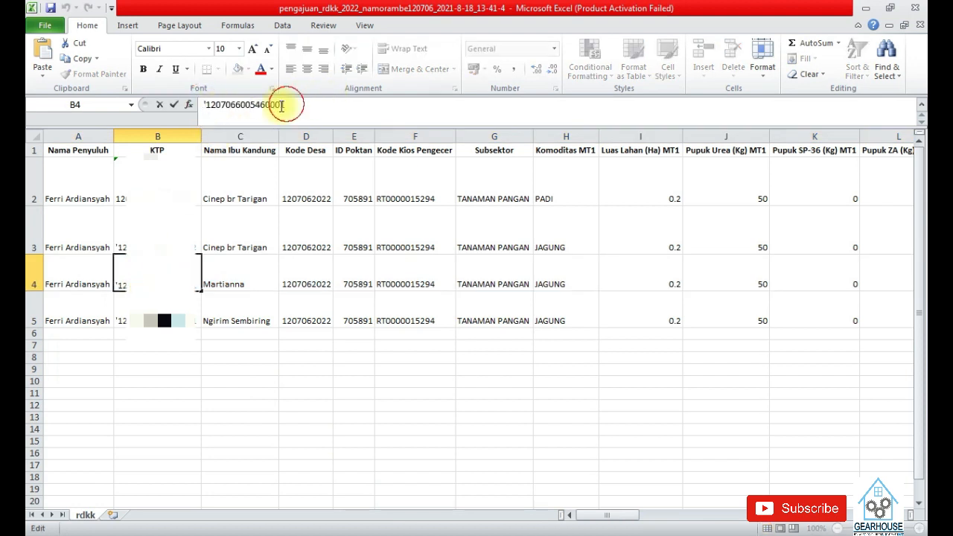
left_click_drag(301, 104, 209, 110)
key("ctrl+c")
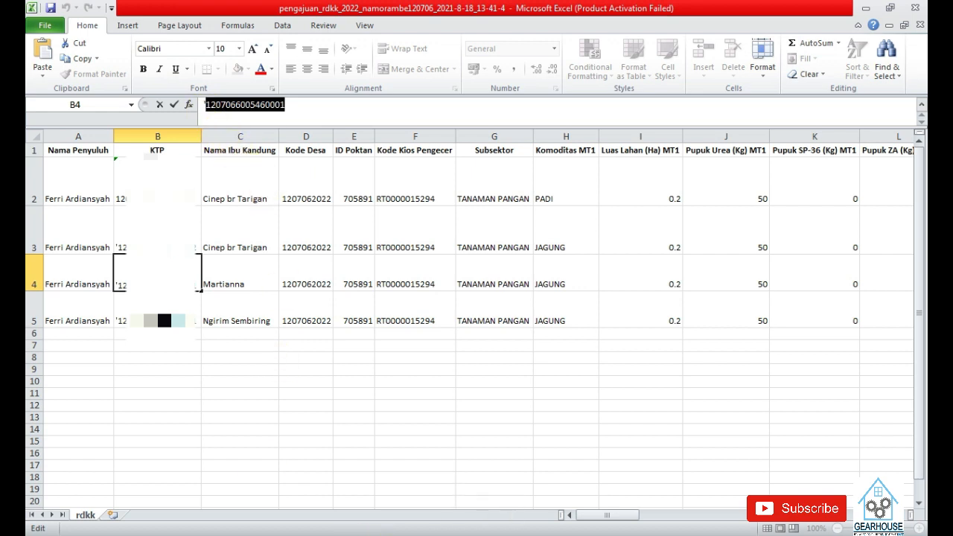
Step: Enter the copied ID number as KTP Petani in e-RDKK and check the NIK in SIMLUHTAN
key("alt+Tab")
left_click(284, 280)
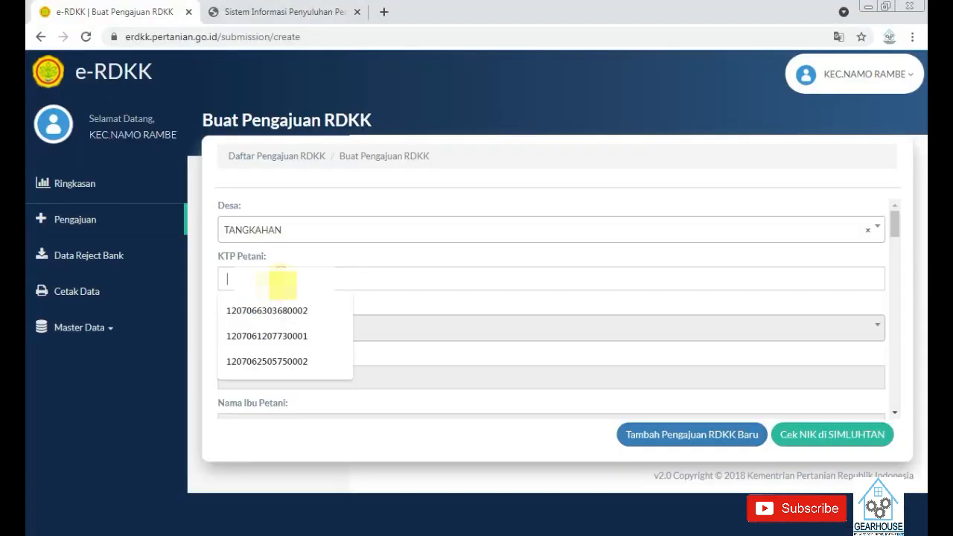
key("ctrl+v")
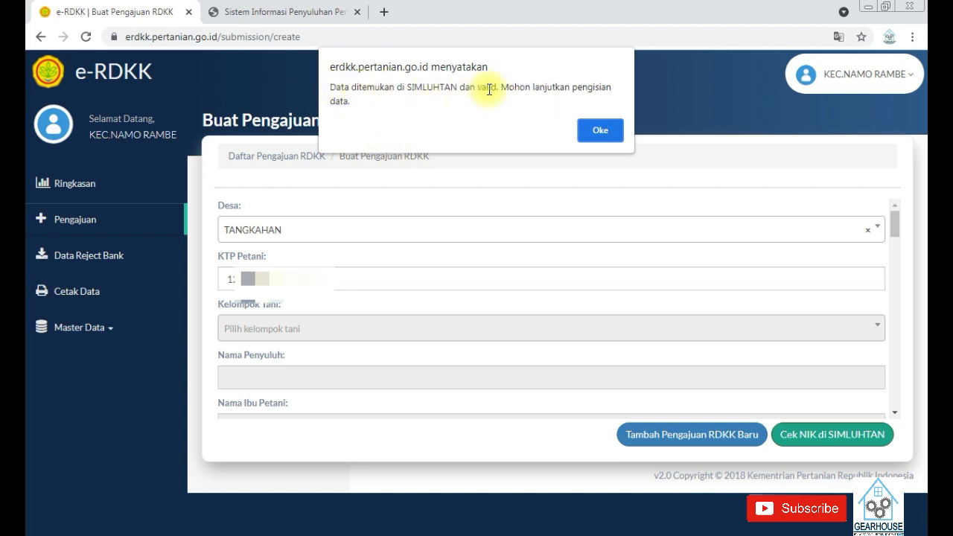
left_click(601, 131)
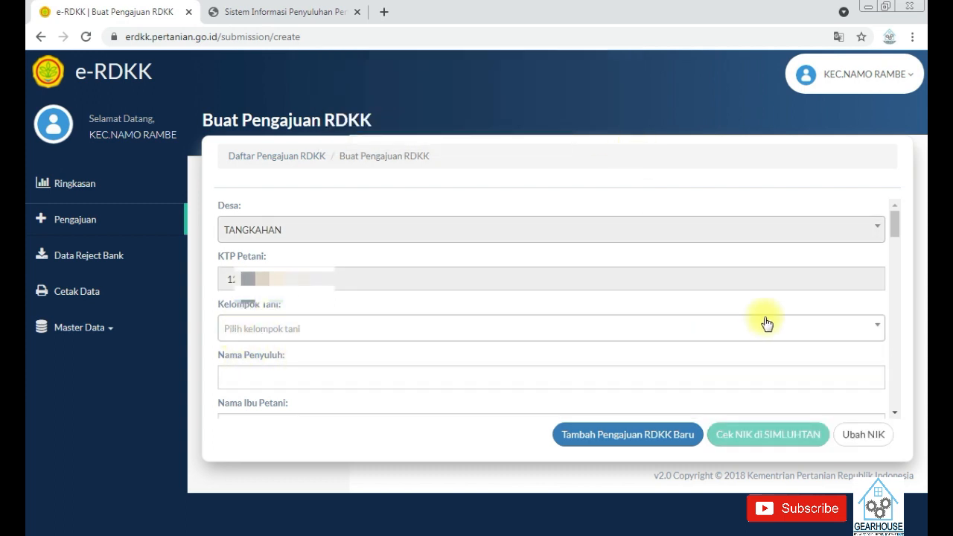
Step: Set Kelompok Tani to TUNAS MUDA II and fill in Nama Penyuluh with the extension officer's name
left_click(825, 325)
type("tunas muda")
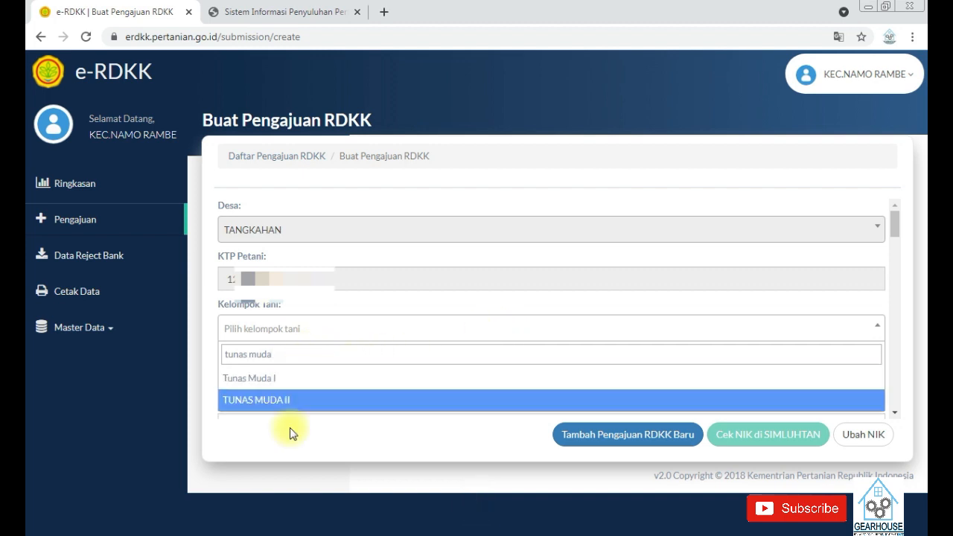
left_click(308, 404)
left_click(317, 370)
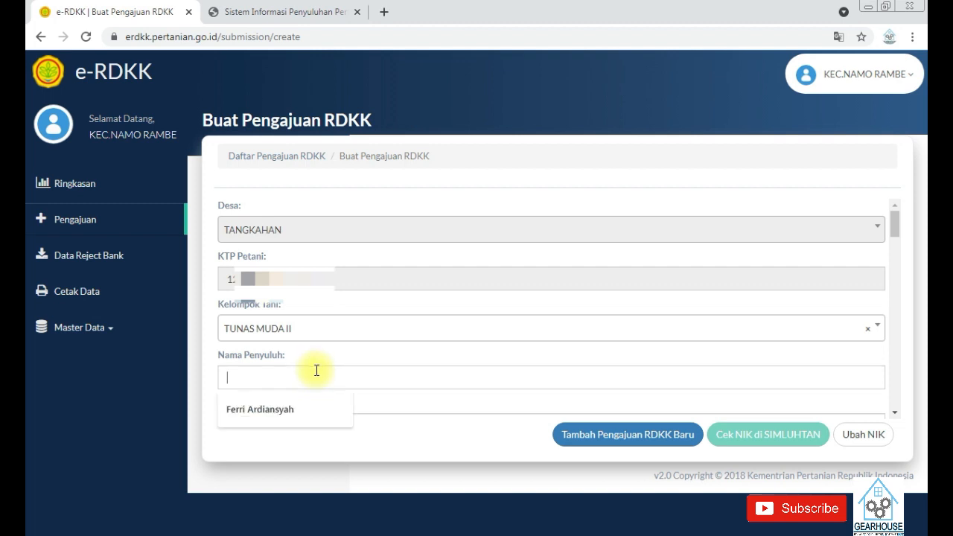
left_click(330, 403)
Step: Copy the mother's name from row 4 of the Excel sheet into Nama Ibu Petani in e-RDKK
scroll(342, 319, "down", 2)
left_click(347, 284)
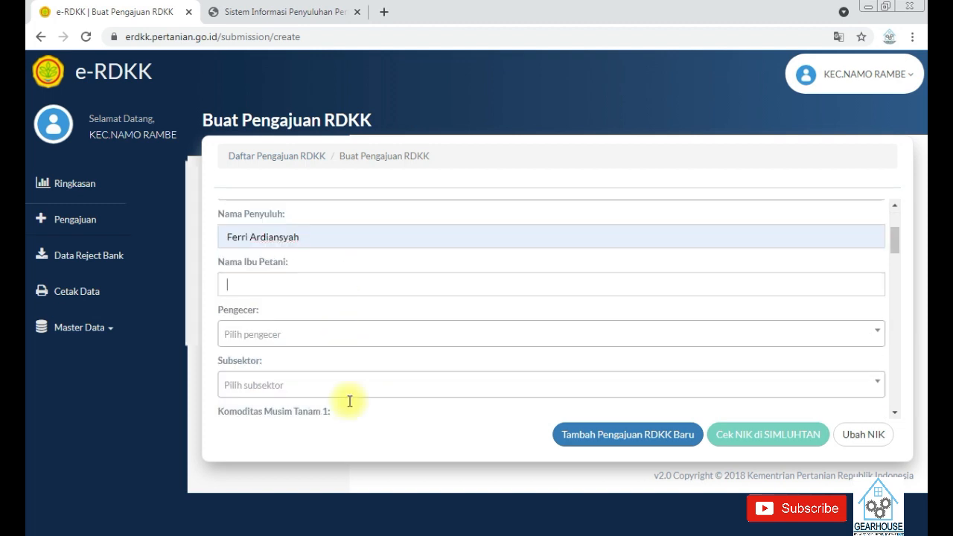
left_click(382, 529)
left_click(255, 278)
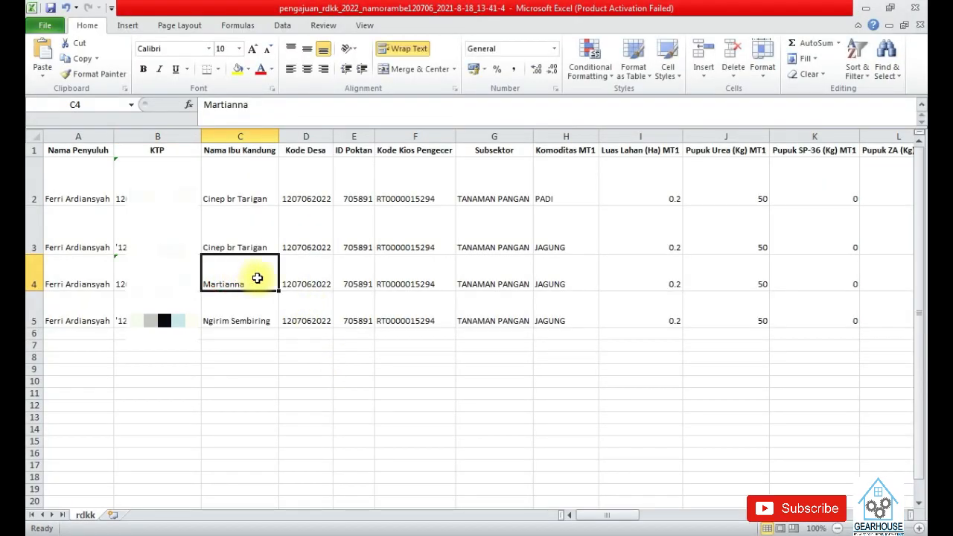
left_click_drag(261, 104, 203, 104)
key("ctrl+c")
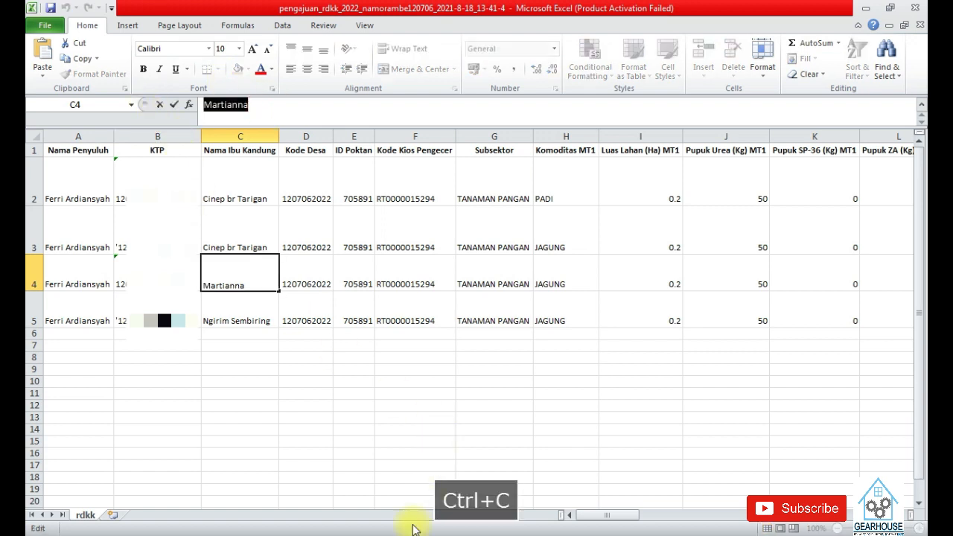
key("alt+Tab")
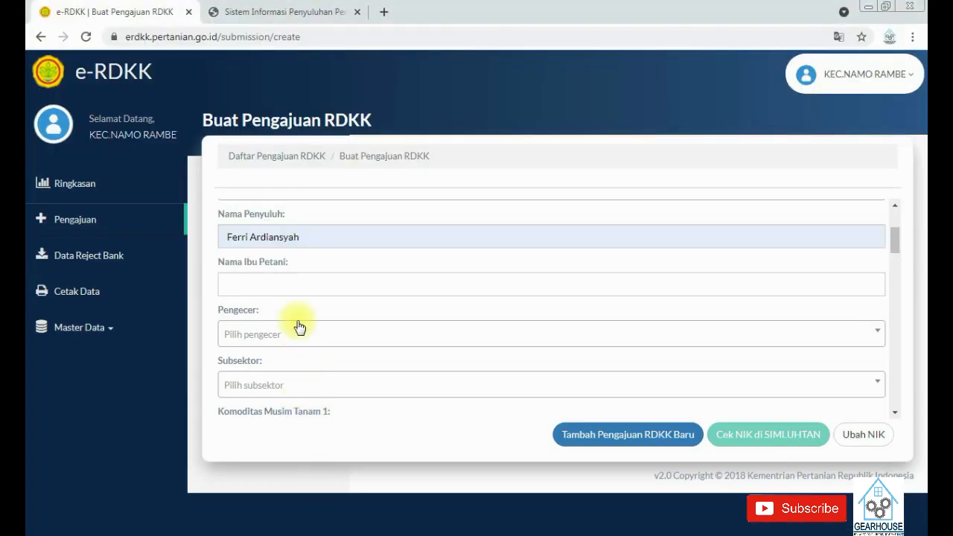
left_click(296, 281)
key("ctrl+v")
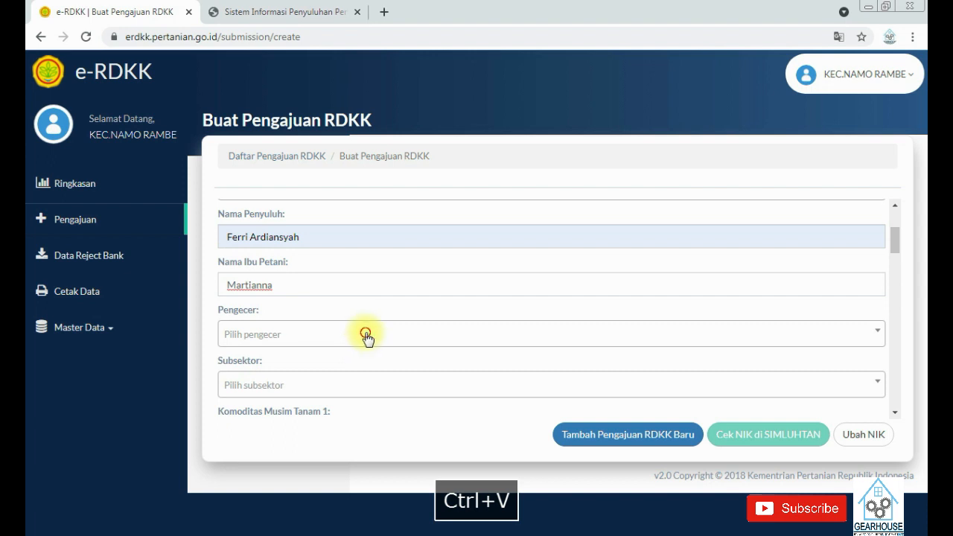
Step: Set Pengecer to SAHABAT TANI, UD
left_click(366, 335)
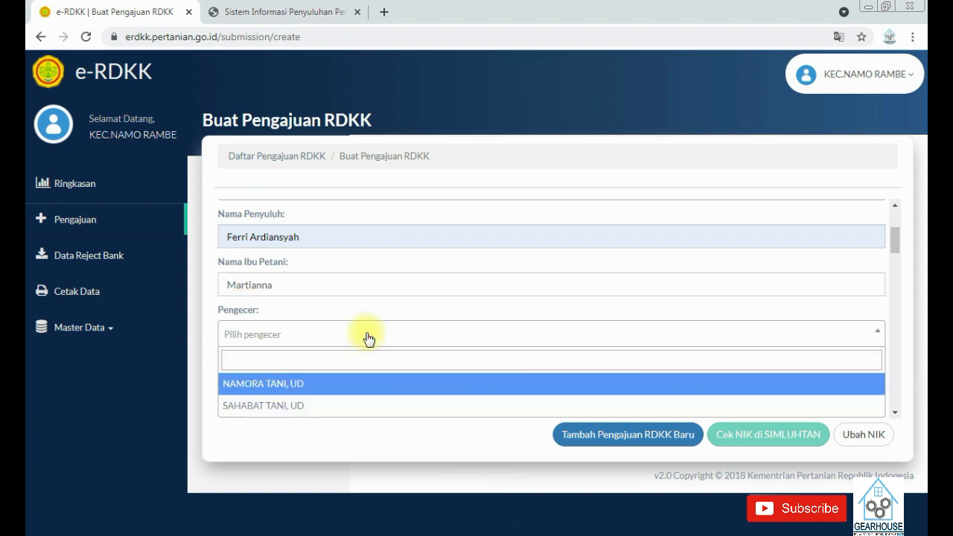
left_click(335, 402)
scroll(350, 349, "down", 1)
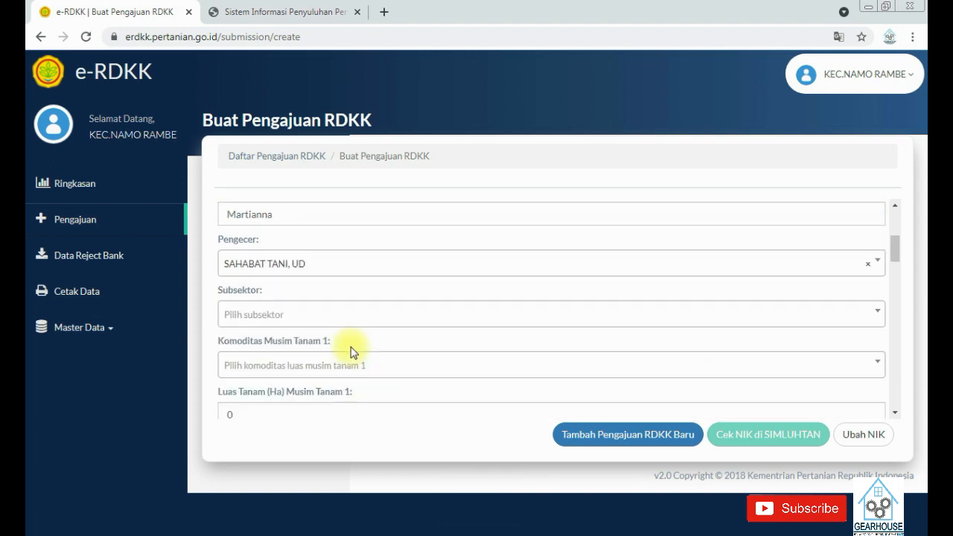
Step: Check the subsector and commodity of row 4 in Excel, and set Subsektor to TANAMAN PANGAN and Komoditas Musim Tanam 1 to JAGUNG in e-RDKK
left_click(366, 443)
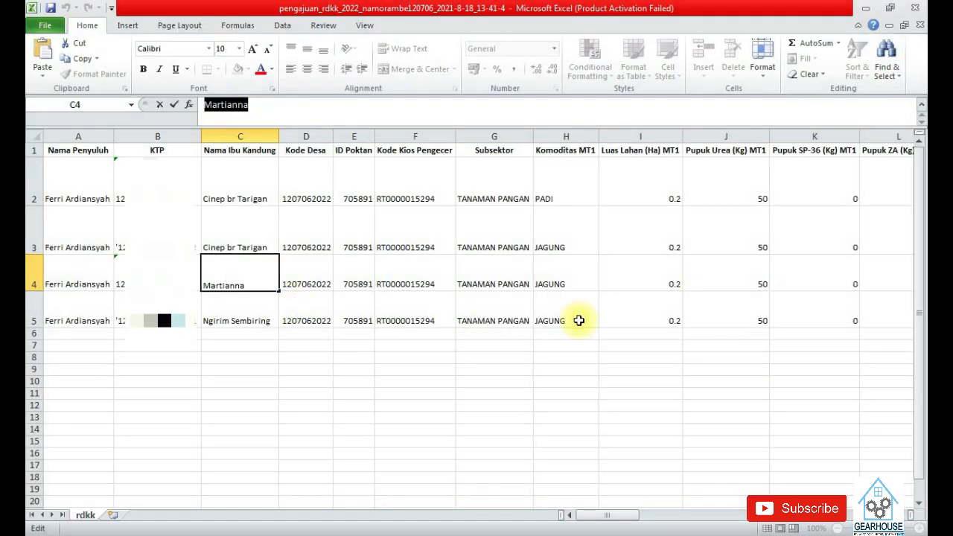
key("Down")
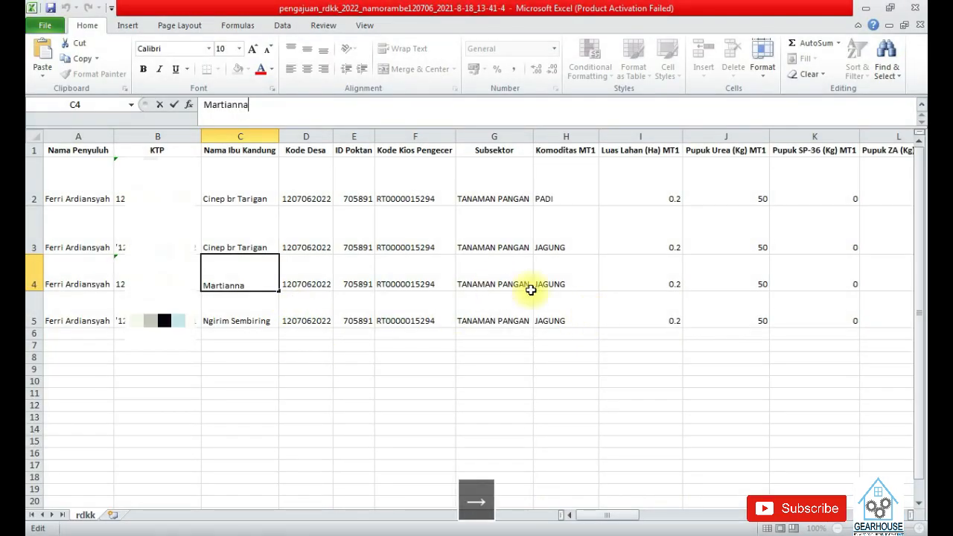
left_click(511, 277)
left_click(551, 277)
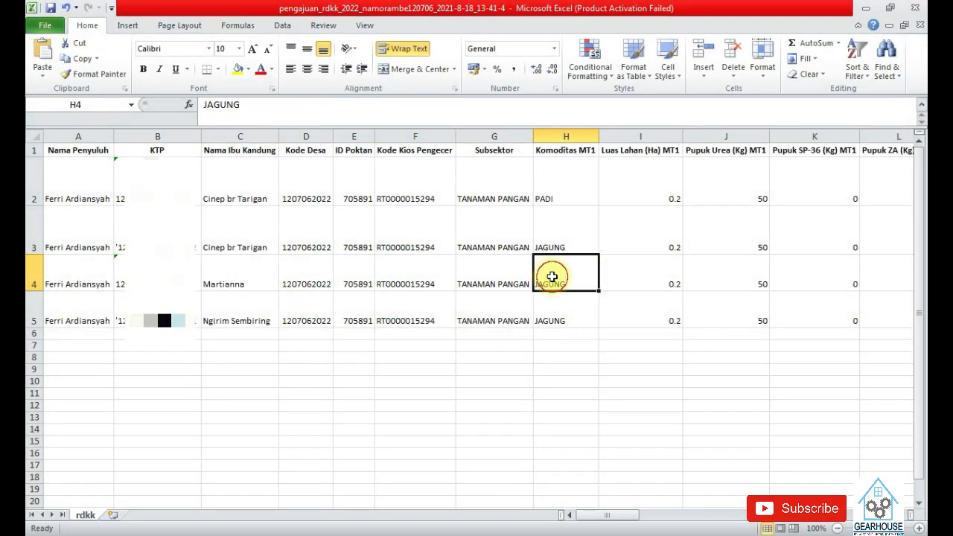
left_click(398, 535)
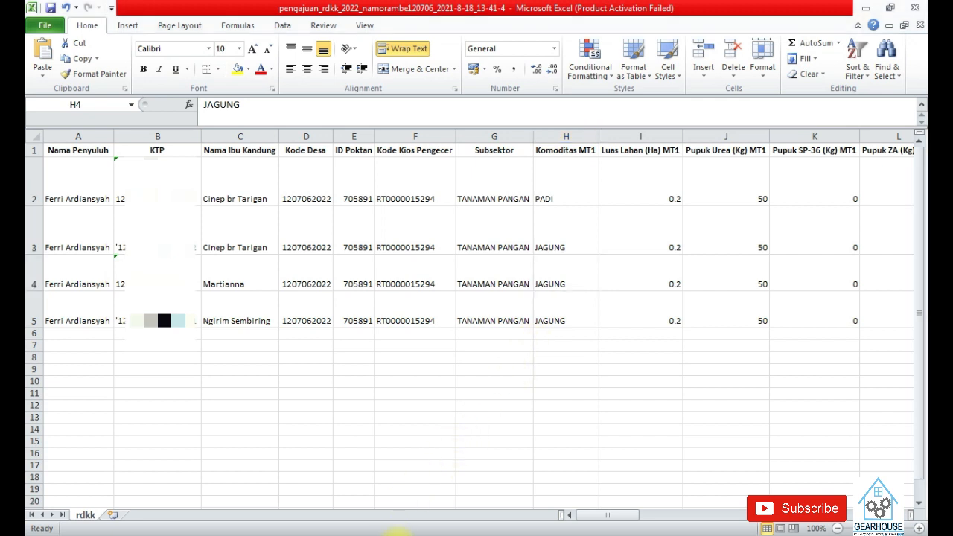
left_click(364, 316)
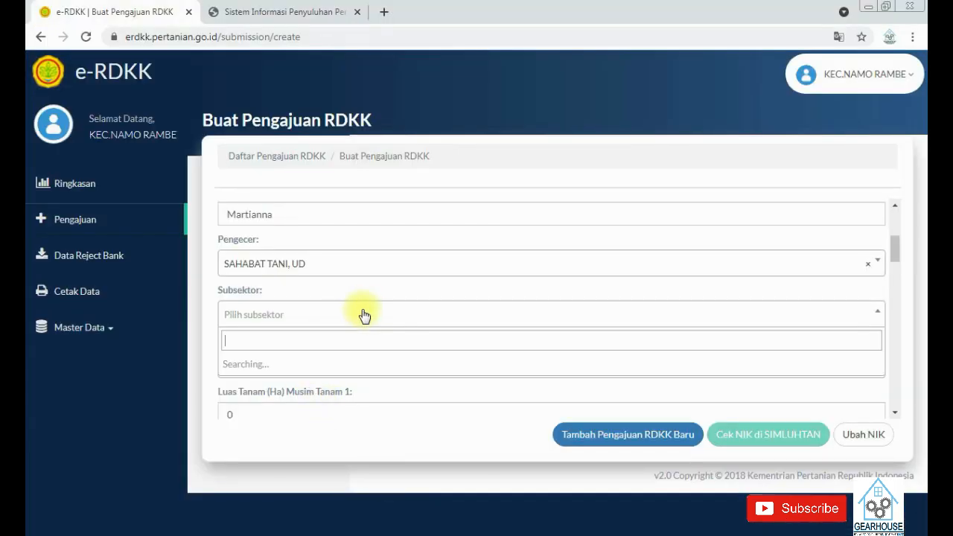
type("tanaman")
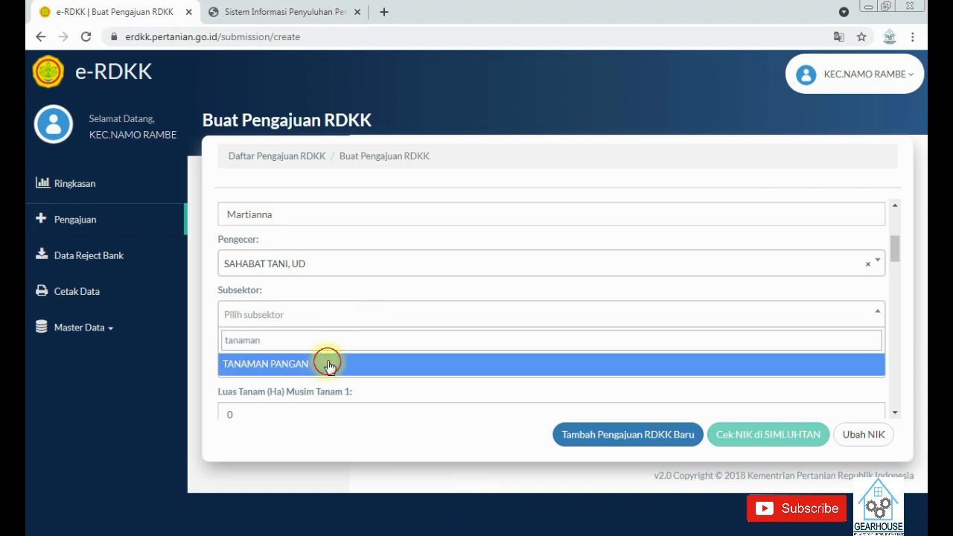
left_click(328, 365)
left_click(328, 365)
type("jagung")
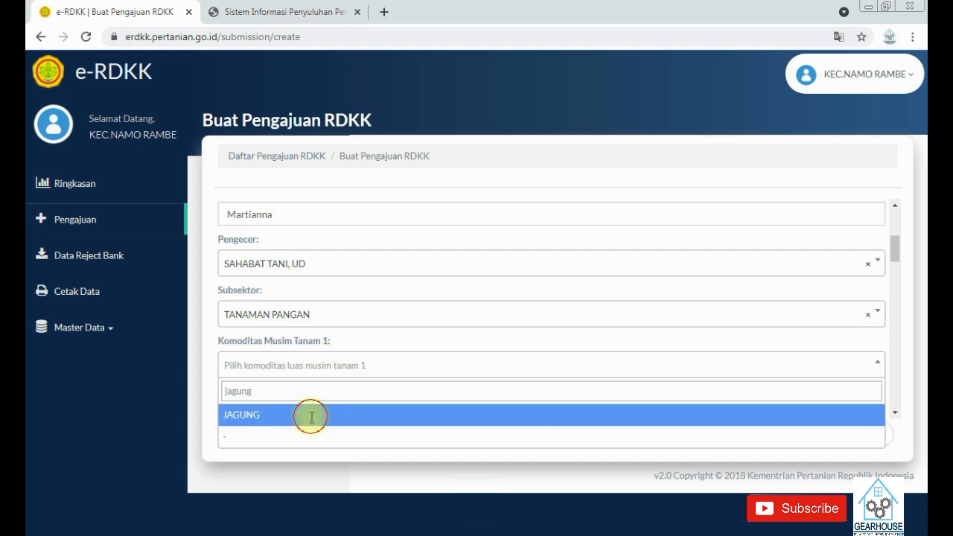
left_click(313, 414)
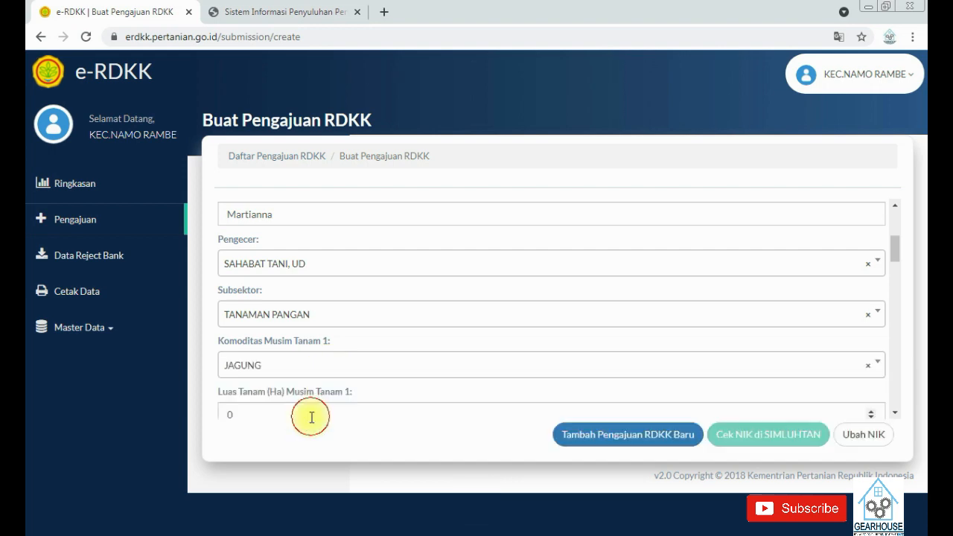
Step: Look up the season 1 land area of row 4 in Excel and set Luas Tanam (Ha) Musim Tanam 1 to 0.2 in e-RDKK
scroll(373, 383, "down", 1)
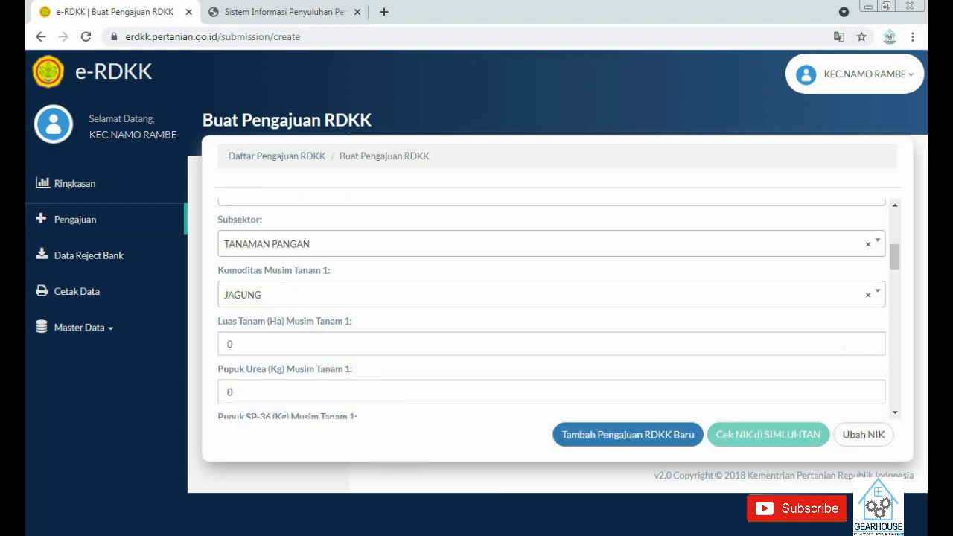
key("alt+Tab")
key("Right")
key("Right")
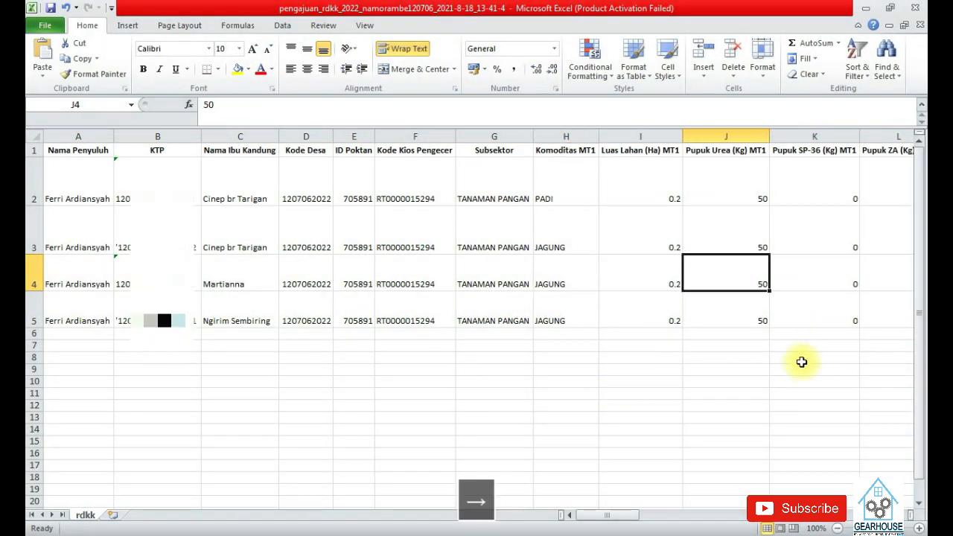
key("Left")
key("alt+Tab")
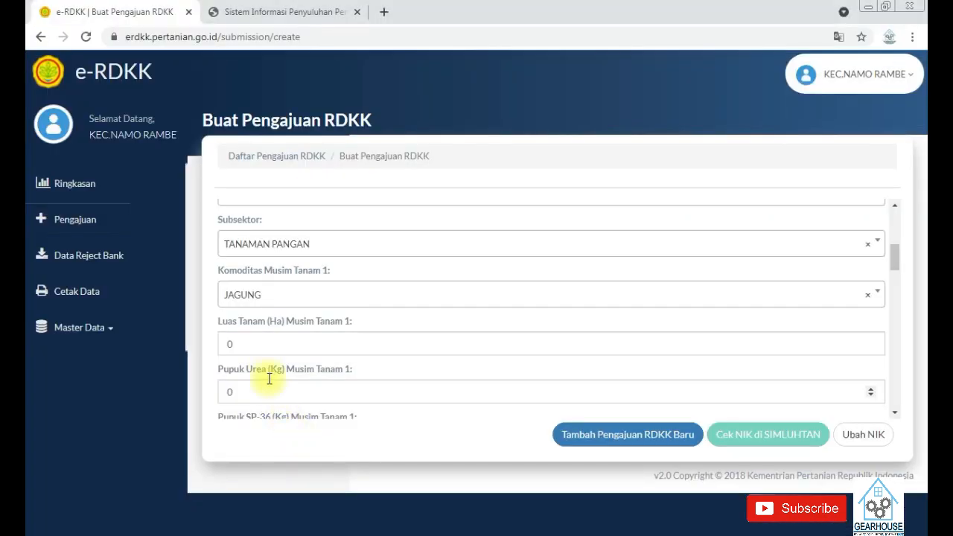
left_click(279, 340)
type(".2")
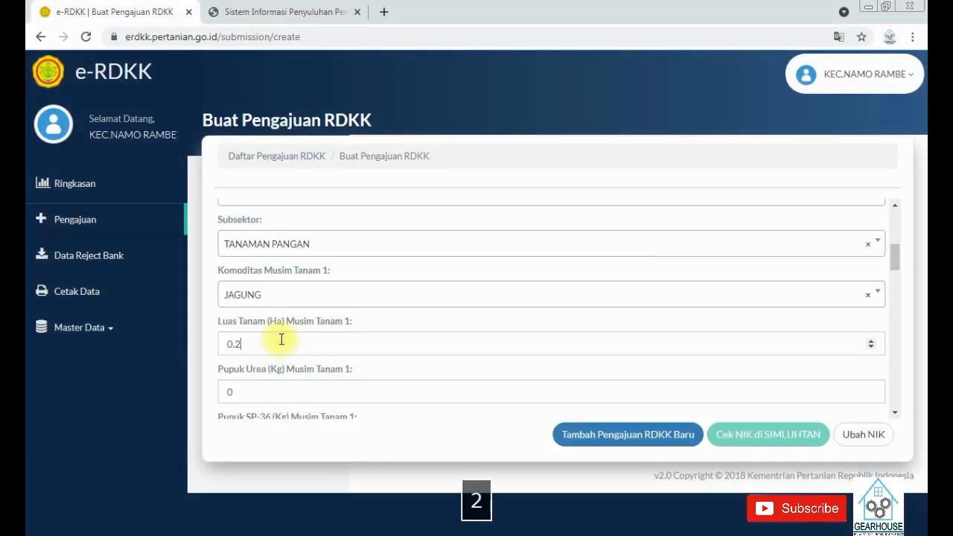
Step: Look up row 4's season 1 urea amount in Excel and set Pupuk Urea (Kg) Musim Tanam 1 to 50 in e-RDKK
key("alt+Tab")
left_click(717, 280)
key("alt+Tab")
left_click(229, 391)
type("5")
Step: Check row 4's SP-36, ZA and NPK amounts in Excel and set Pupuk NPK (Kg) Musim Tanam 1 to 70 in e-RDKK
key("alt+Tab")
key("Right")
key("Right")
key("Right")
key("Right")
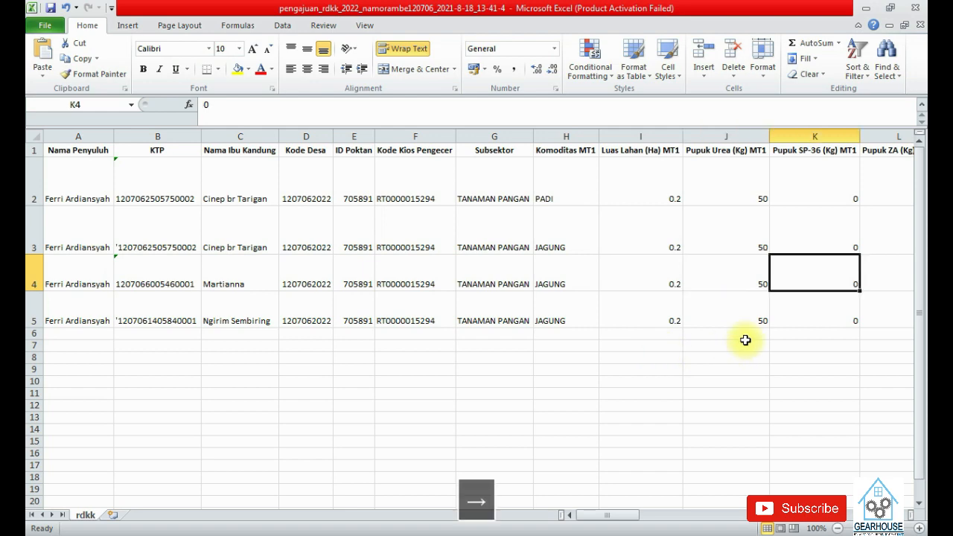
key("Left")
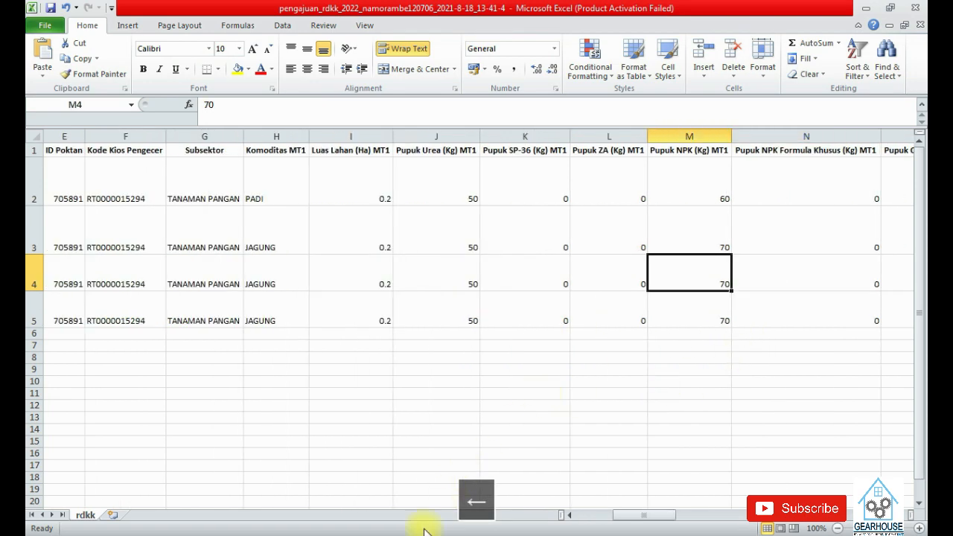
key("alt+Tab")
scroll(461, 385, "down", 2)
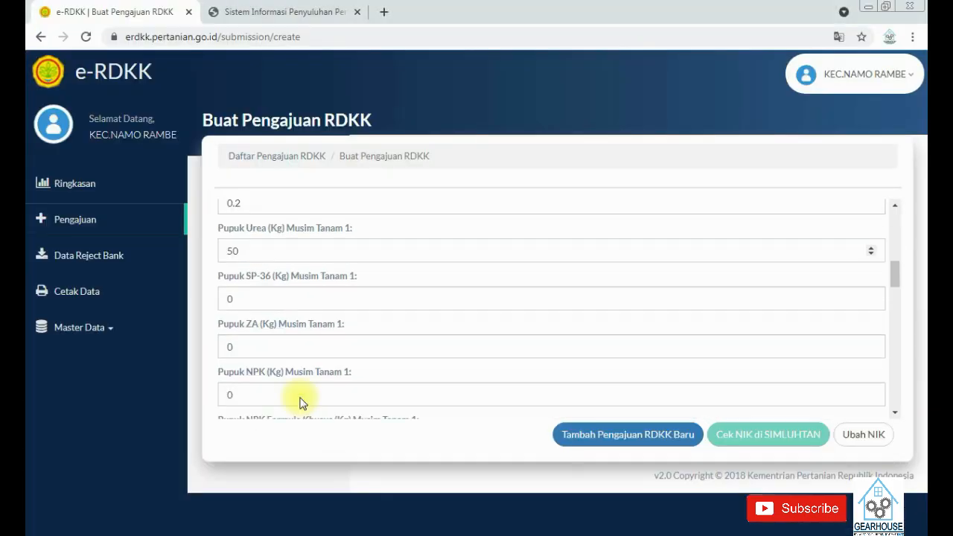
left_click(229, 392)
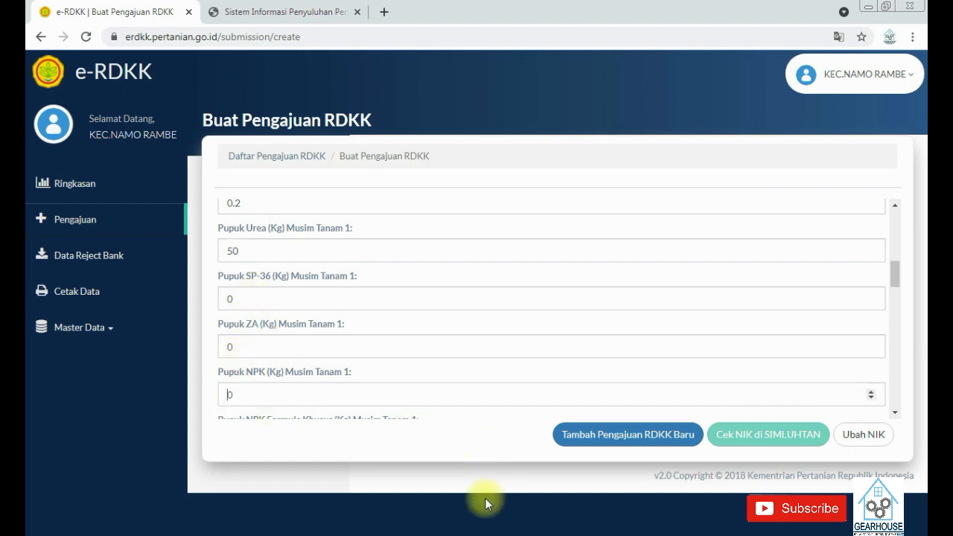
type("7")
Step: Check row 4's remaining season 1 fertilizers in Excel and set Pupuk Organik Granul (Kg) Musim Tanam 1 to 100 in e-RDKK
key("alt+Tab")
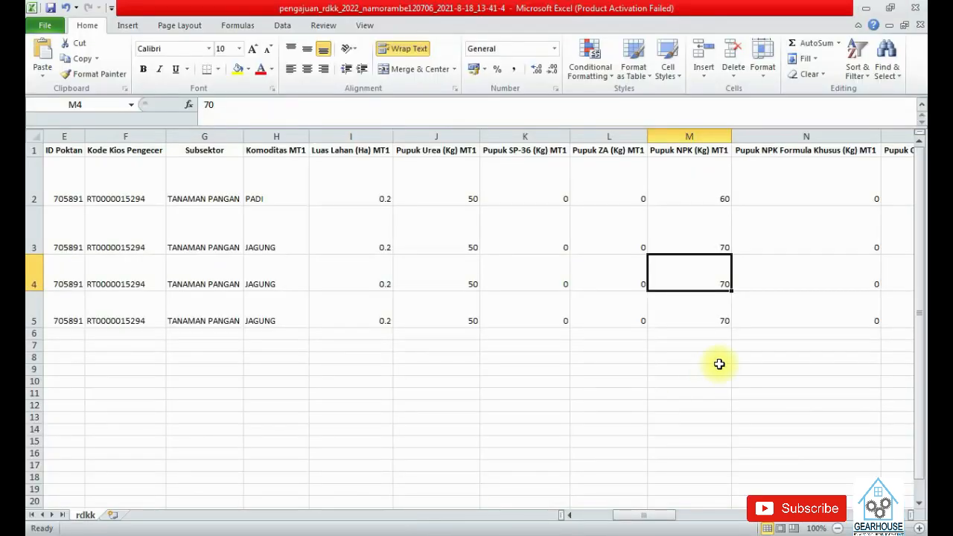
key("Right")
key("Right")
key("Right")
key("Left")
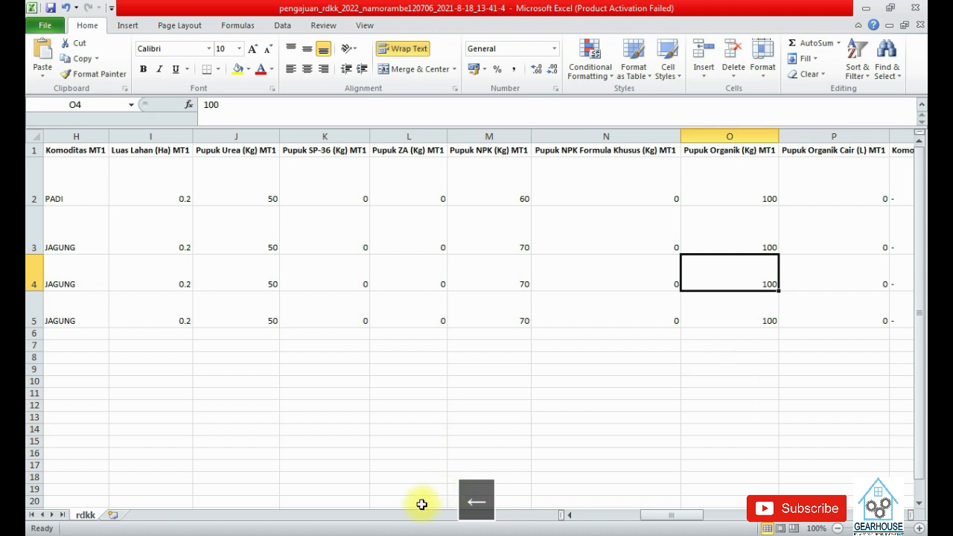
key("alt+Tab")
scroll(402, 343, "down", 2)
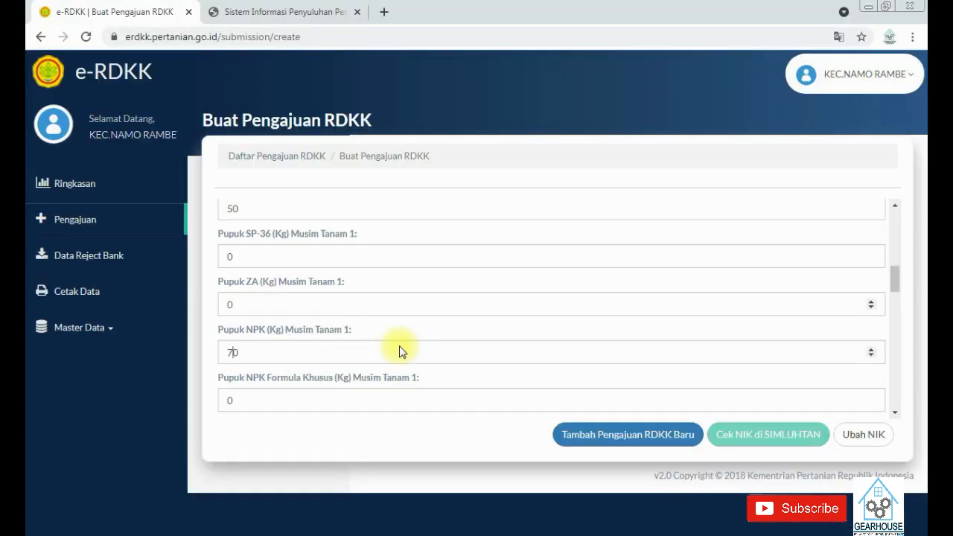
scroll(315, 375, "down", 1)
left_click(229, 347)
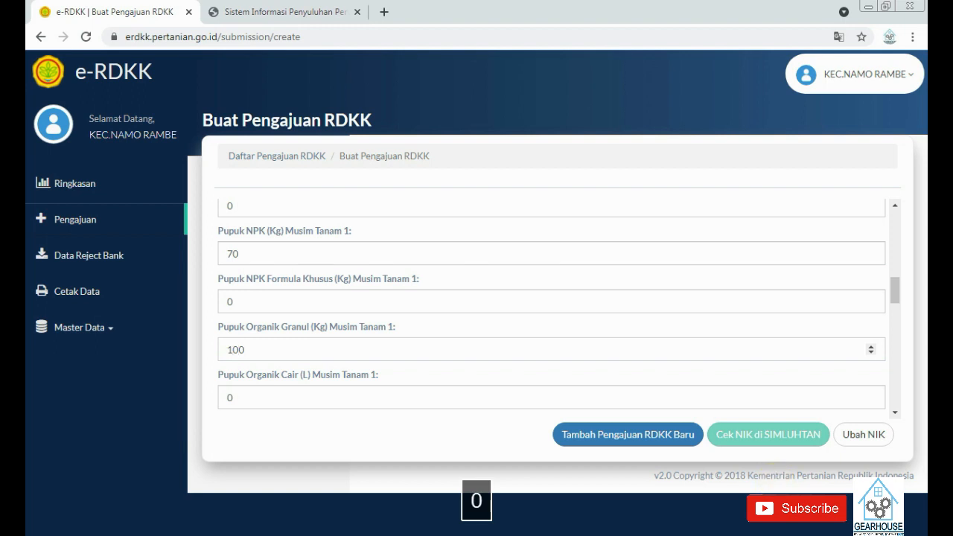
Step: Look up row 4's season 2 commodity in Excel and set Komoditas Musim Tanam 2 to "-" in e-RDKK
key("alt+Tab")
key("Right")
key("Right")
key("Right")
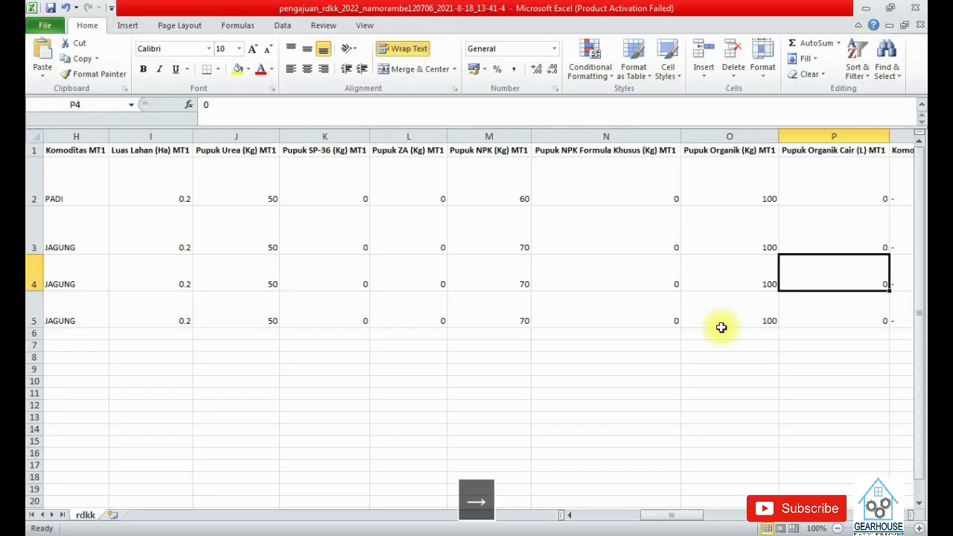
key("Left")
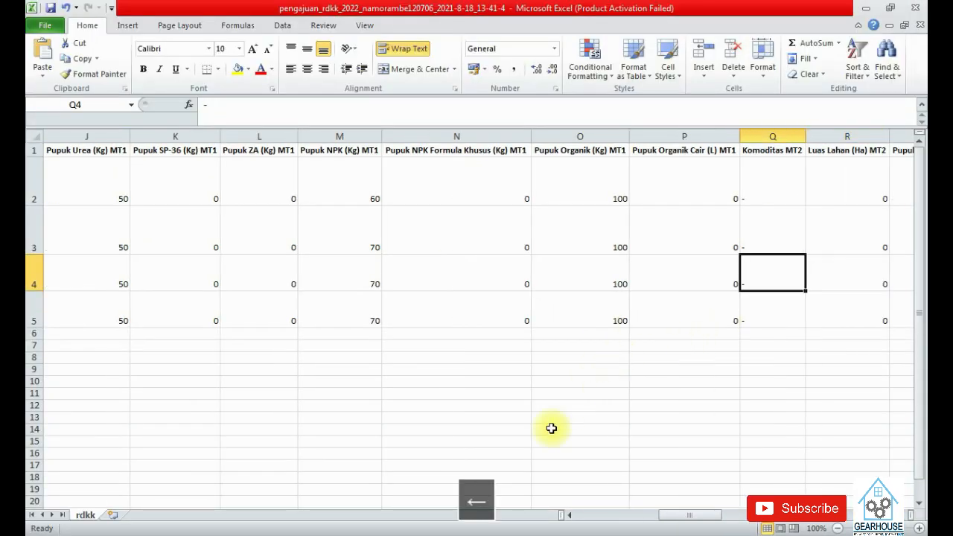
key("alt+Tab")
scroll(389, 354, "down", 2)
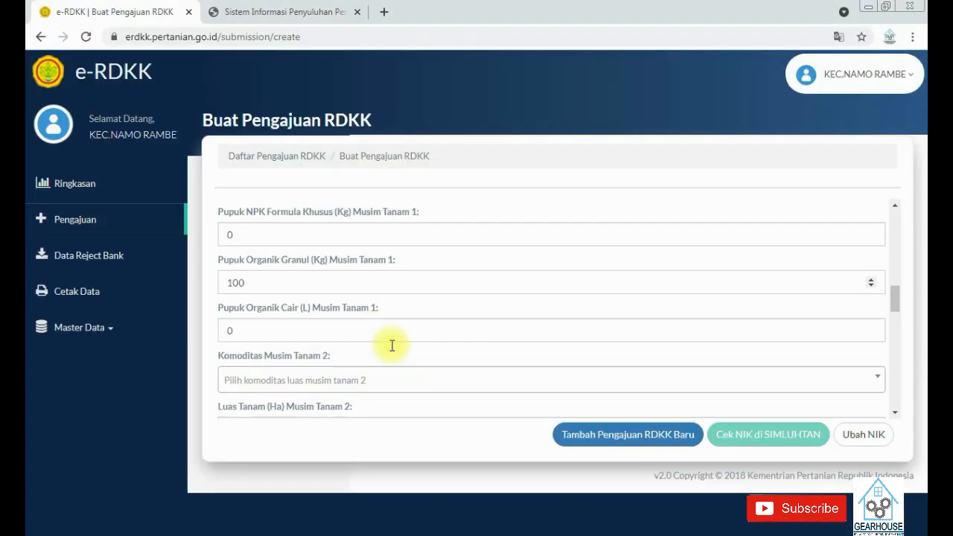
left_click(350, 378)
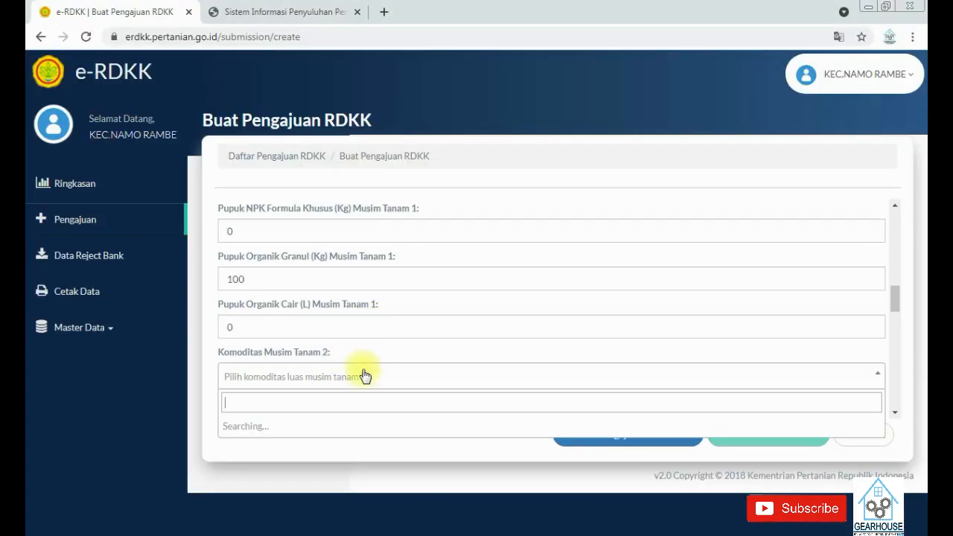
scroll(331, 335, "down", 2)
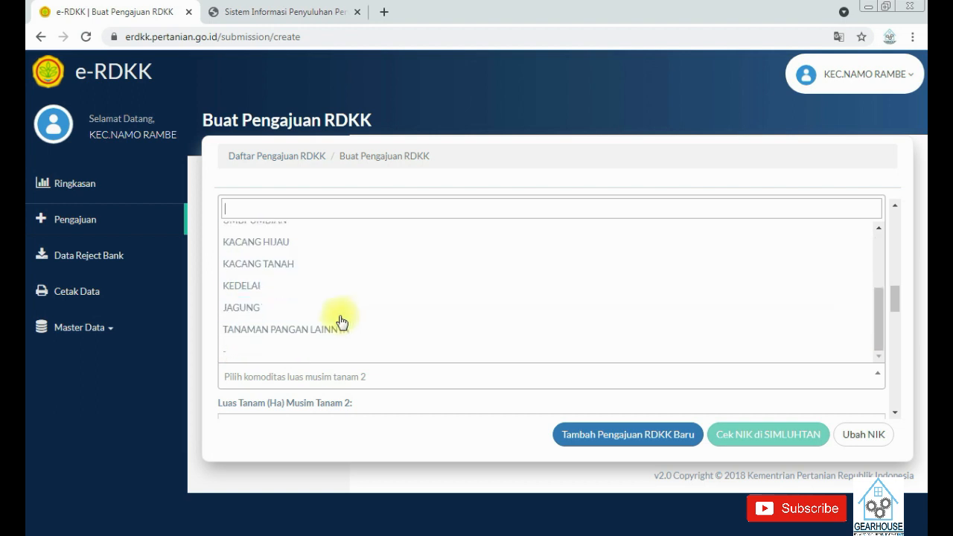
left_click(281, 349)
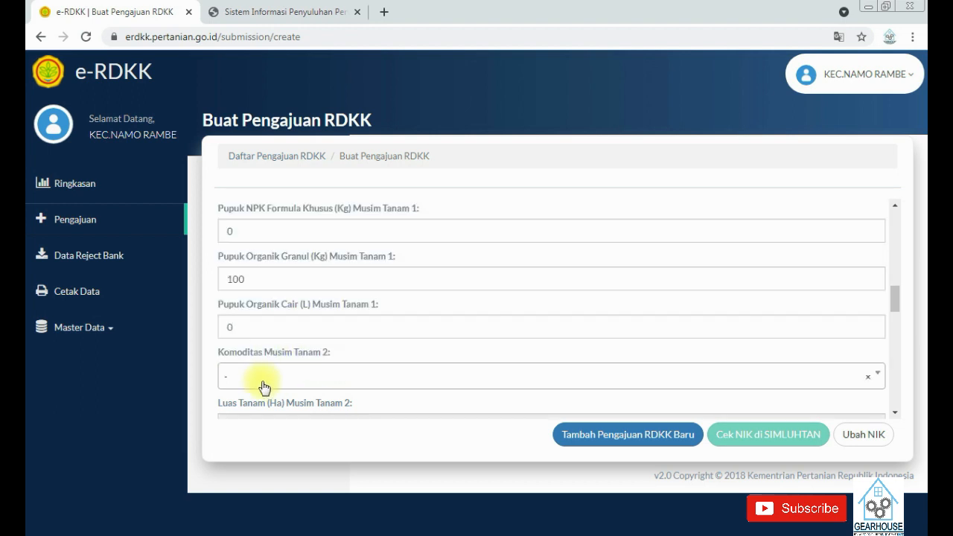
Step: Look up row 4's season 3 commodity and area in Excel; set Komoditas Musim Tanam 3 to JAGUNG and Luas Tanam (Ha) to 0.2 in e-RDKK
scroll(335, 358, "down", 1)
scroll(336, 360, "down", 6)
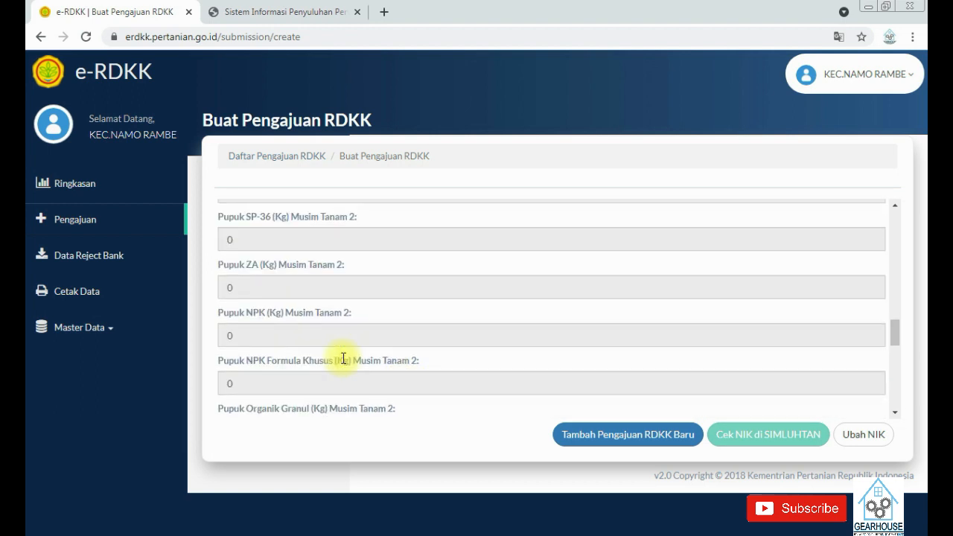
left_click(422, 319)
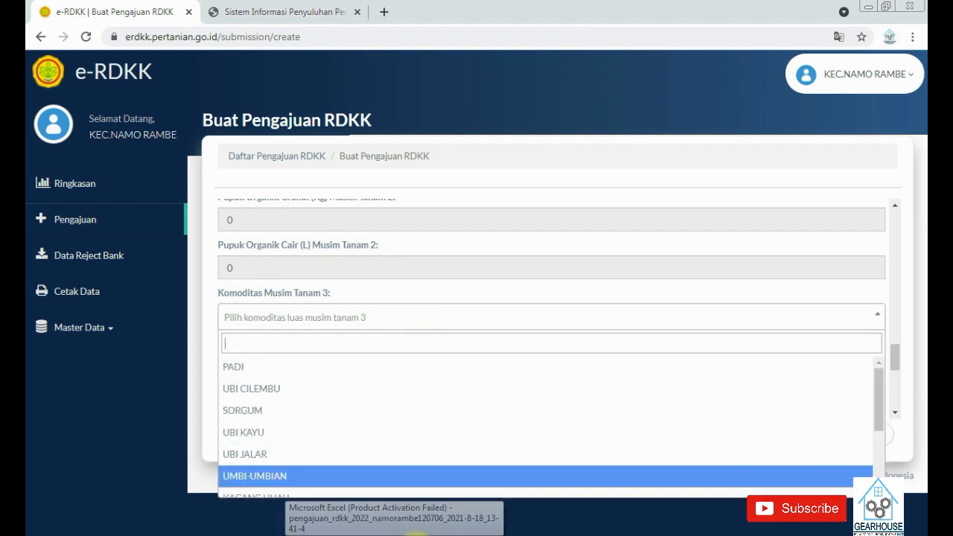
left_click(390, 535)
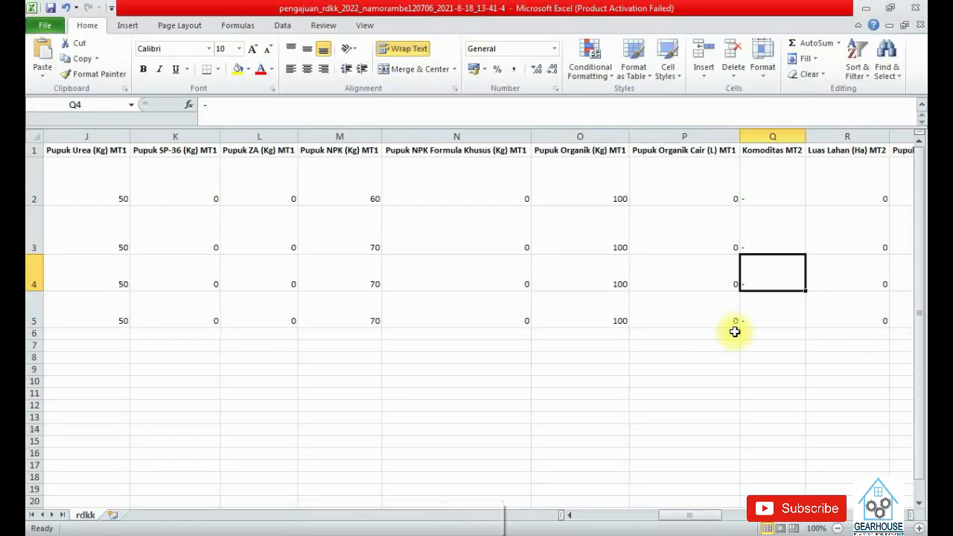
key("Right")
key("Right")
key("Right")
key("Right")
key("Right")
key("Right")
key("Right")
key("Right")
key("Right")
key("Right")
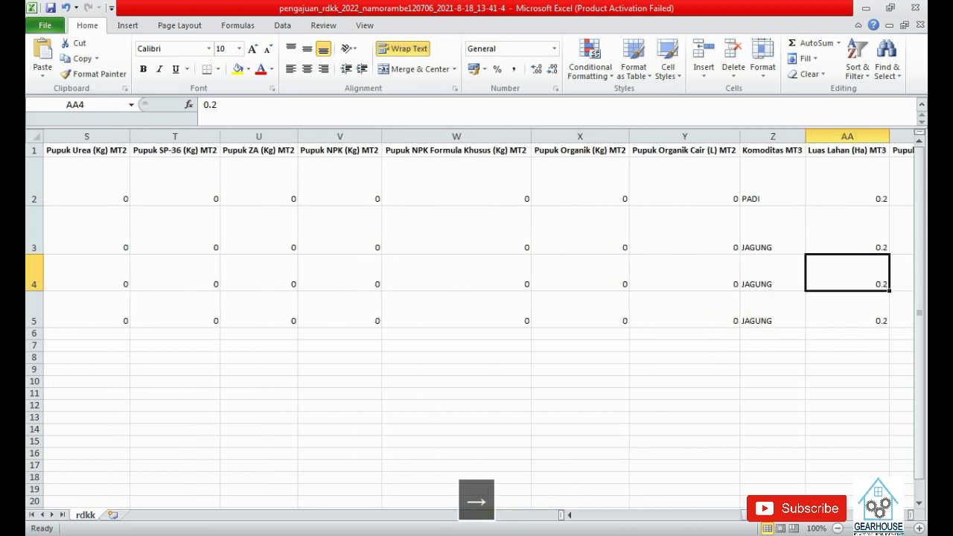
left_click(402, 531)
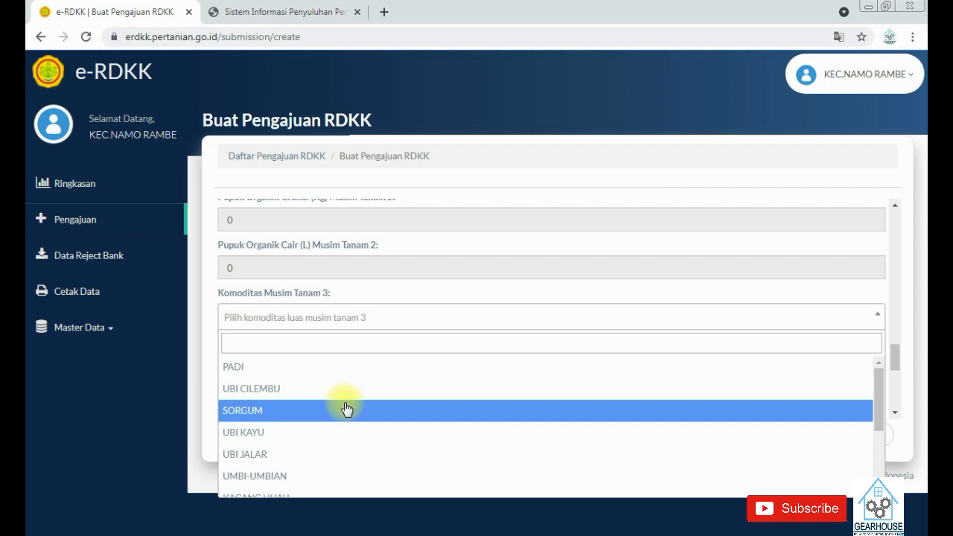
type("jagung")
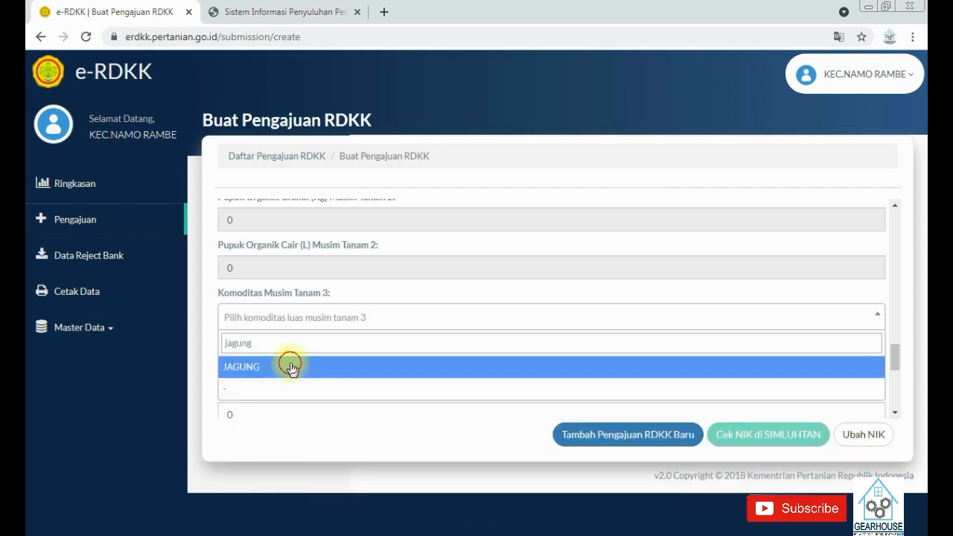
left_click(290, 366)
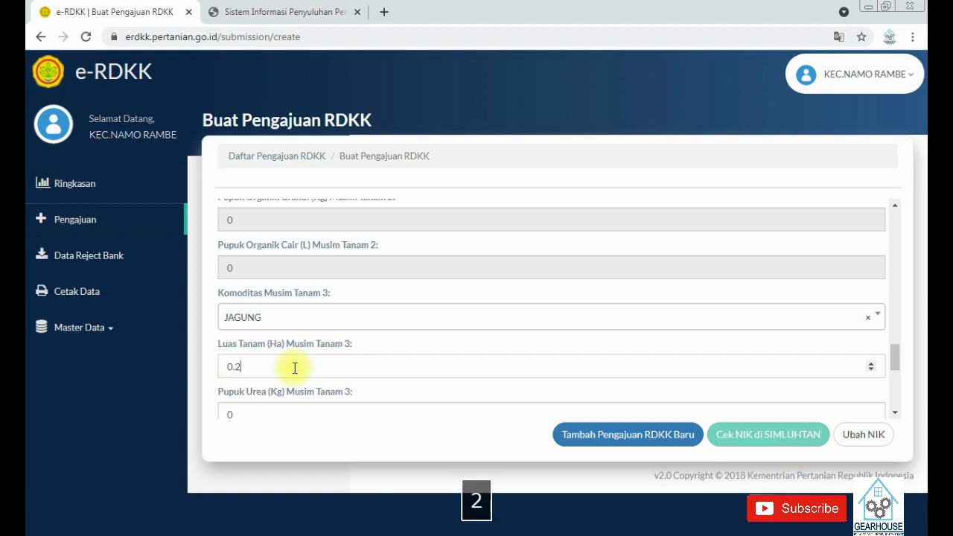
Step: Look up row 4's season 3 urea amount in Excel and set Pupuk Urea (Kg) Musim Tanam 3 to 50 in e-RDKK
scroll(295, 368, "down", 2)
key("alt+Tab")
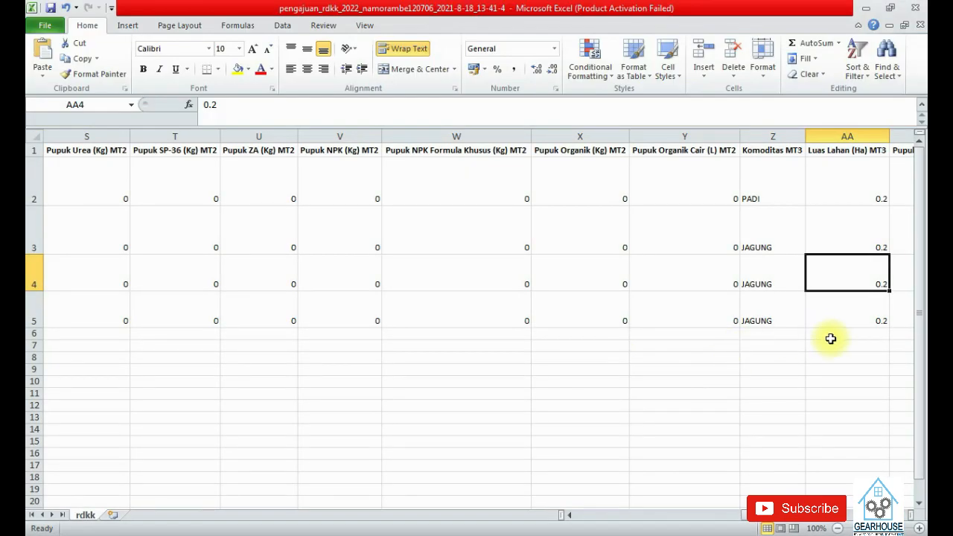
key("Right")
key("Right")
key("Right")
key("Left")
key("Left")
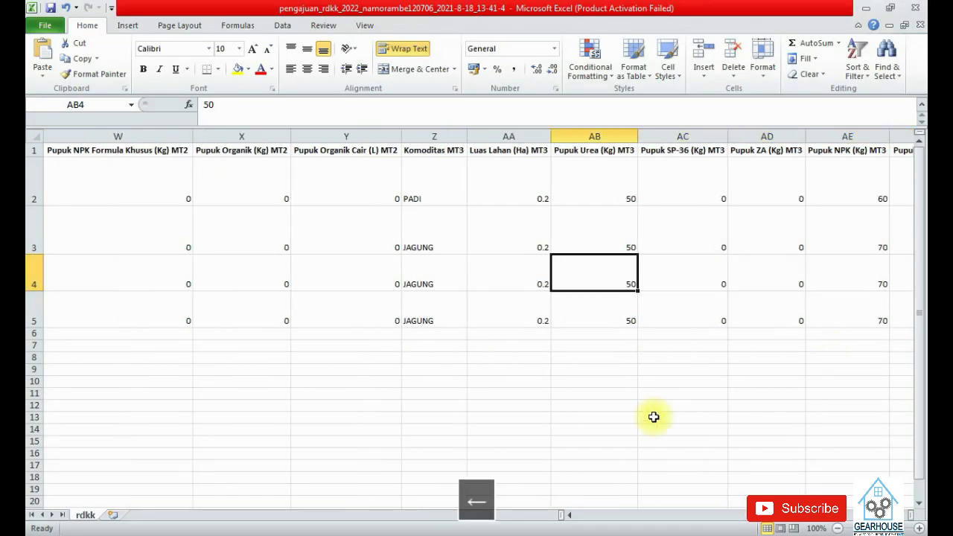
key("alt+Tab")
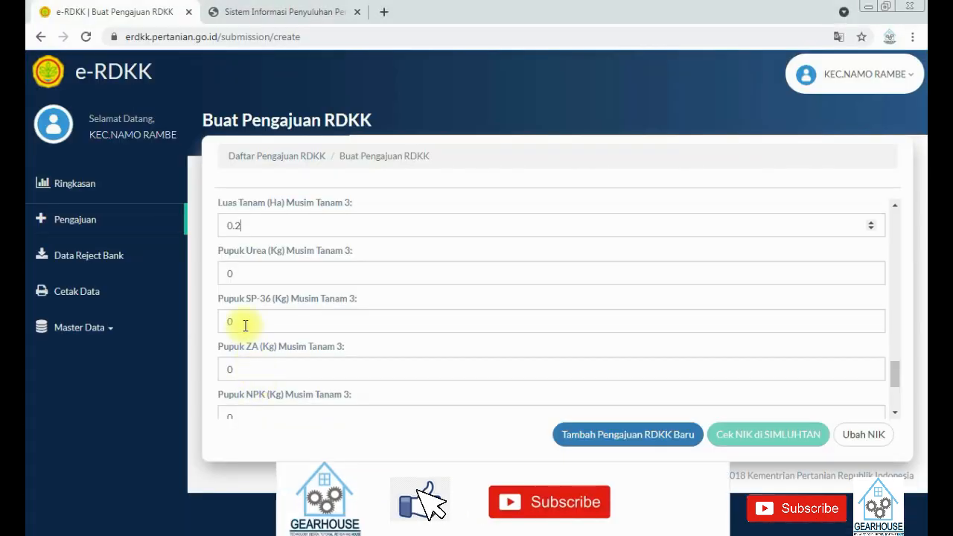
left_click(227, 273)
type("5")
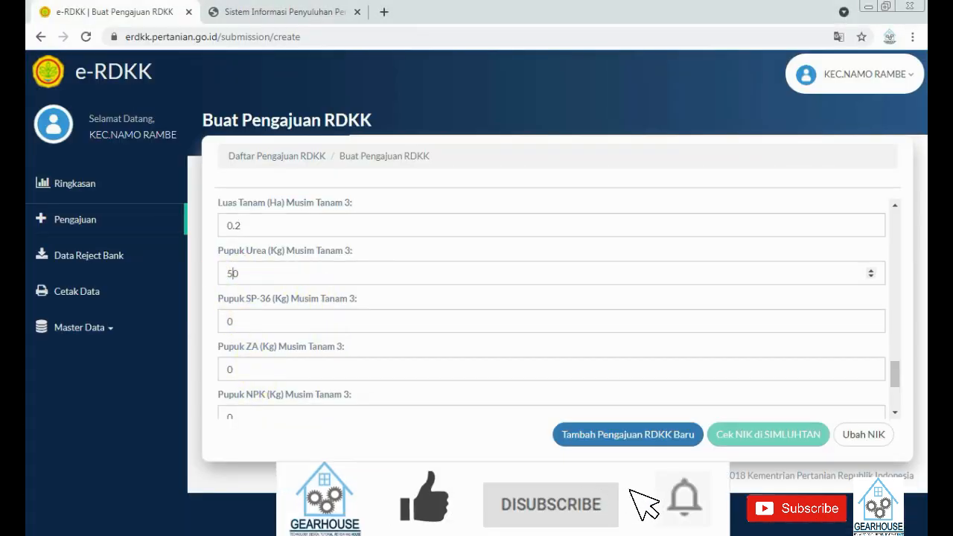
Step: Check row 4's season 3 SP-36, ZA and NPK amounts in Excel and set Pupuk NPK (Kg) Musim Tanam 3 to 70 in e-RDKK
key("alt+Tab")
key("Right")
key("Right")
key("Right")
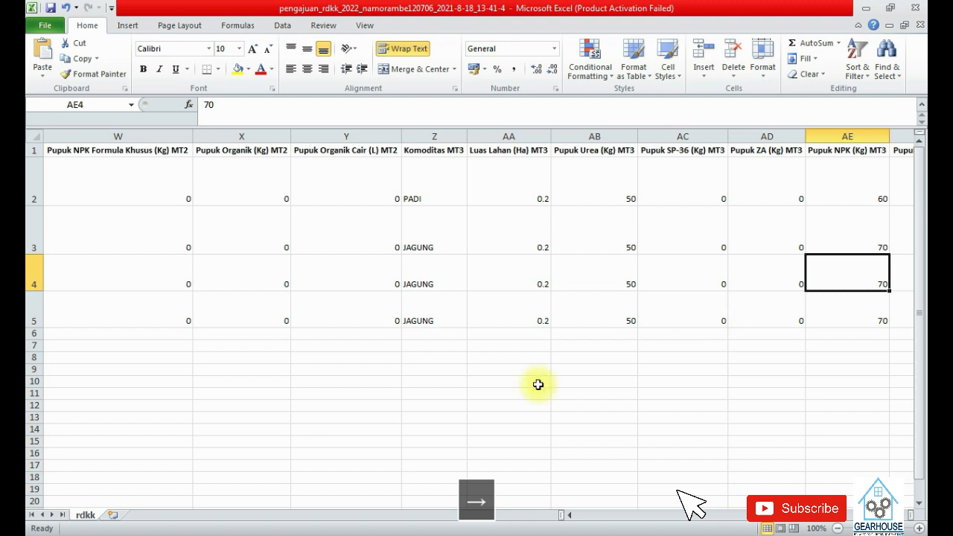
left_click(418, 535)
scroll(266, 362, "down", 1)
left_click(227, 343)
type("70")
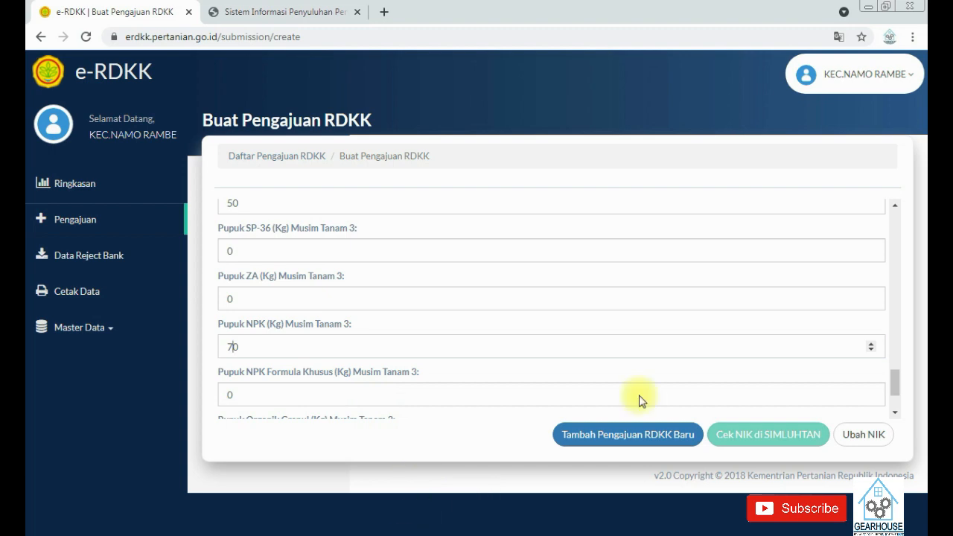
Step: Check row 4's remaining season 3 fertilizers in Excel, set Pupuk Organik Granul (Kg) Musim Tanam 3 to 100 in e-RDKK, and submit the new RDKK entry
key("alt+Tab")
key("Right")
key("Right")
key("Right")
key("Right")
key("Left")
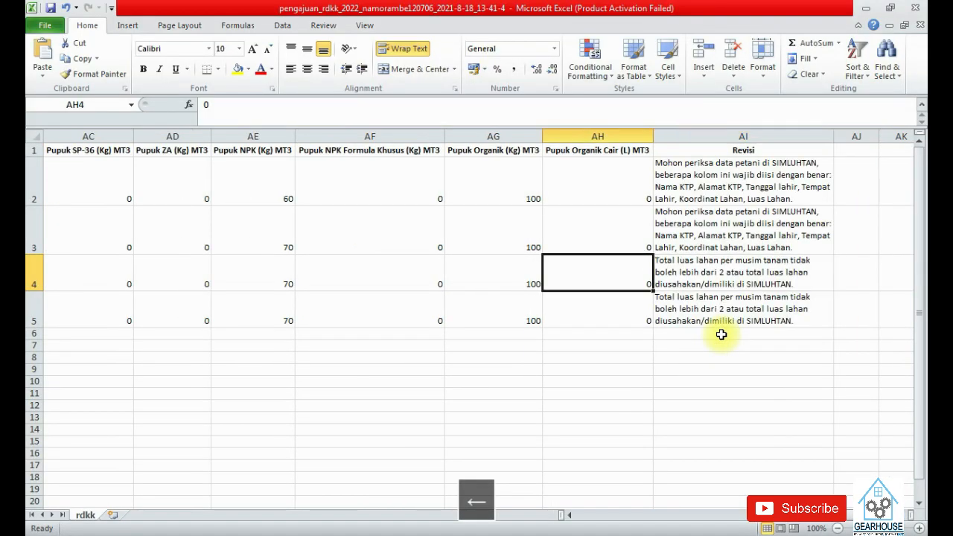
key("alt+Tab")
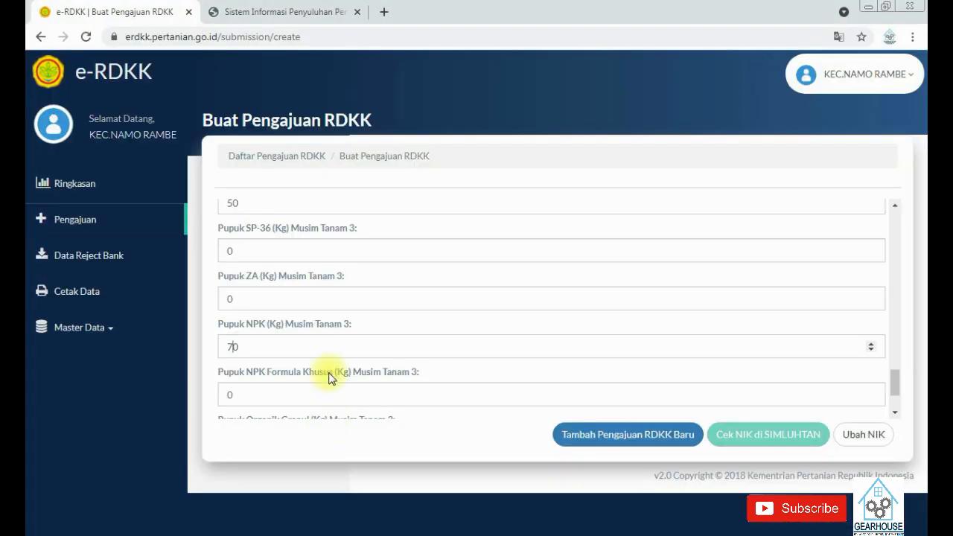
scroll(328, 378, "down", 2)
left_click(226, 348)
type("100")
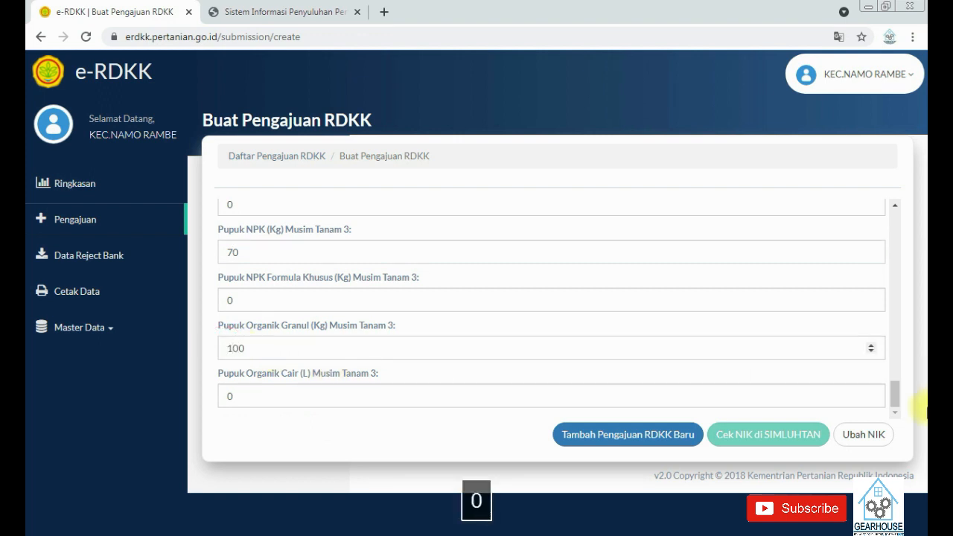
left_click(648, 436)
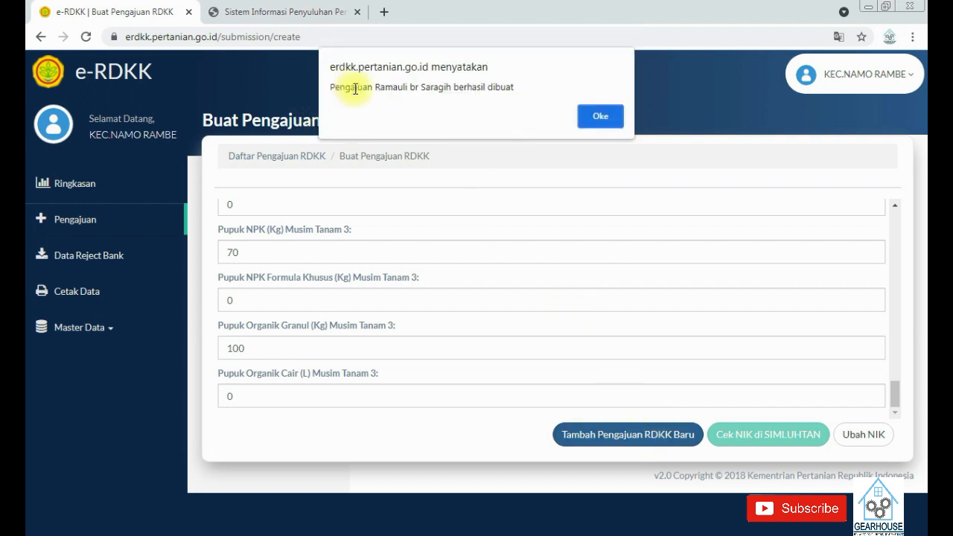
left_click(599, 117)
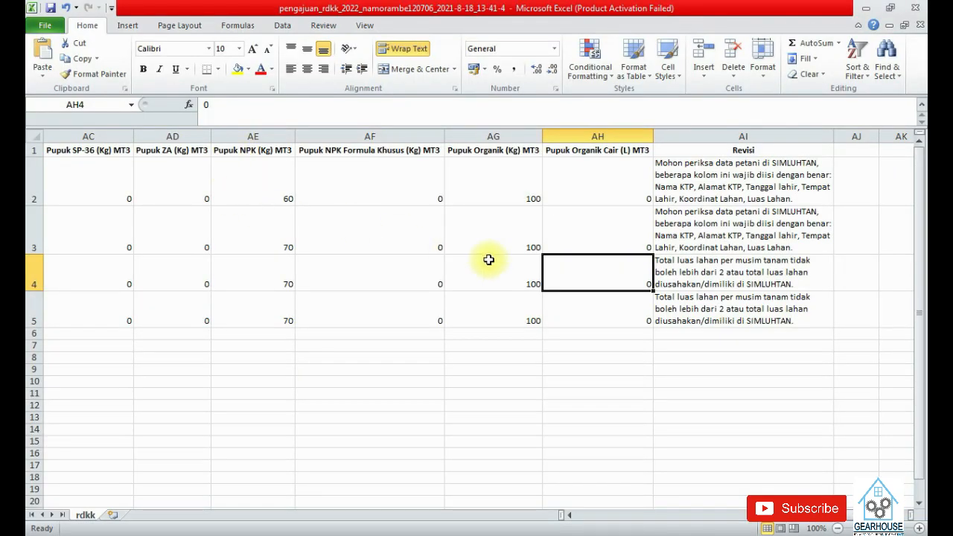
Step: Copy the farmer's KTP number from row 4 of the Excel sheet, without the leading apostrophe
left_click(488, 260)
key("Left")
key("Left")
key("Left")
key("Left")
key("Left")
key("Left")
key("Left")
key("Left")
key("Left")
key("Left")
key("Left")
key("Left")
key("Left")
key("Left")
key("Left")
key("Left")
key("Left")
key("Left")
key("Left")
key("Left")
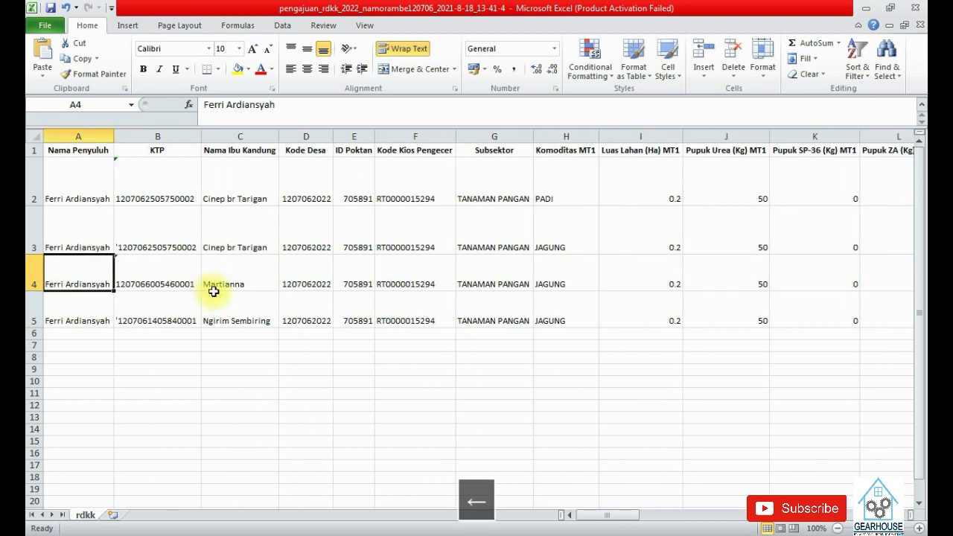
left_click(131, 283)
double_click(234, 98)
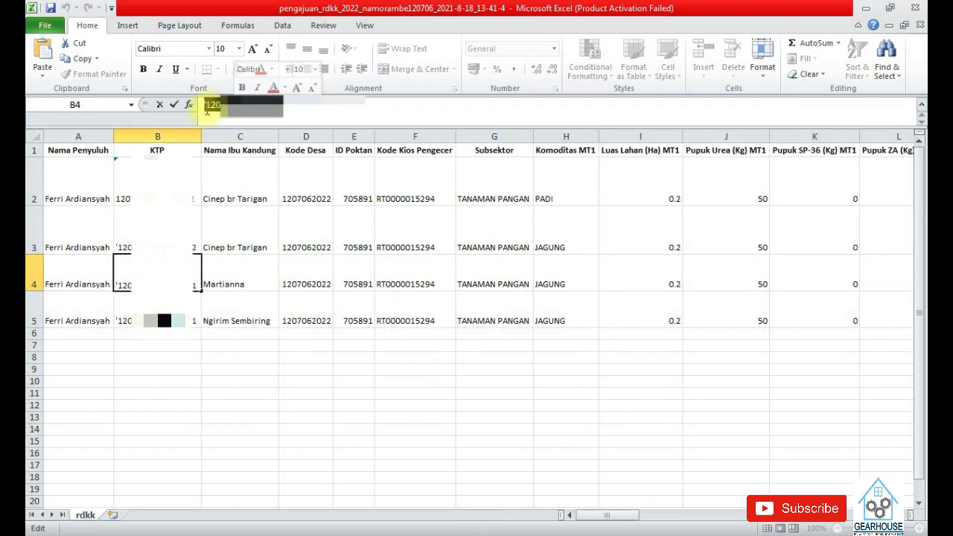
left_click(206, 107)
left_click_drag(207, 105, 298, 104)
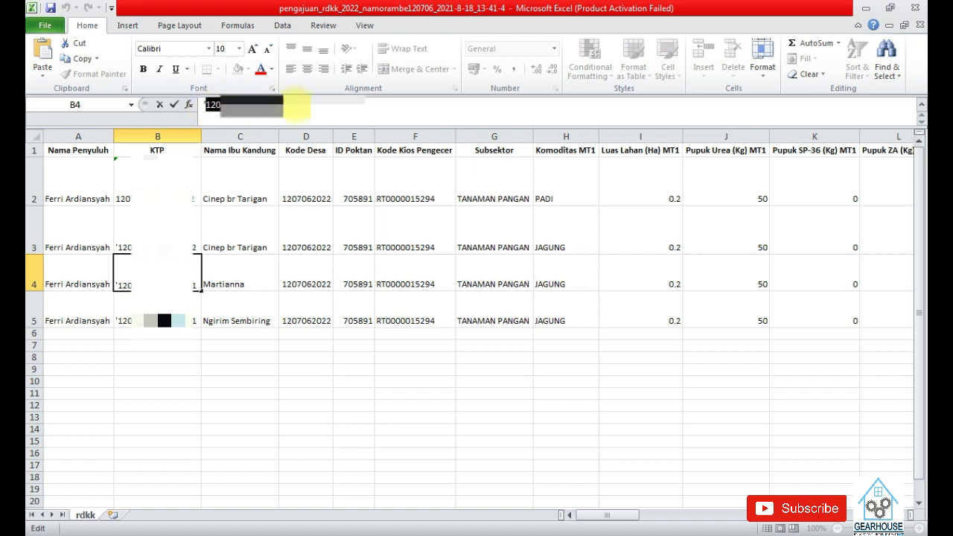
key("ctrl+c")
Step: Switch to the e-RDKK Pengajuan list and search it for the copied KTP number
left_click(328, 522)
left_click(815, 233)
key("ctrl+v")
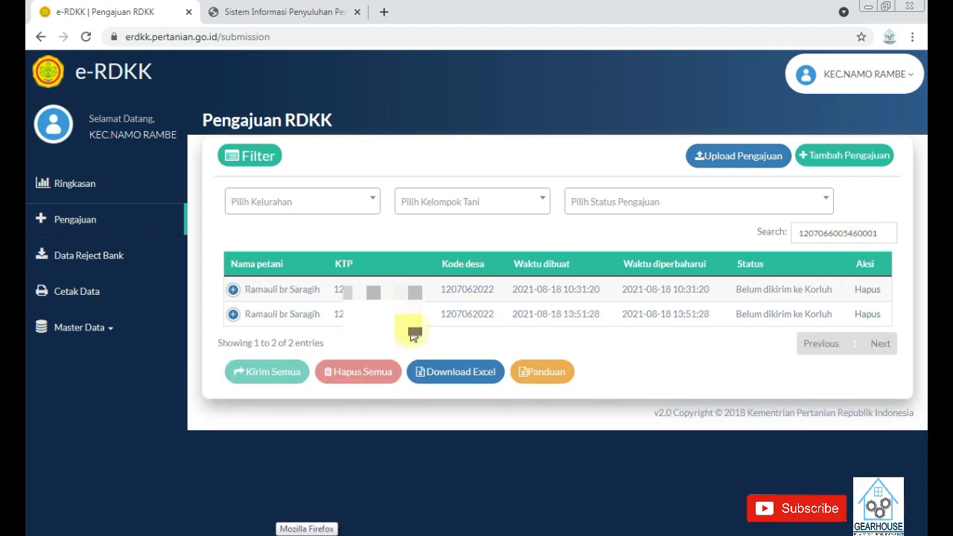
Step: Examine the details of the farmer's two submissions, comparing commodity, land area and fertilizer amounts across the planting seasons
left_click(234, 315)
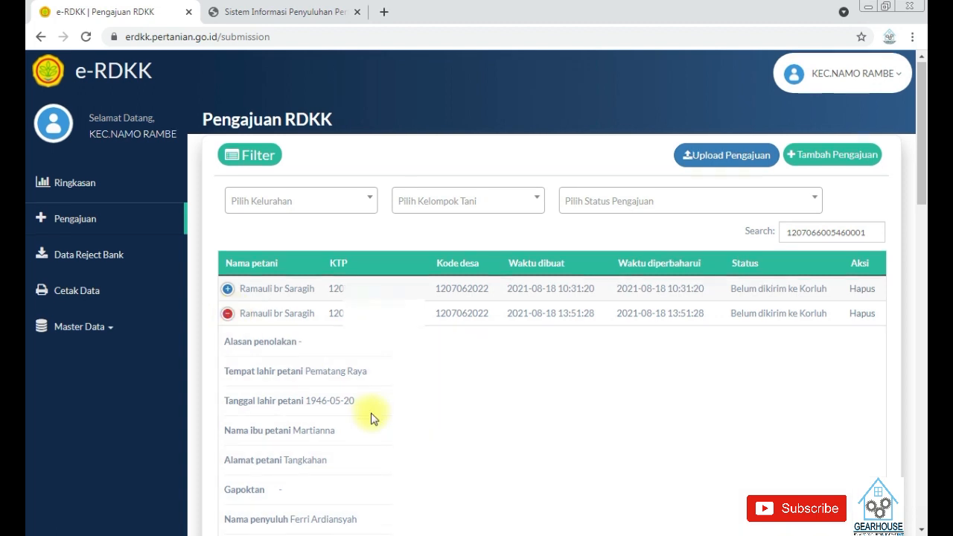
scroll(372, 415, "down", 1)
scroll(372, 417, "down", 1)
scroll(373, 417, "down", 1)
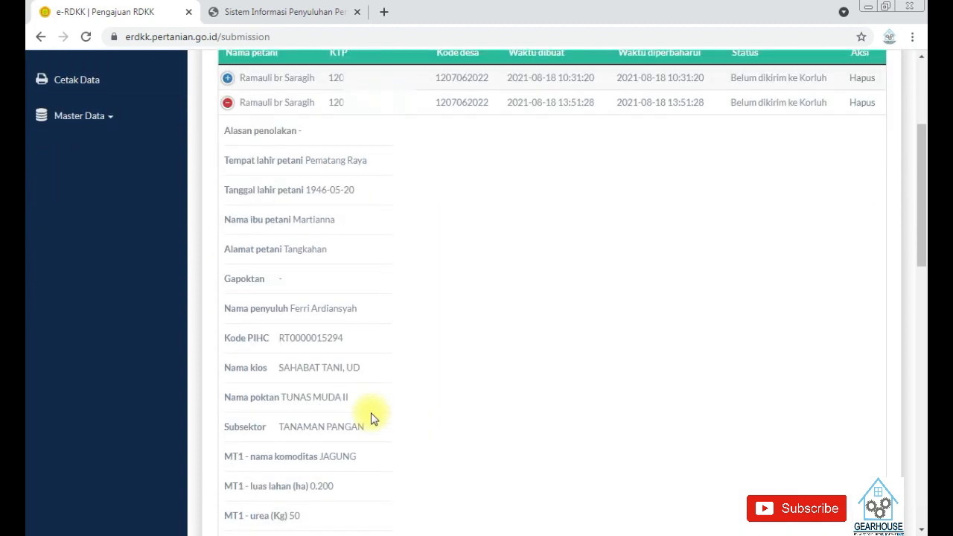
left_click(230, 79)
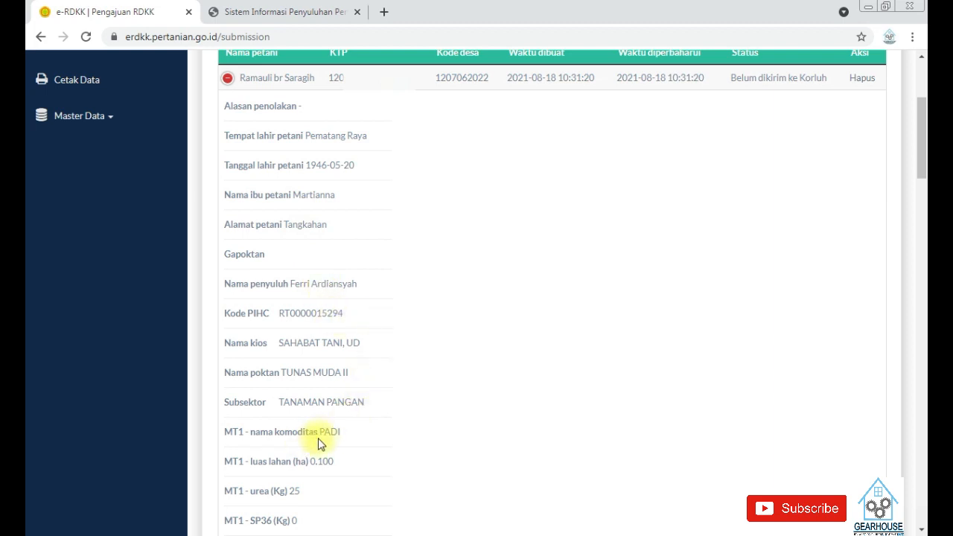
left_click(227, 79)
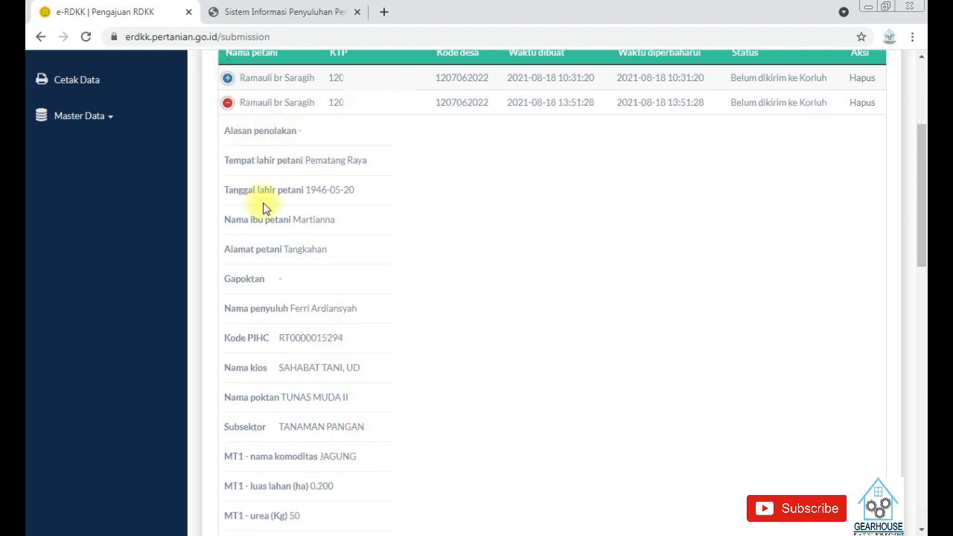
scroll(345, 403, "down", 1)
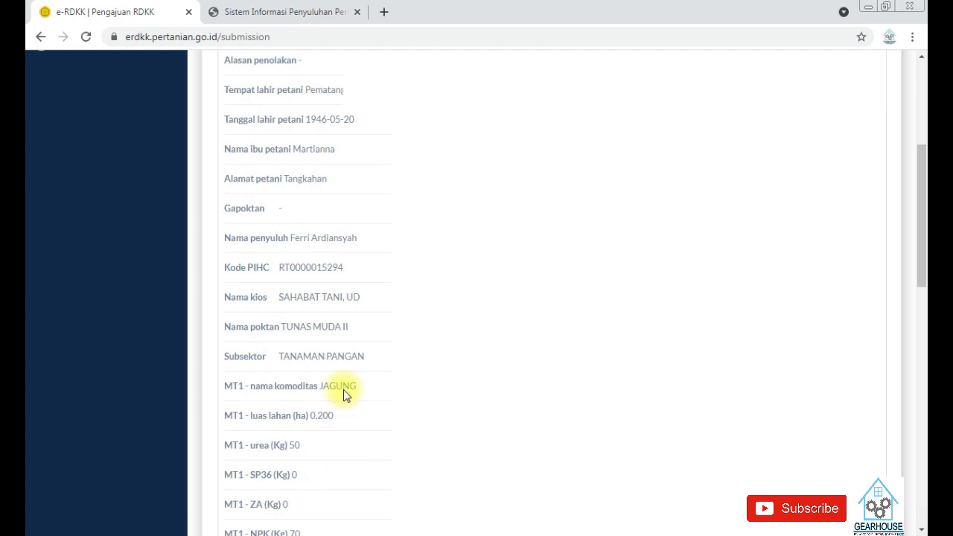
scroll(345, 402, "down", 5)
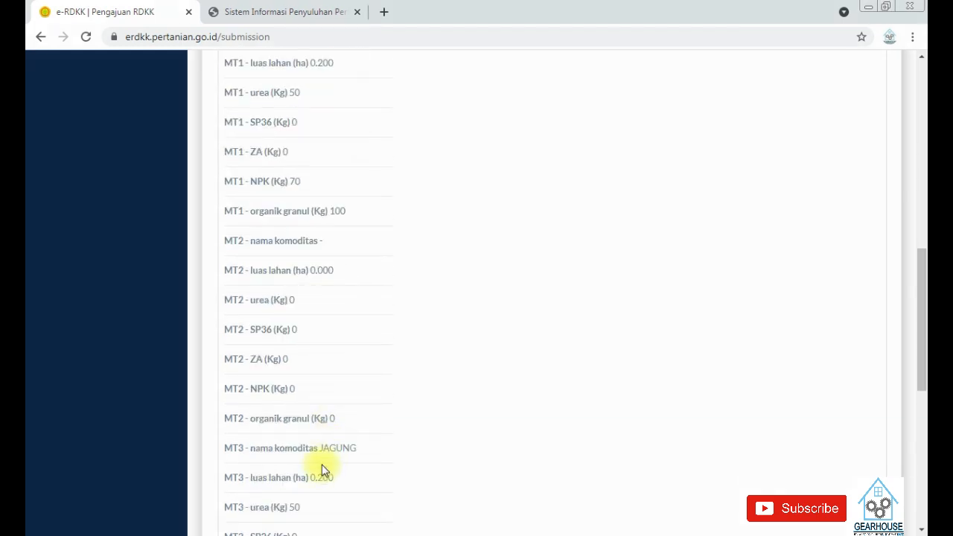
scroll(340, 357, "down", 3)
scroll(341, 341, "up", 7)
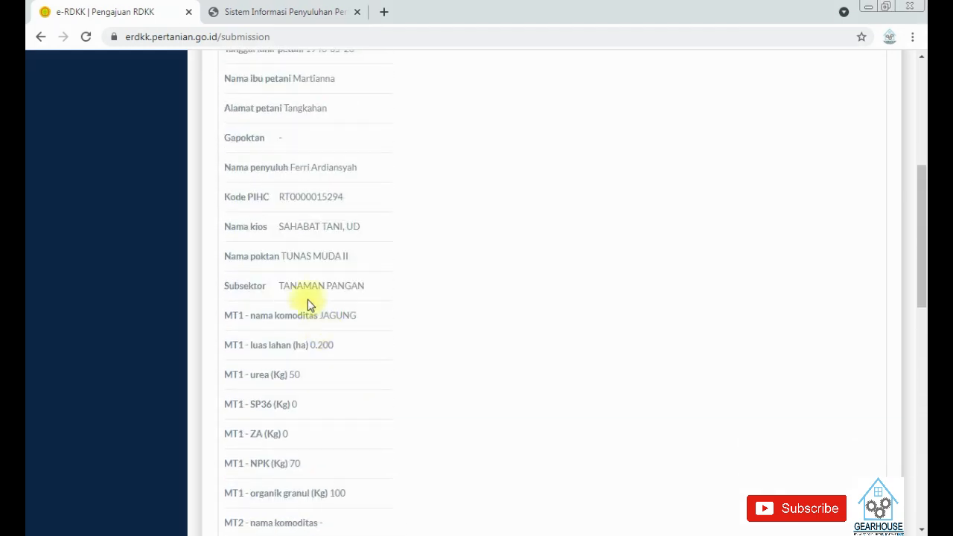
scroll(324, 347, "up", 3)
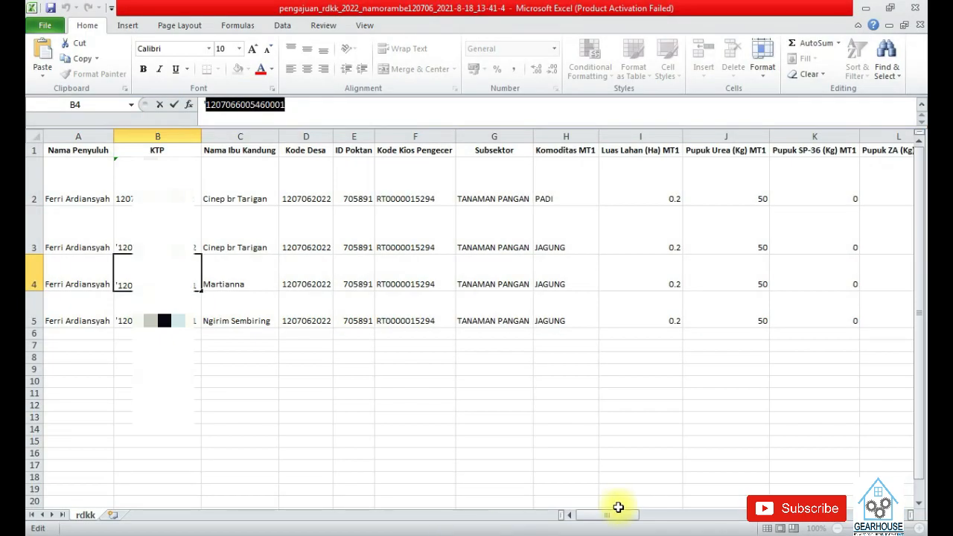
Step: Return to Excel and review the rejection reasons in the Revisi column for rows 2 to 5
left_click_drag(617, 510, 804, 514)
left_click_drag(782, 183, 781, 213)
left_click_drag(774, 268, 779, 296)
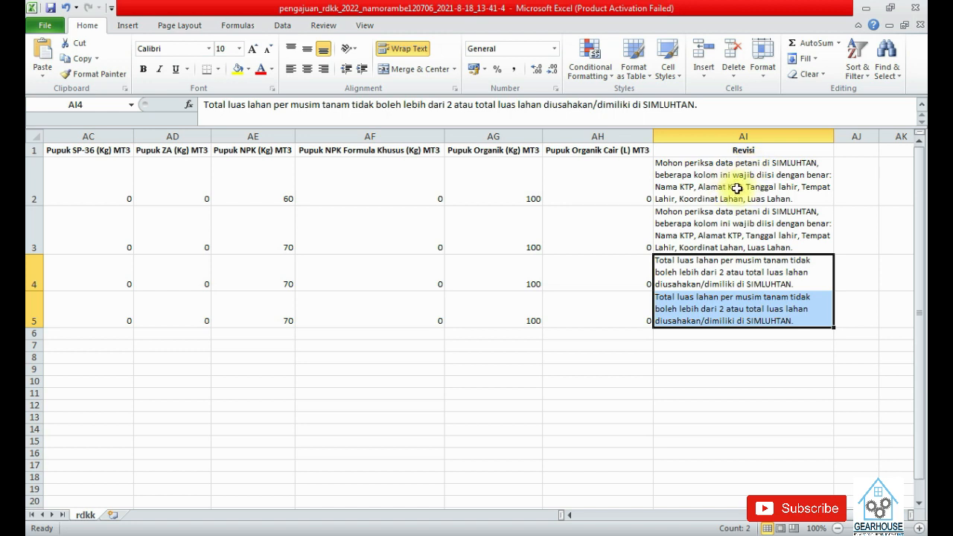
left_click_drag(737, 189, 623, 311)
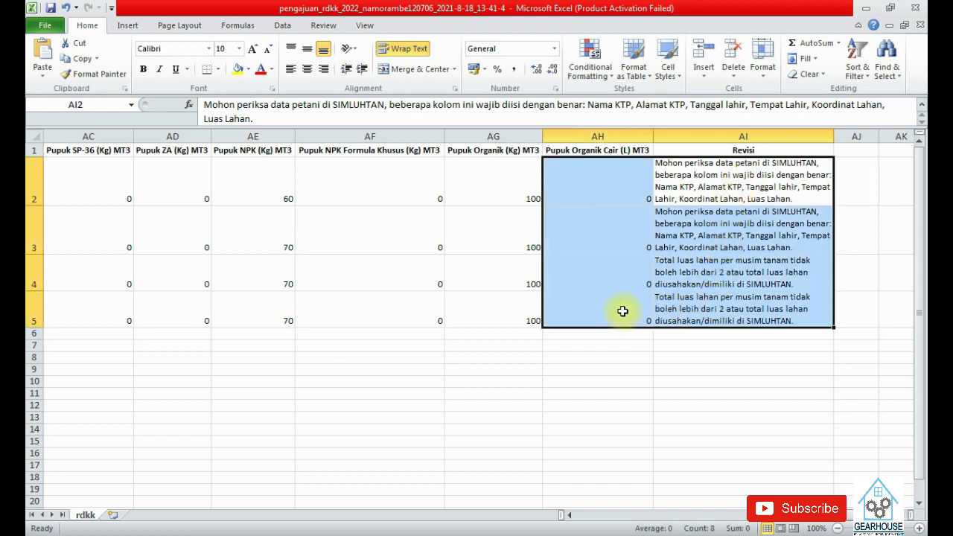
left_click(763, 150)
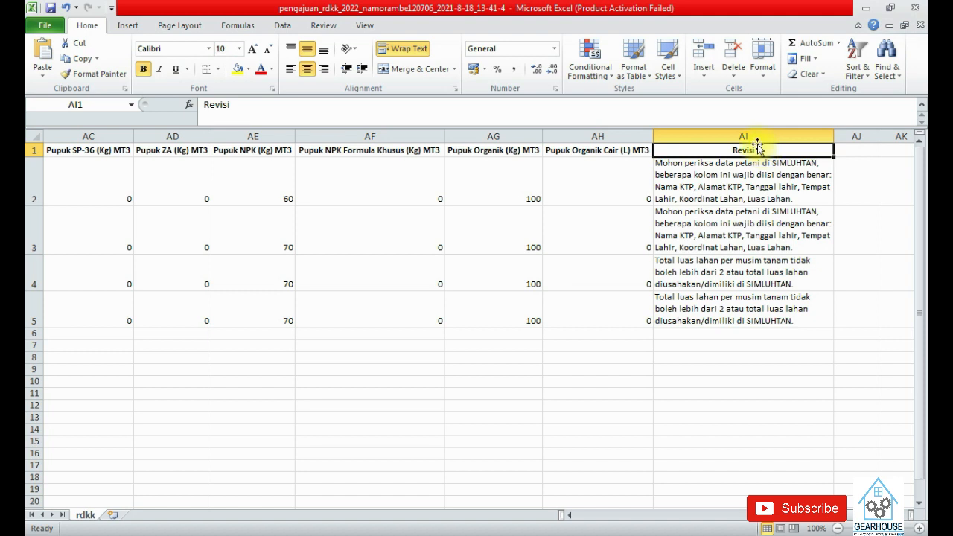
left_click(650, 286)
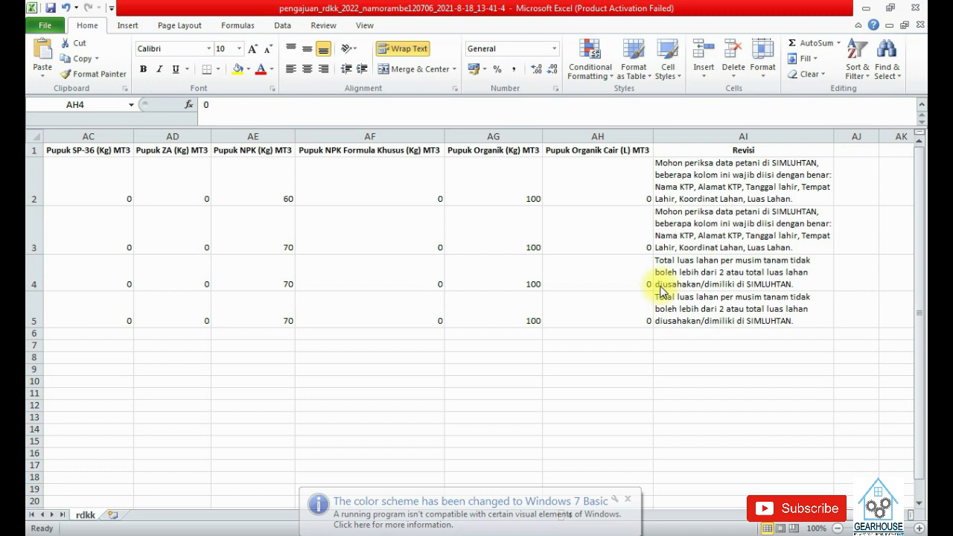